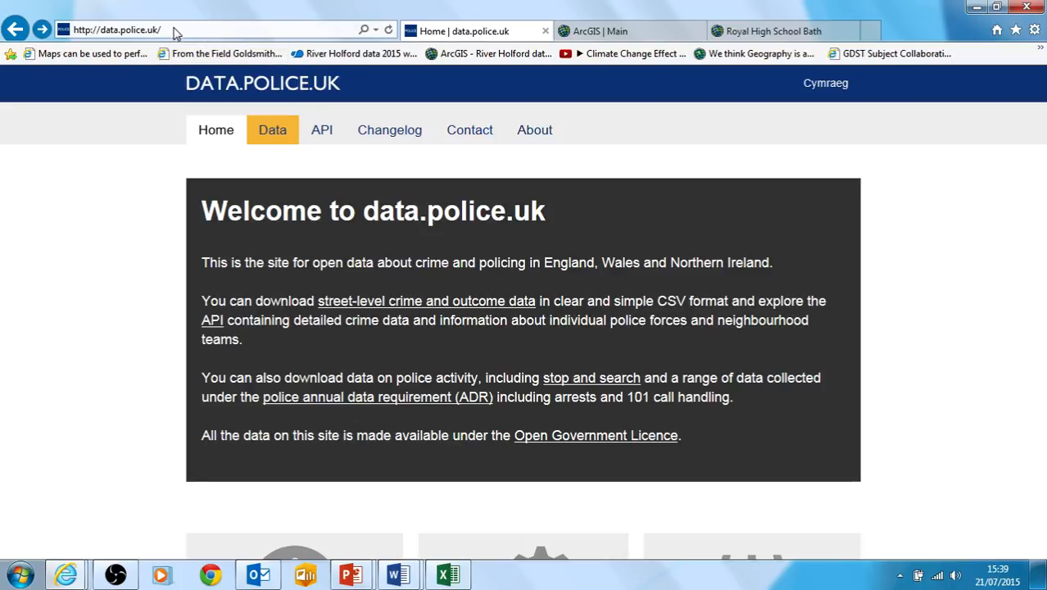
click(175, 28)
click(107, 278)
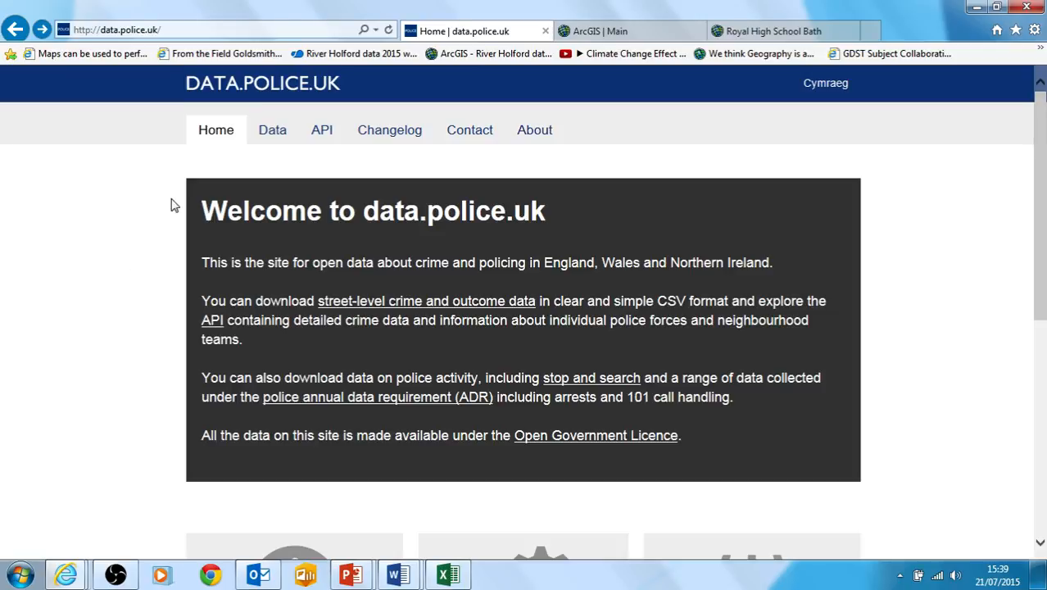
scroll(144, 221, down, 3)
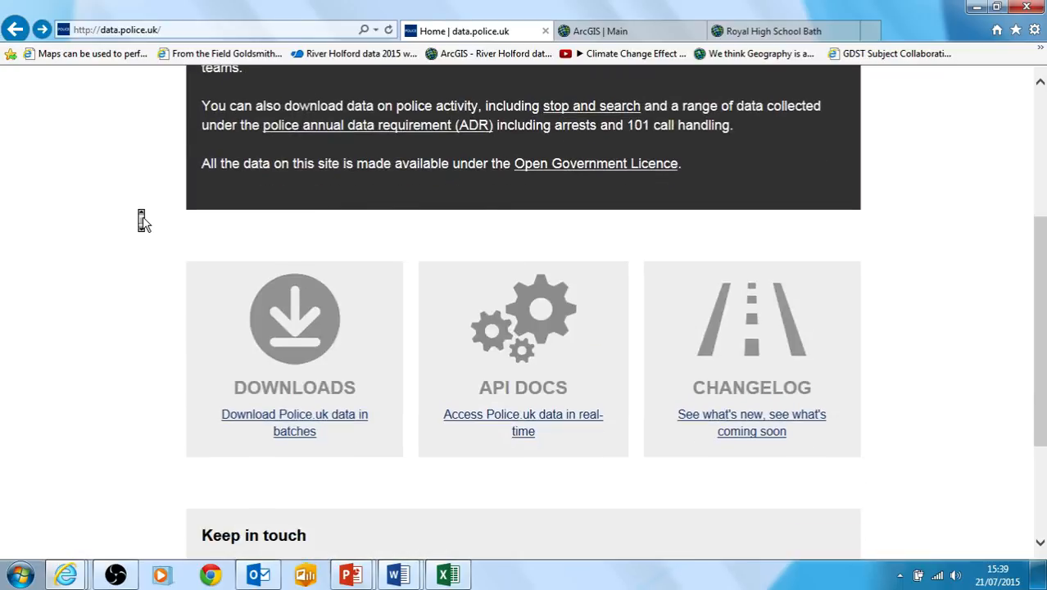
scroll(144, 222, up, 3)
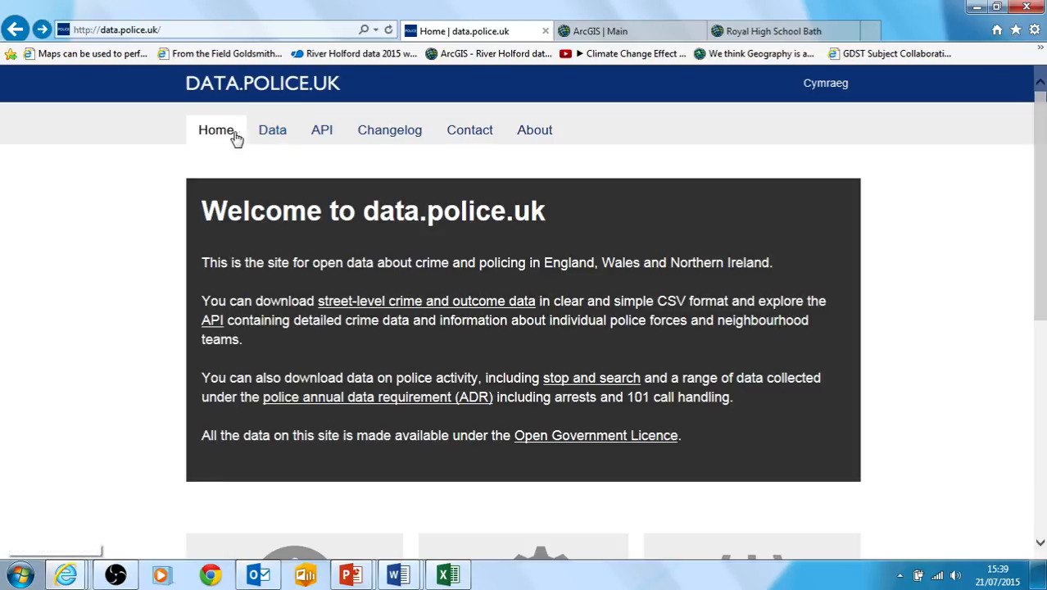
Step: Open the Data downloads page and select Avon and Somerset Constabulary as the police force for the custom download
click(271, 134)
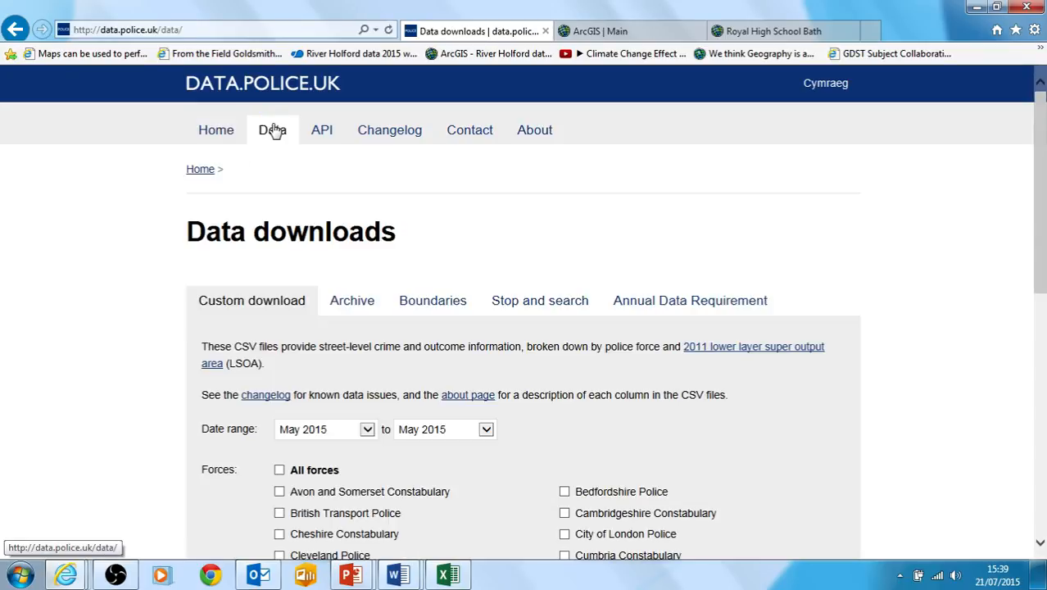
scroll(89, 236, down, 3)
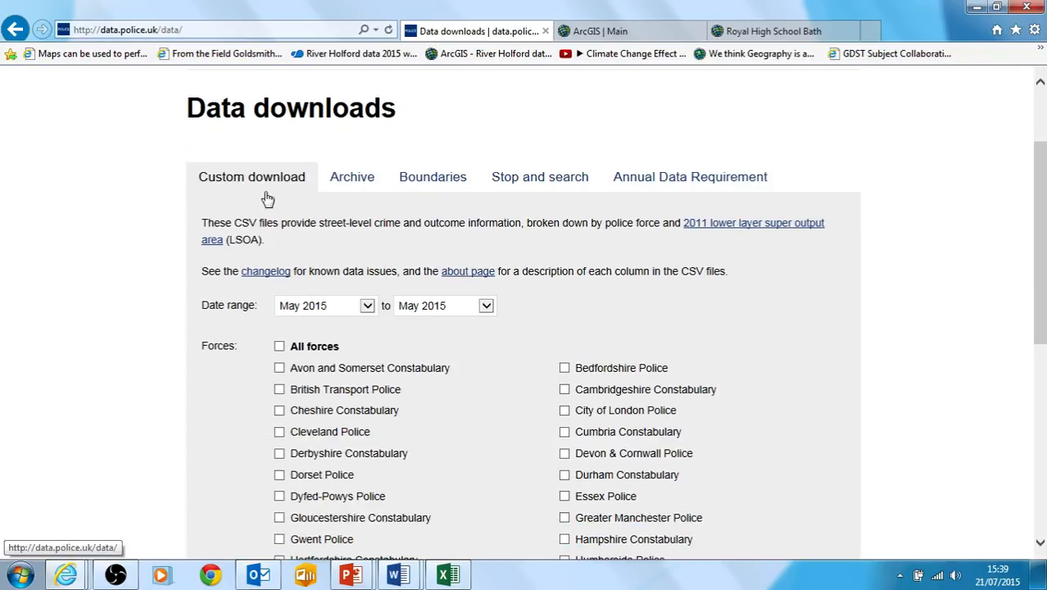
scroll(159, 281, down, 2)
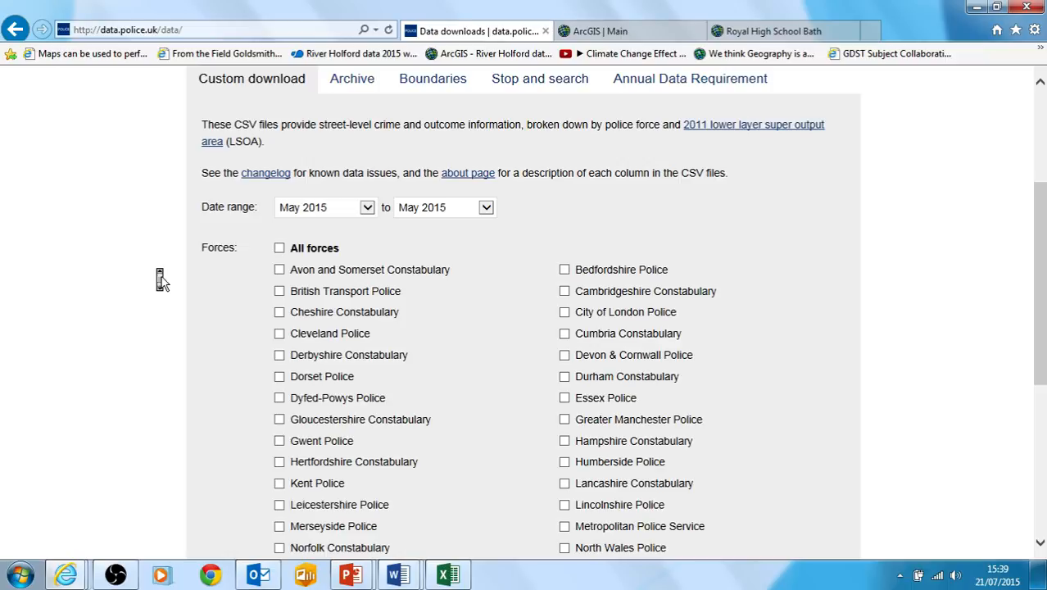
scroll(160, 280, down, 2)
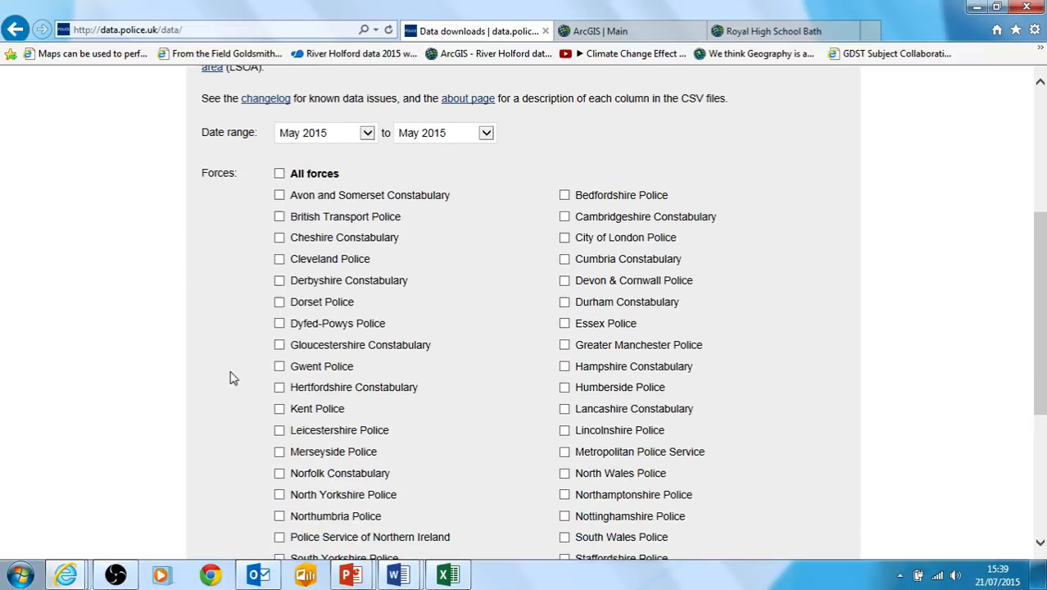
scroll(762, 340, down, 3)
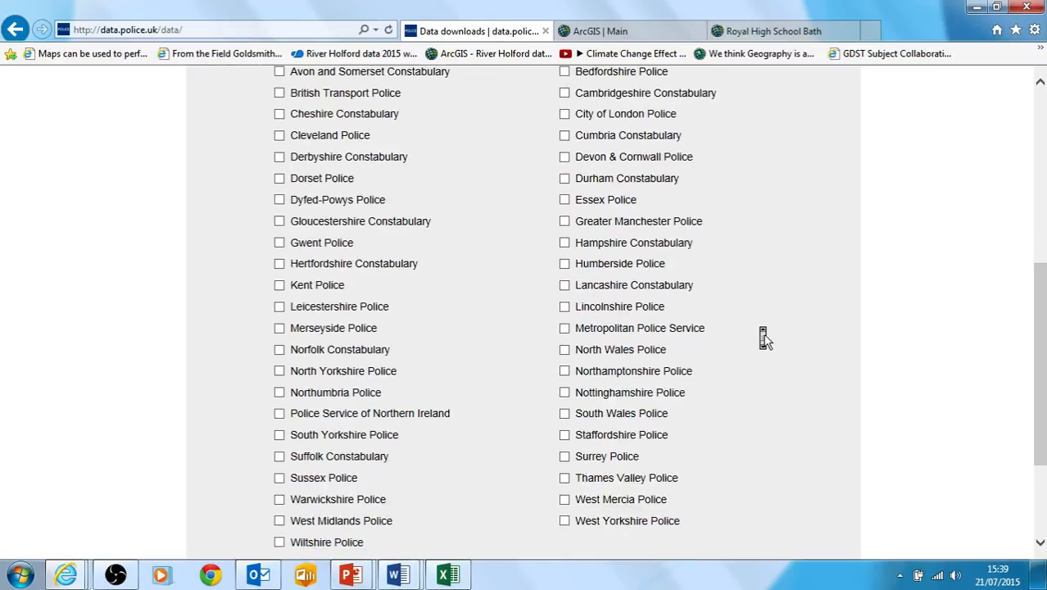
scroll(765, 338, down, 1)
scroll(763, 339, up, 5)
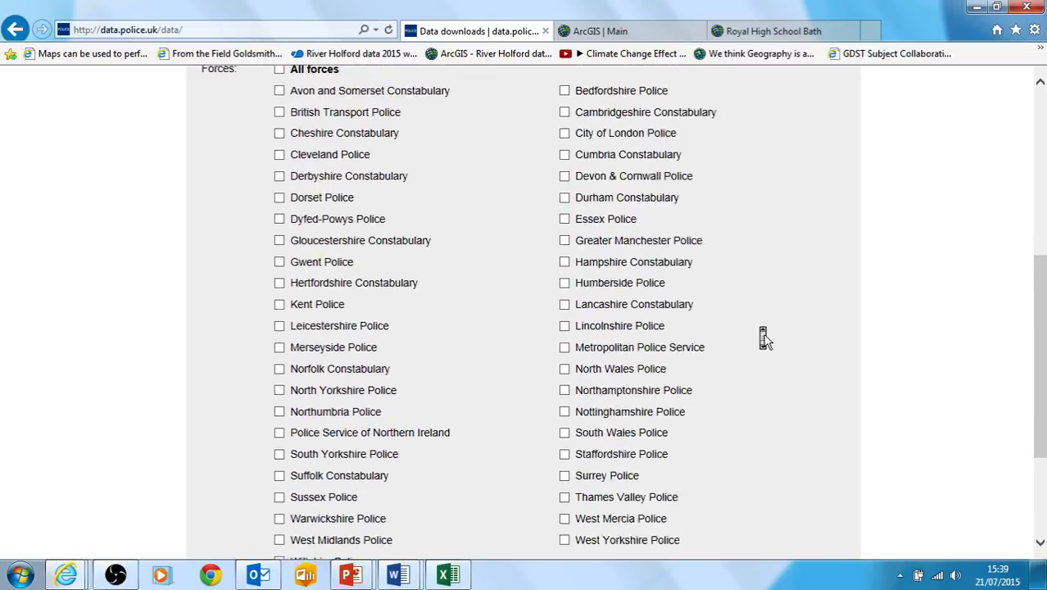
scroll(764, 338, down, 5)
scroll(763, 336, up, 6)
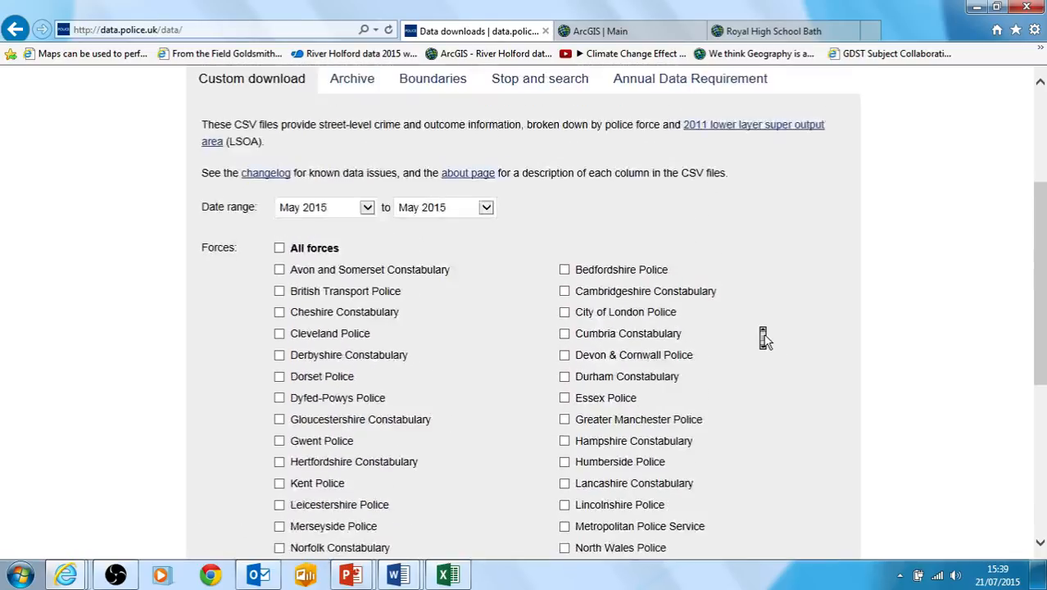
click(280, 295)
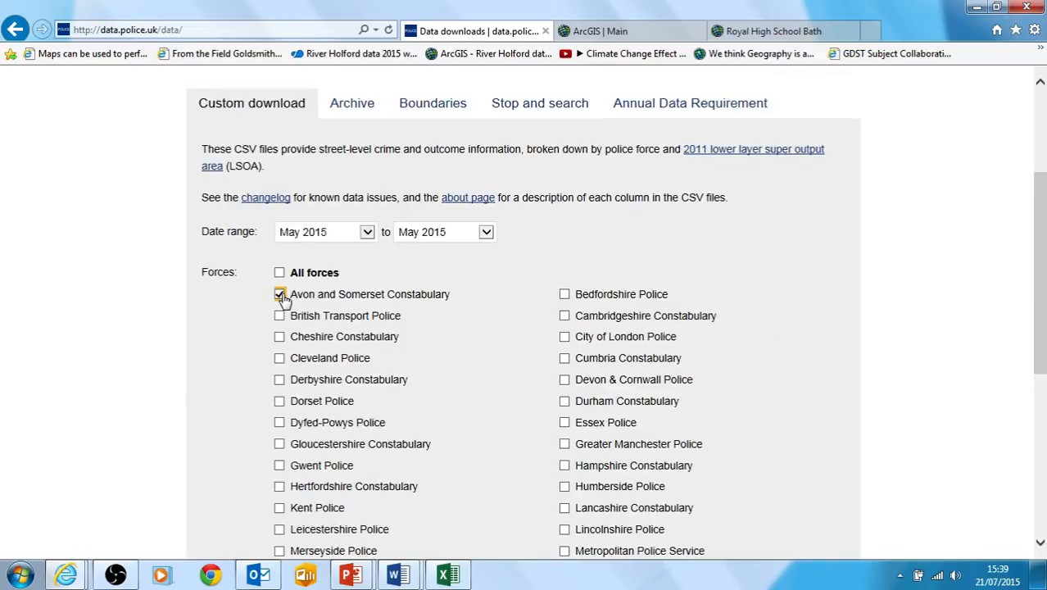
Step: Set the start of the custom download's date range to May 2014
click(367, 232)
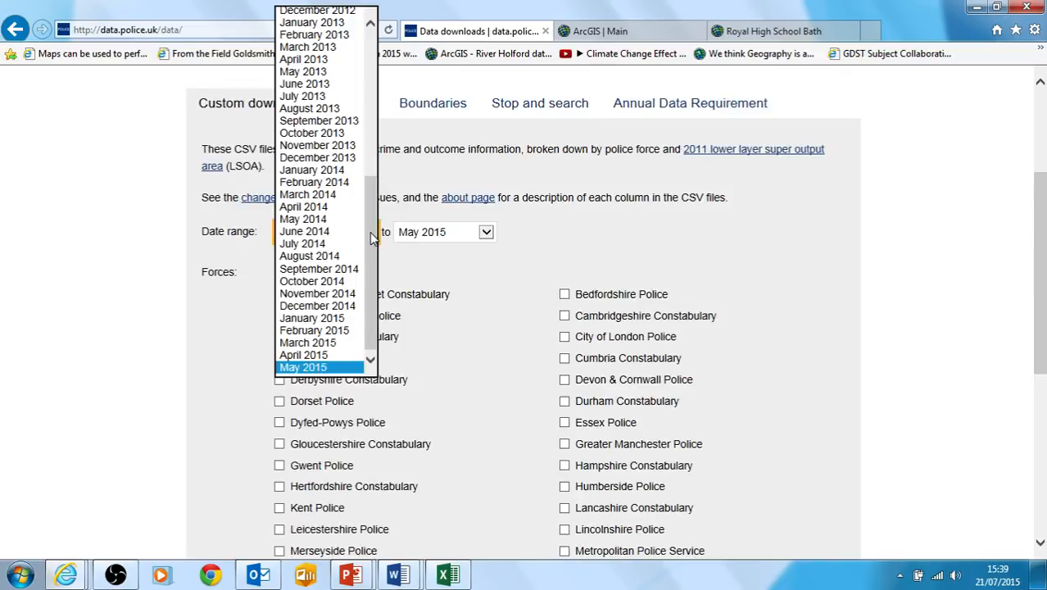
mouse_move(370, 232)
mouse_down()
mouse_move(368, 53)
mouse_move(371, 232)
mouse_up()
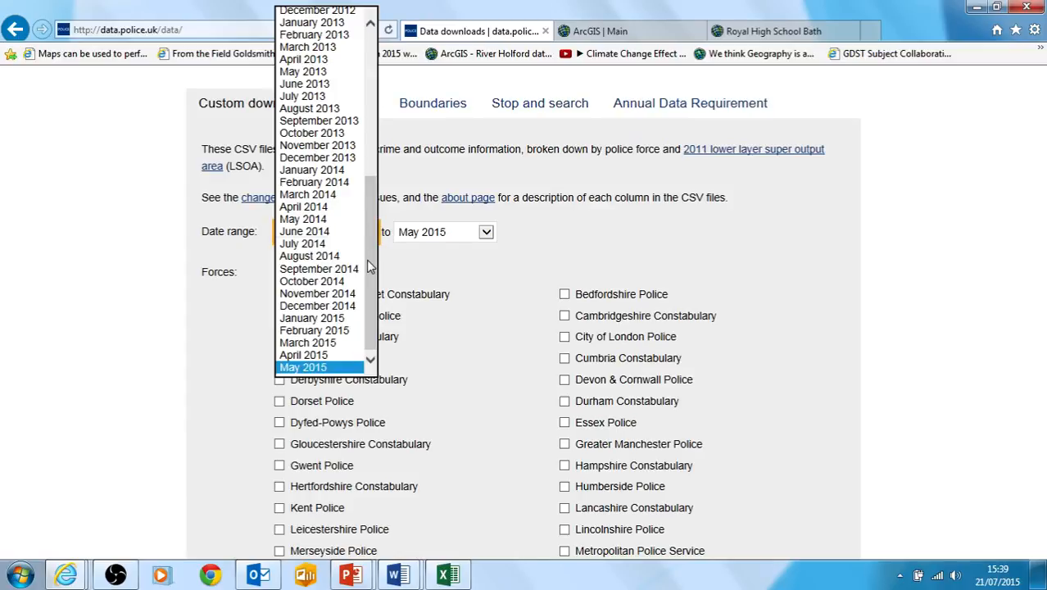
click(318, 218)
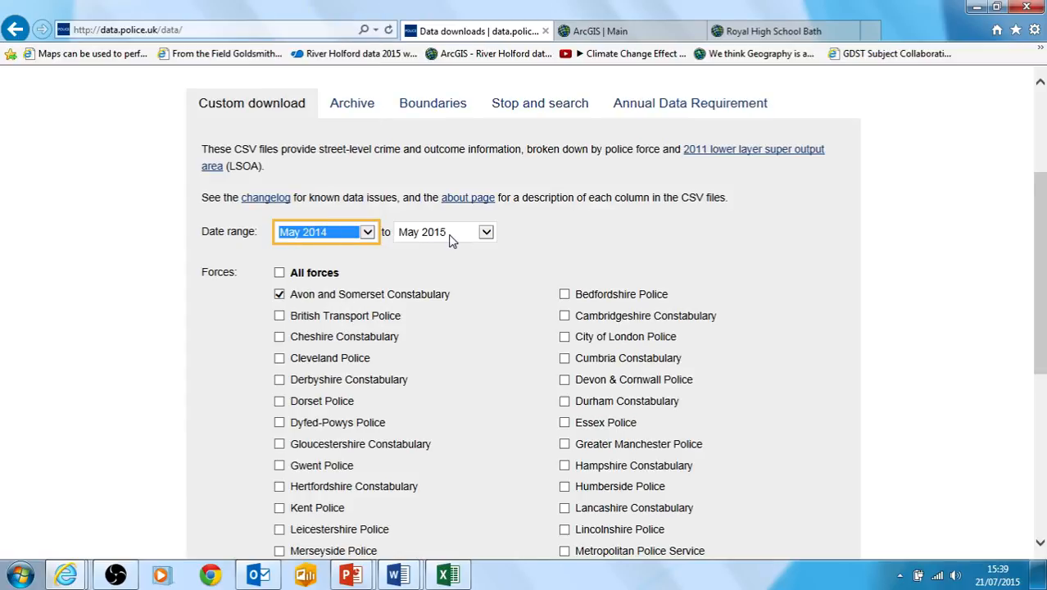
Step: Change the start of the custom download's date range to April 2015
click(367, 234)
click(322, 383)
click(367, 233)
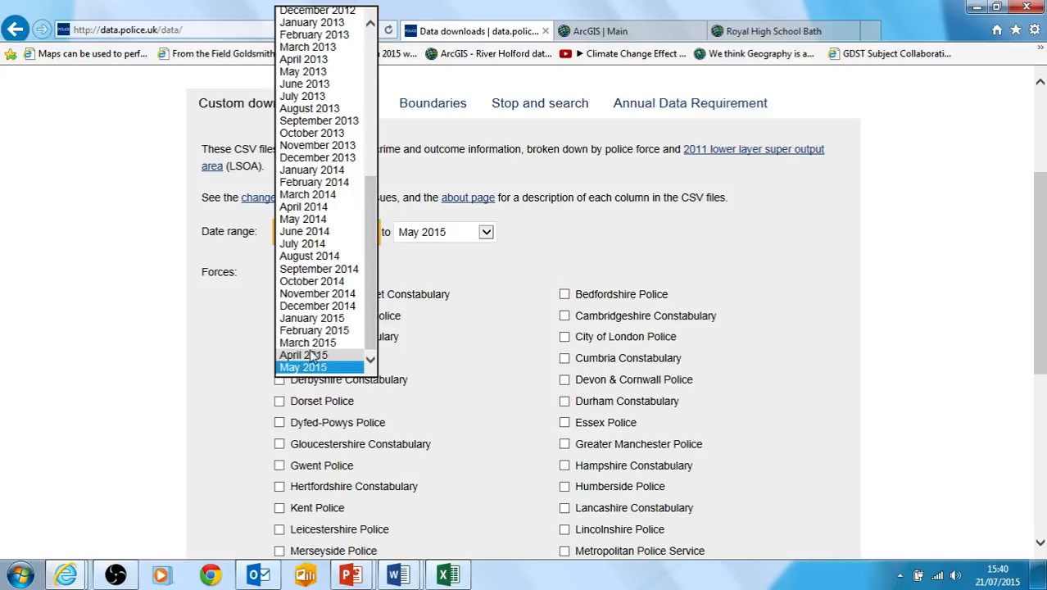
click(310, 355)
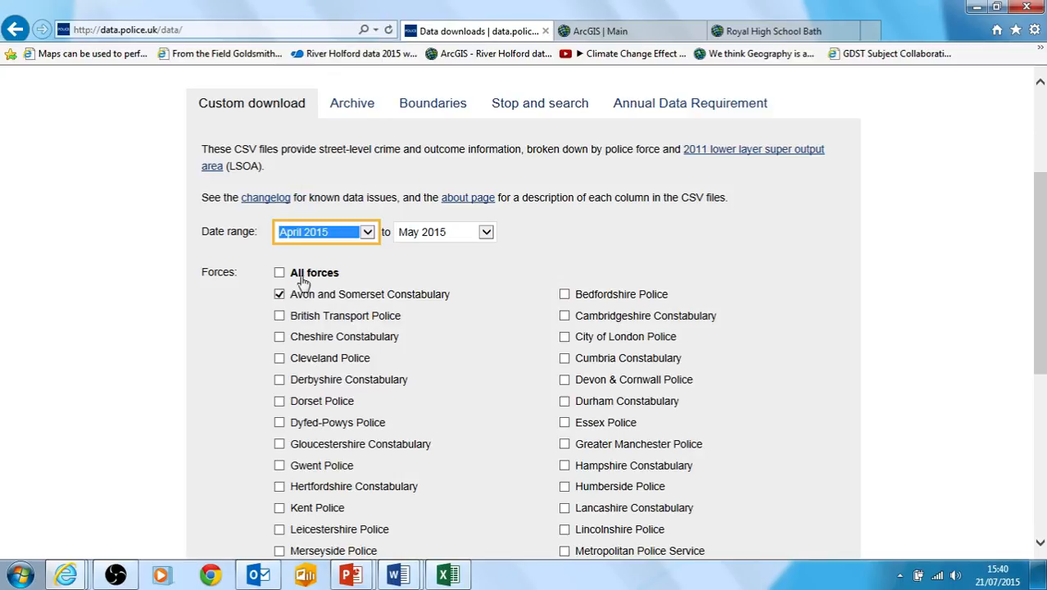
Step: Generate the custom crime data file without outcomes data, and download and open its zip archive
drag(1045, 262, 1014, 339)
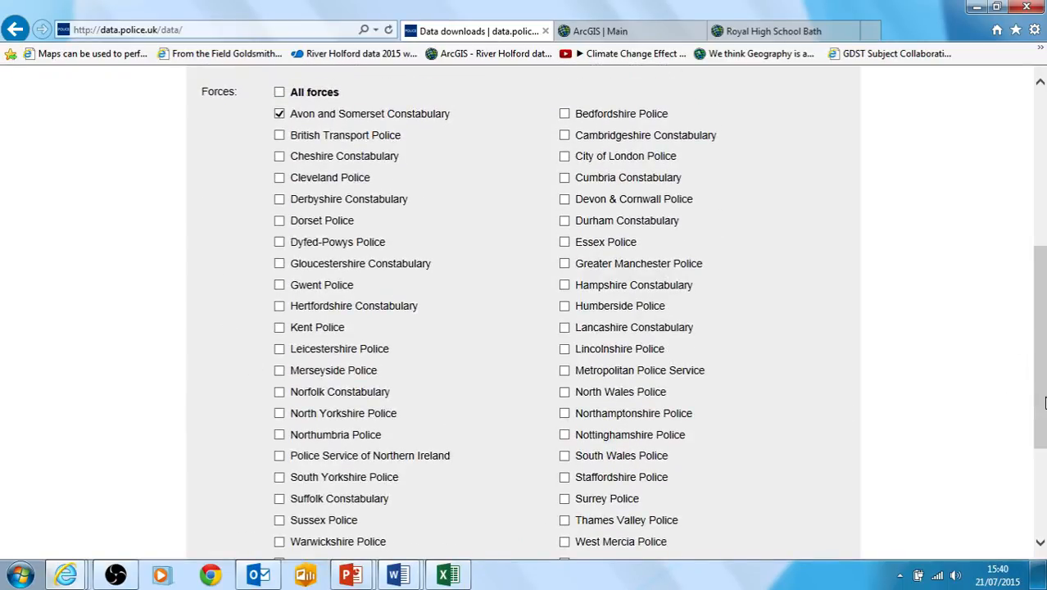
drag(1046, 402, 1045, 489)
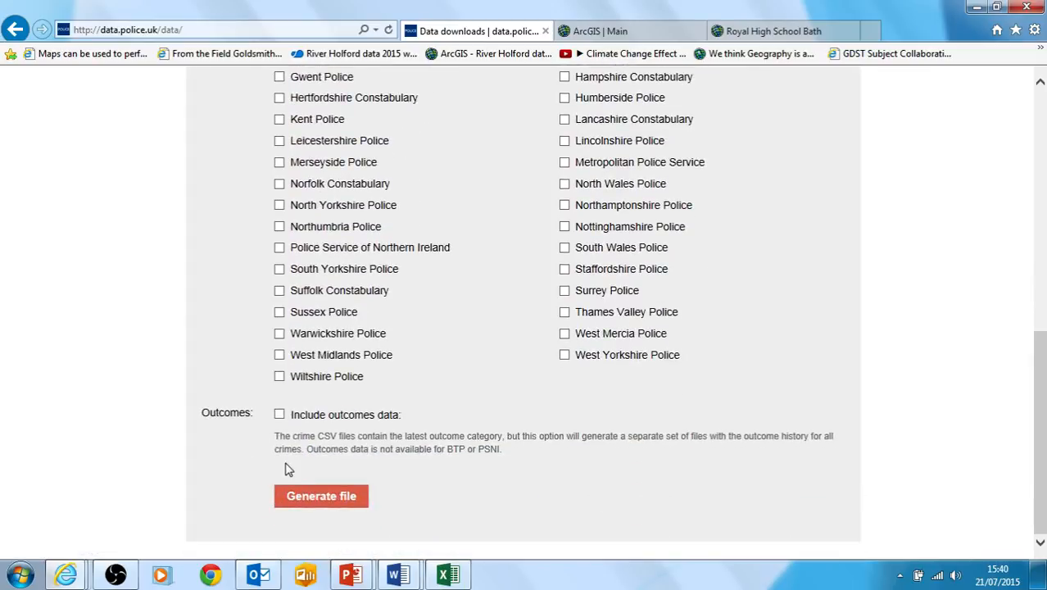
click(321, 502)
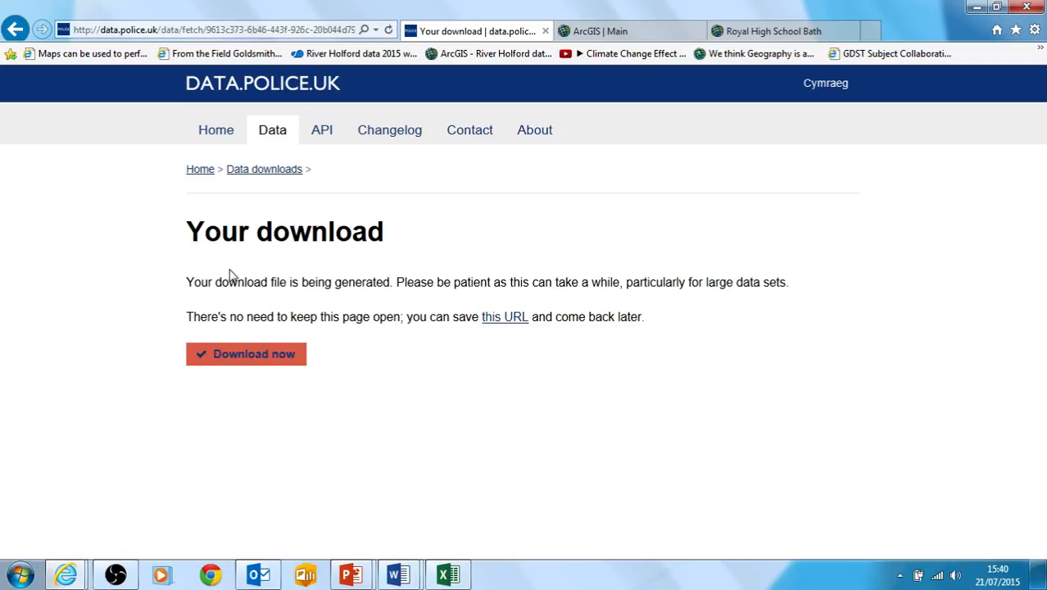
click(236, 354)
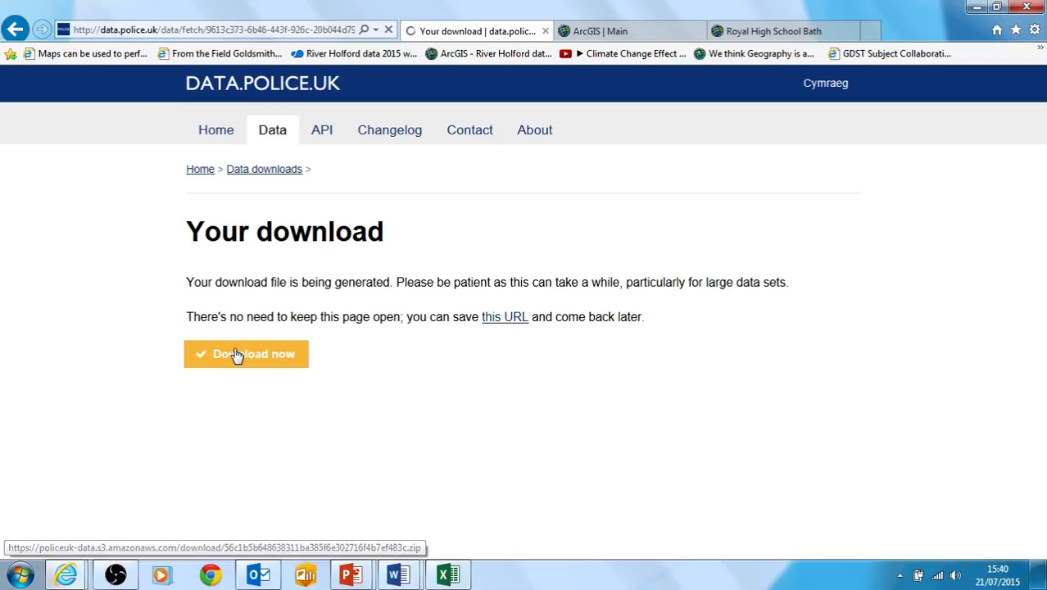
click(418, 294)
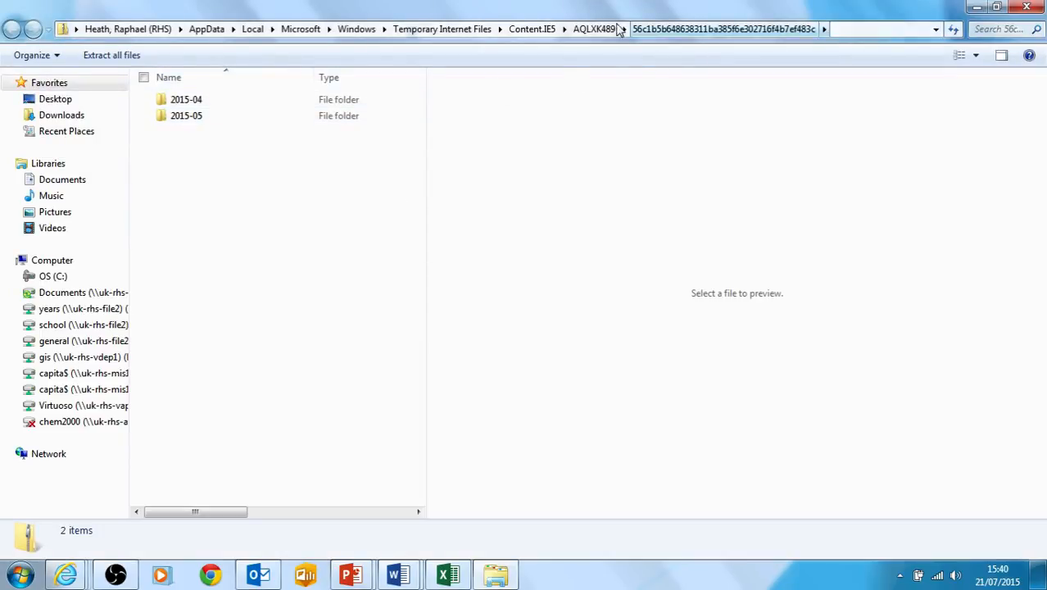
Step: Check the contents of the 2015-05 and 2015-04 folders in the downloaded archive
double_click(180, 120)
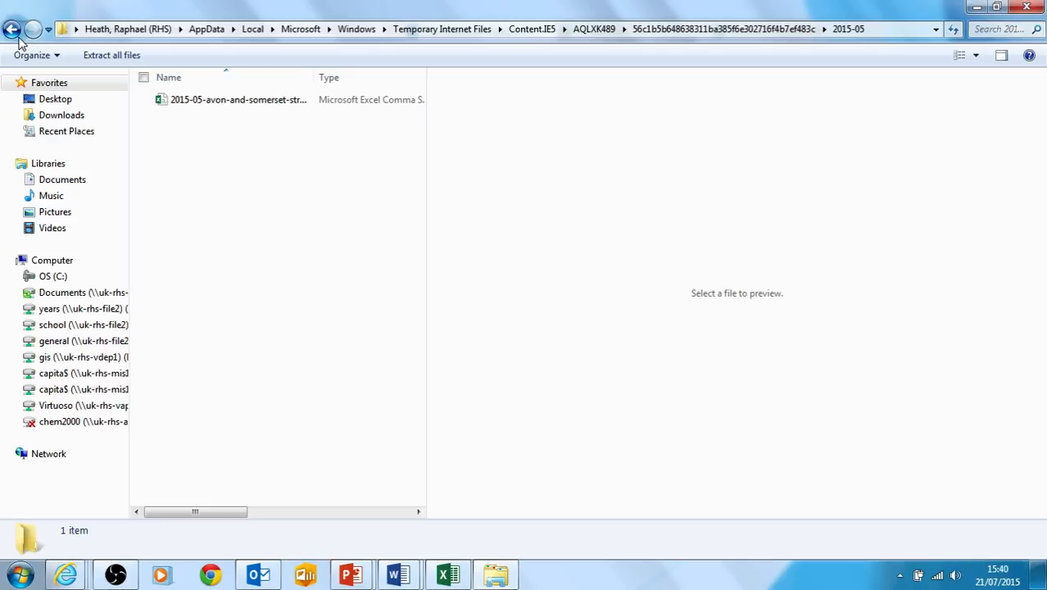
click(11, 28)
double_click(181, 99)
click(11, 29)
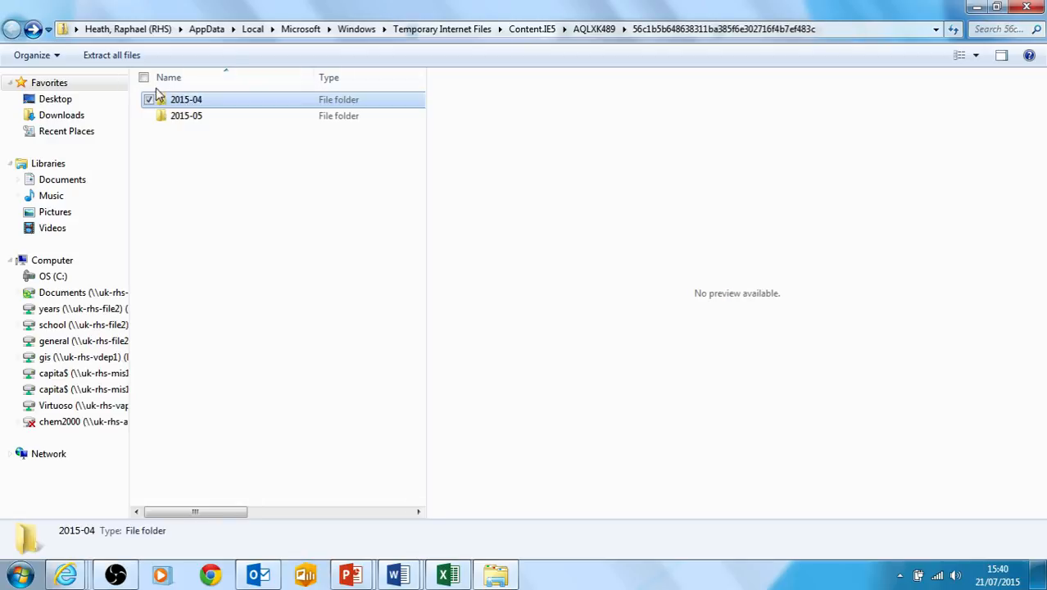
Step: Open the 2015-05-avon-and-somerset-street CSV file from the 2015-05 folder in Excel
double_click(201, 117)
click(205, 105)
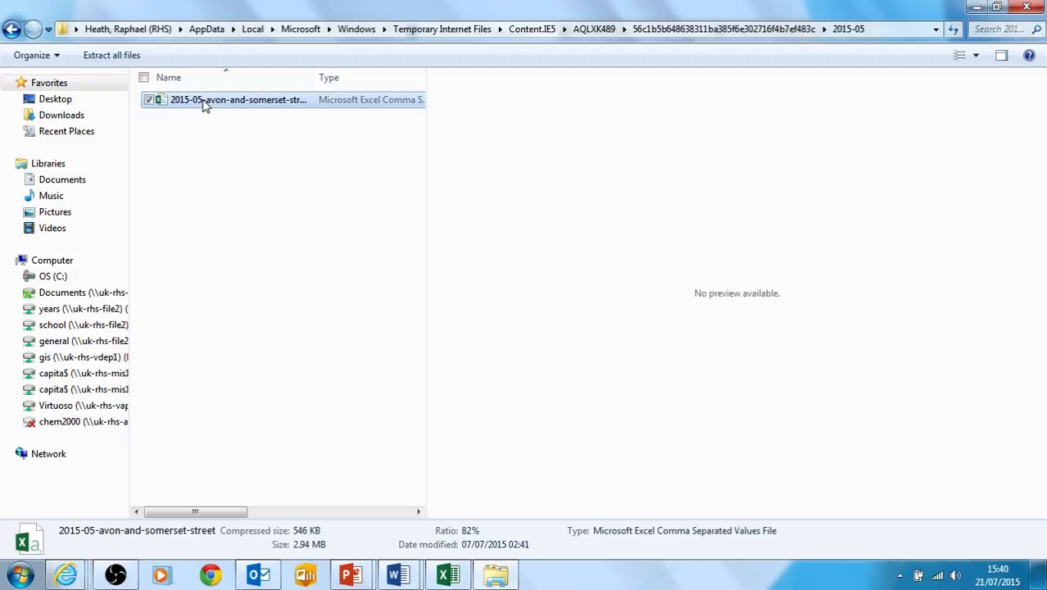
double_click(204, 102)
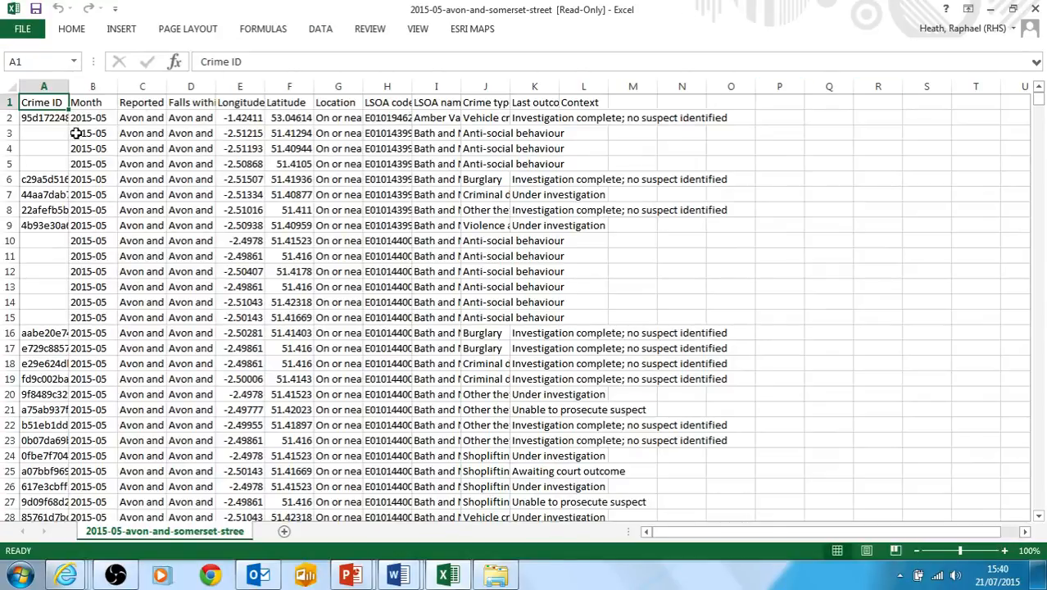
Step: Examine the Crime ID, Month and Reported by columns, comparing each heading with the first record below it
click(39, 123)
key(Up)
key(Down)
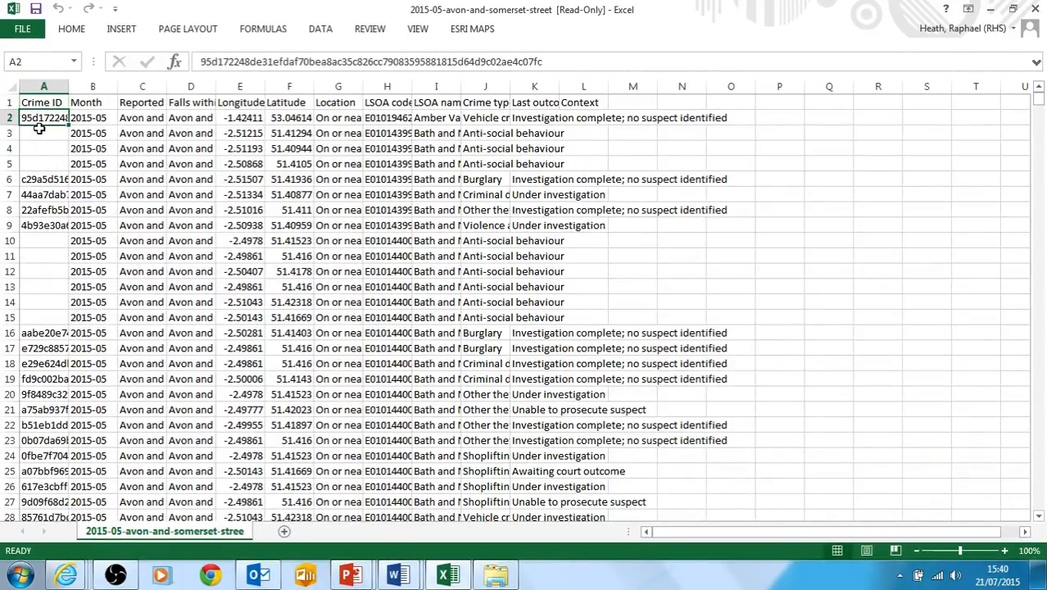
key(Up)
key(Down)
key(Up)
key(Right)
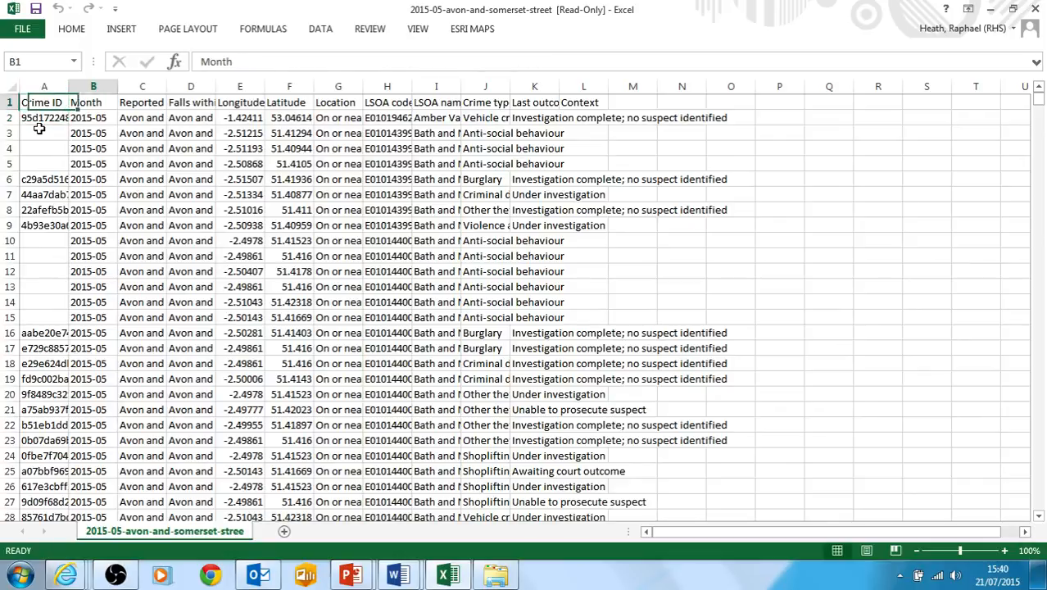
key(Down)
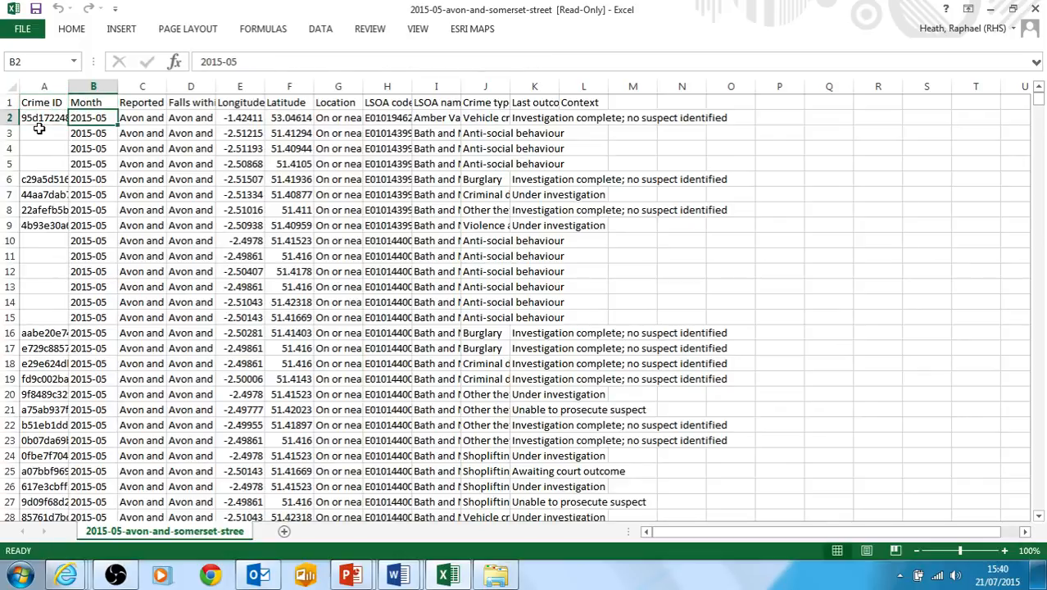
key(Up)
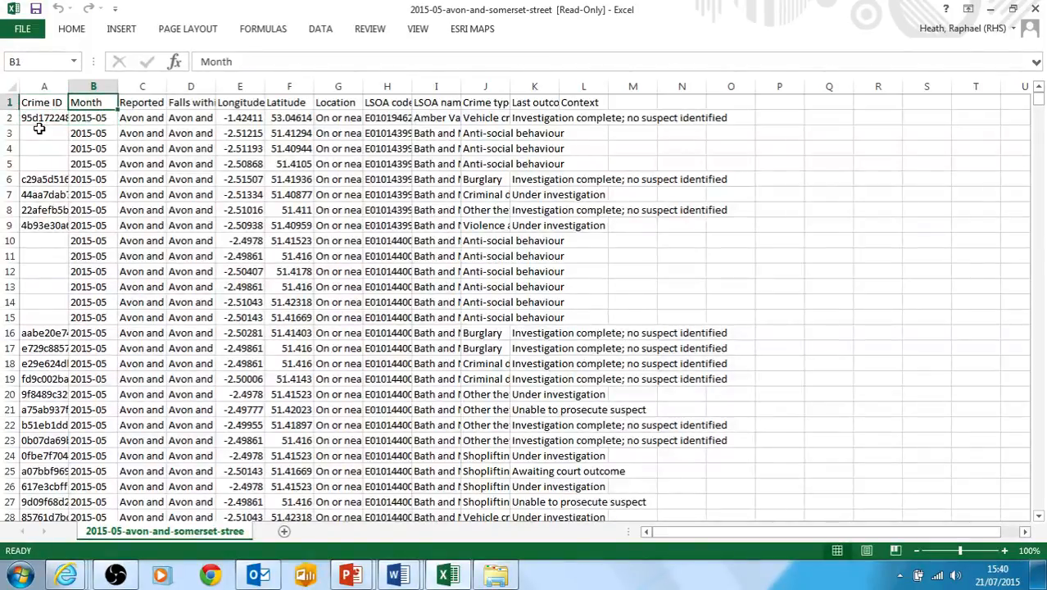
key(Right)
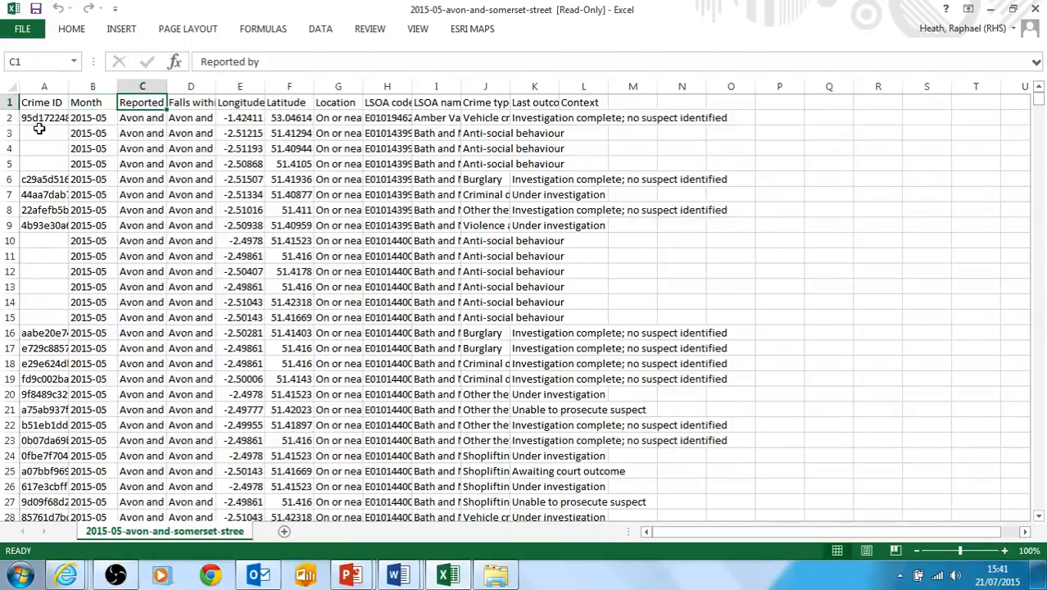
key(Down)
key(Up)
key(Down)
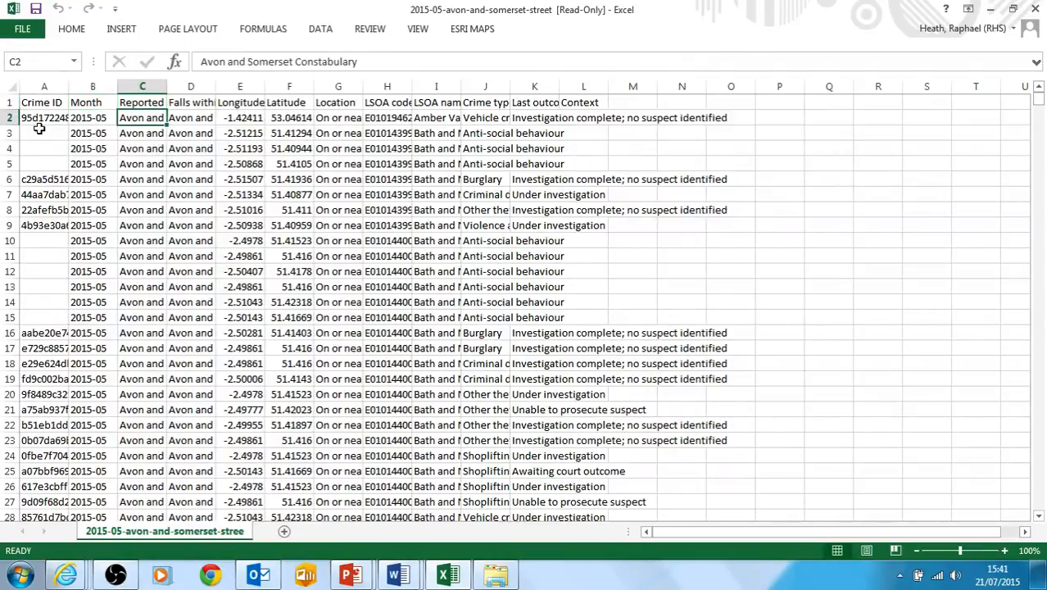
key(Up)
Step: Examine the column headings from Falls within through Longitude, Latitude, Location and the LSOA fields to Crime type
key(Right)
key(Right)
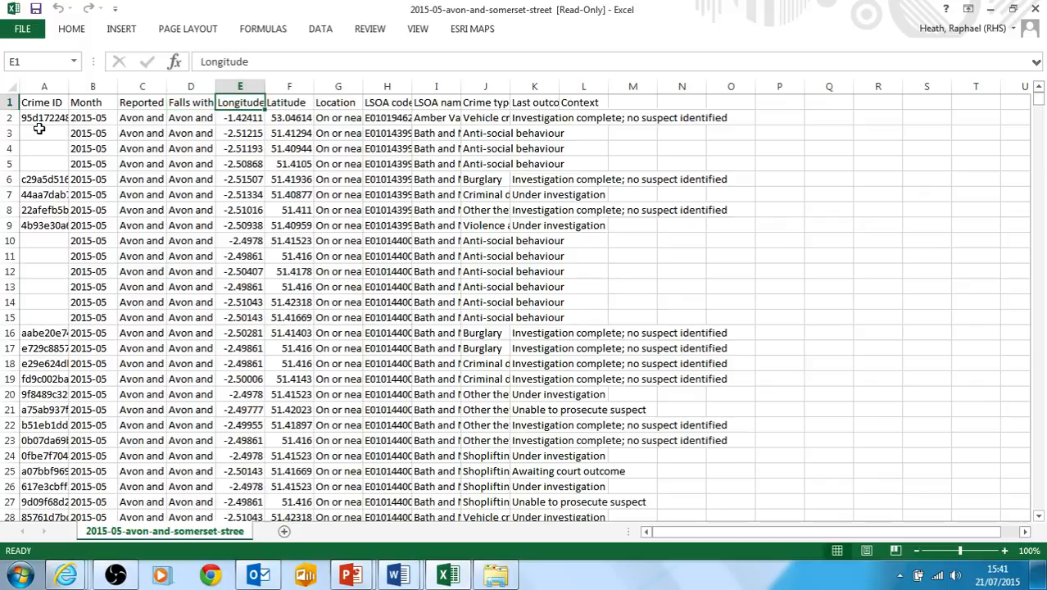
key(Right)
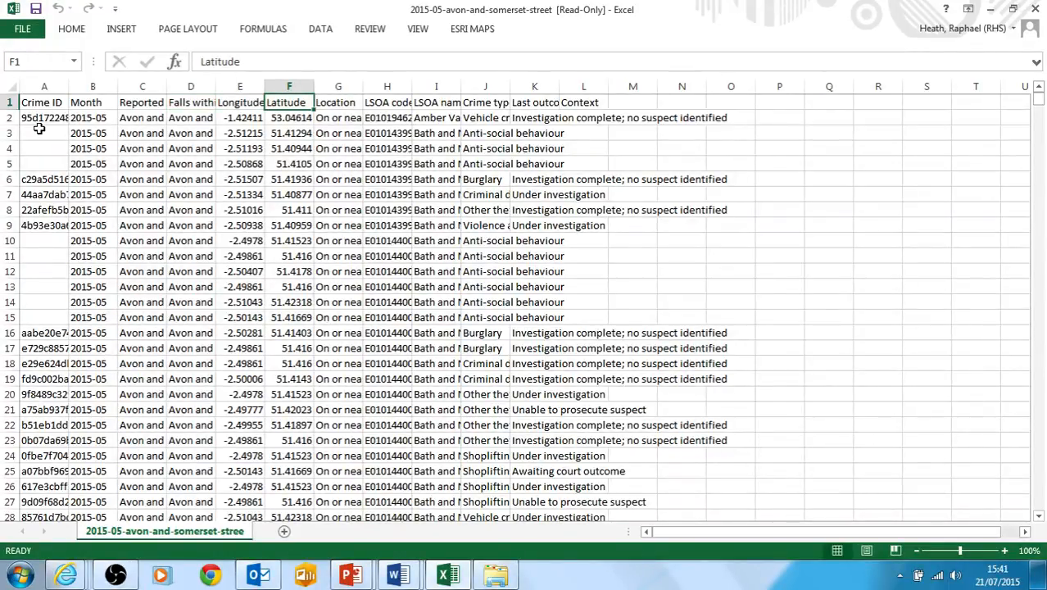
key(Right)
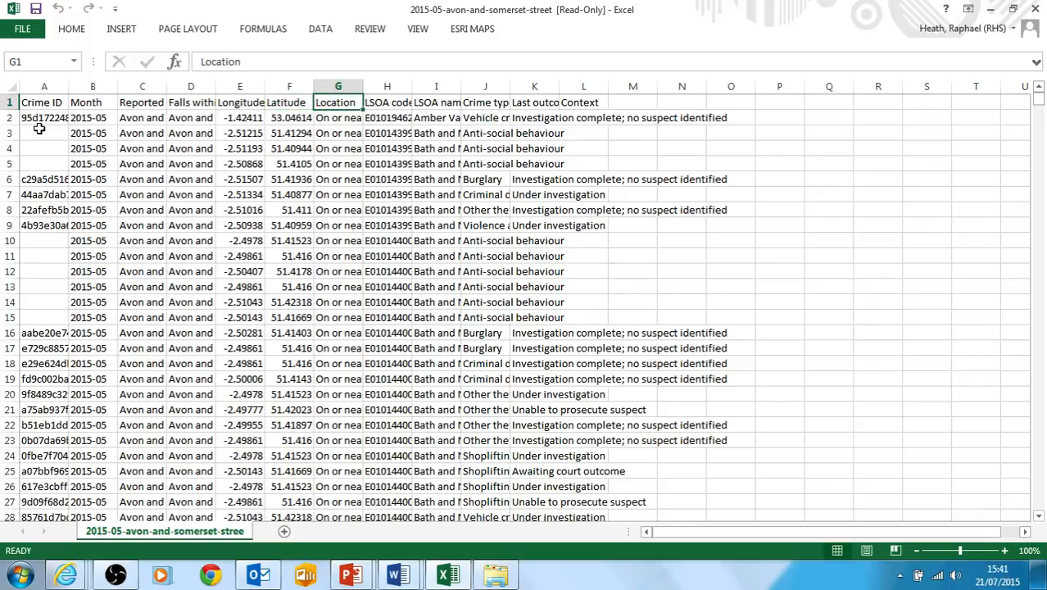
key(Right)
key(Right)
key(Right)
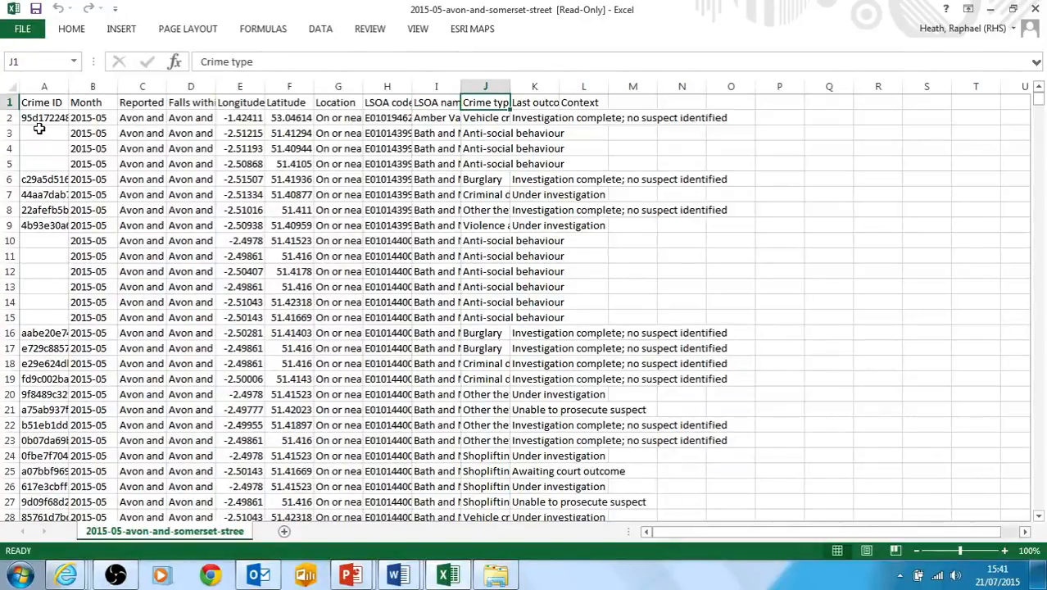
Step: Examine the kinds of crime listed in the first records beneath the Crime type heading
key(Down)
key(Down)
key(Down)
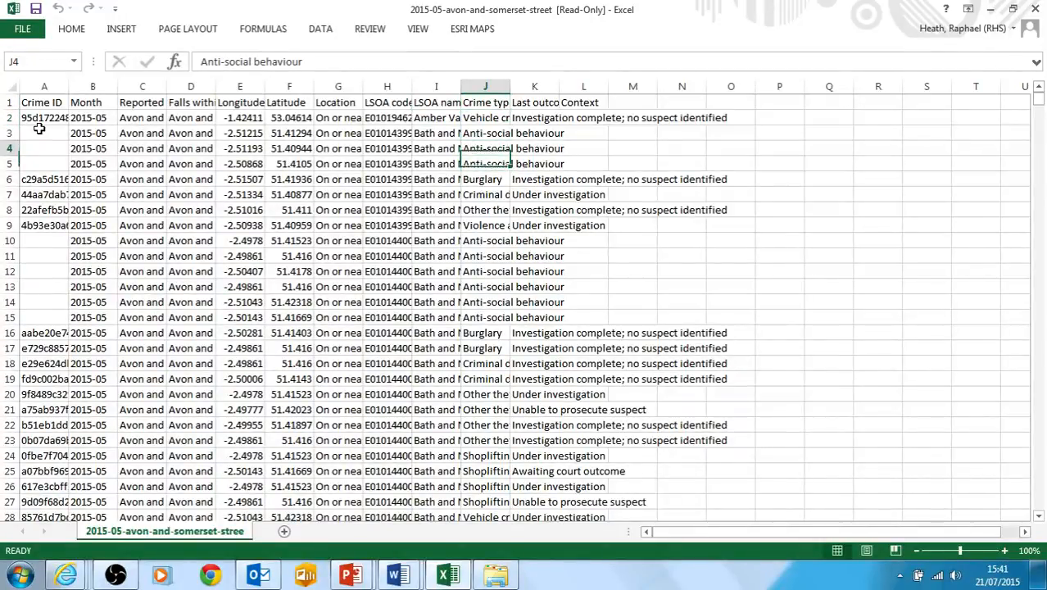
key(Down)
key(Down)
key(Down)
key(Down)
key(Up)
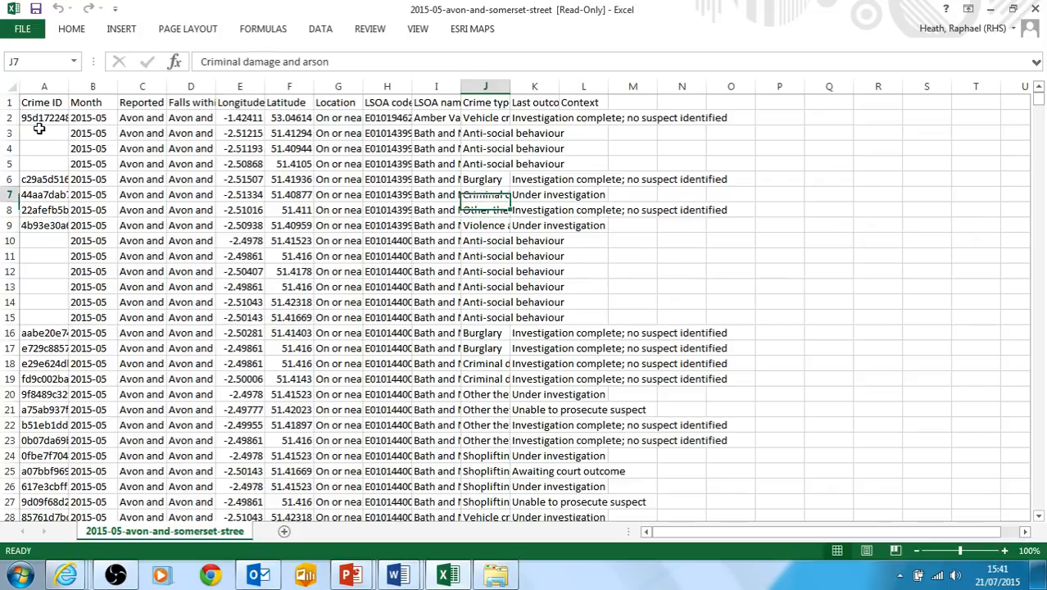
key(Up)
key(Up)
key(Up)
key(Up)
key(Up)
key(Up)
key(Right)
key(Left)
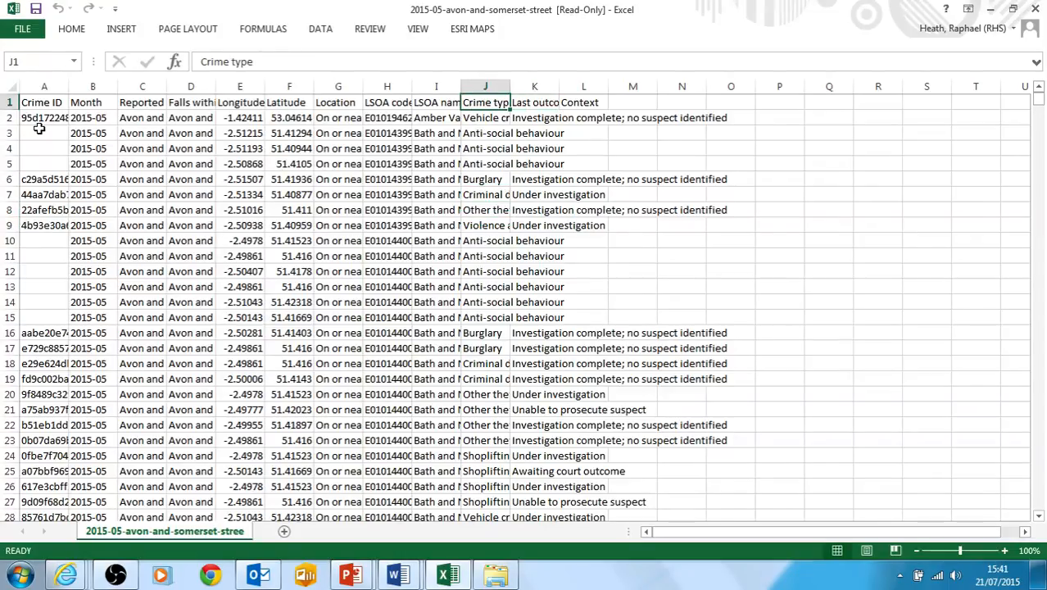
Step: Review the column headings backwards from Crime type through Latitude and Longitude to Month and Reported by
key(Left)
key(Left)
key(Left)
key(Left)
key(Left)
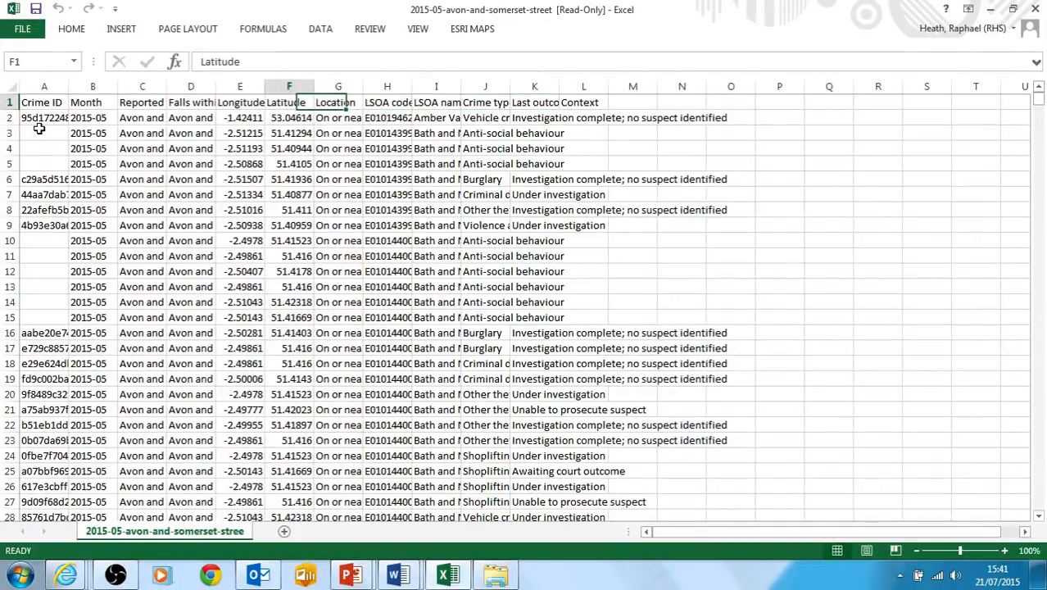
key(Left)
key(Left)
key(Left)
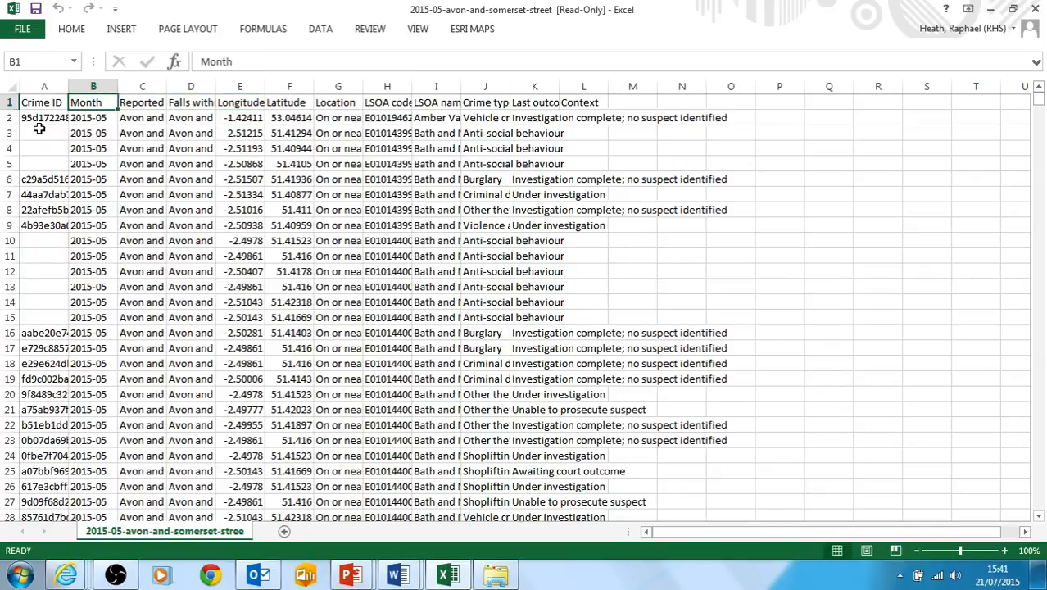
key(Right)
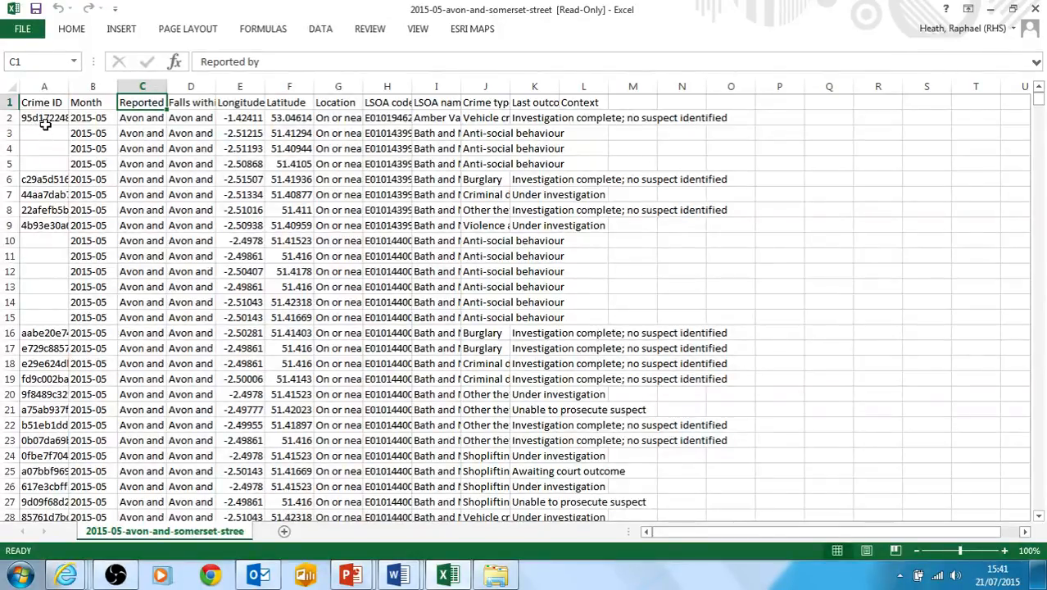
Step: Go to the end of the data and inspect the location fields of the last records
scroll(229, 227, down, 16)
scroll(229, 227, down, 20)
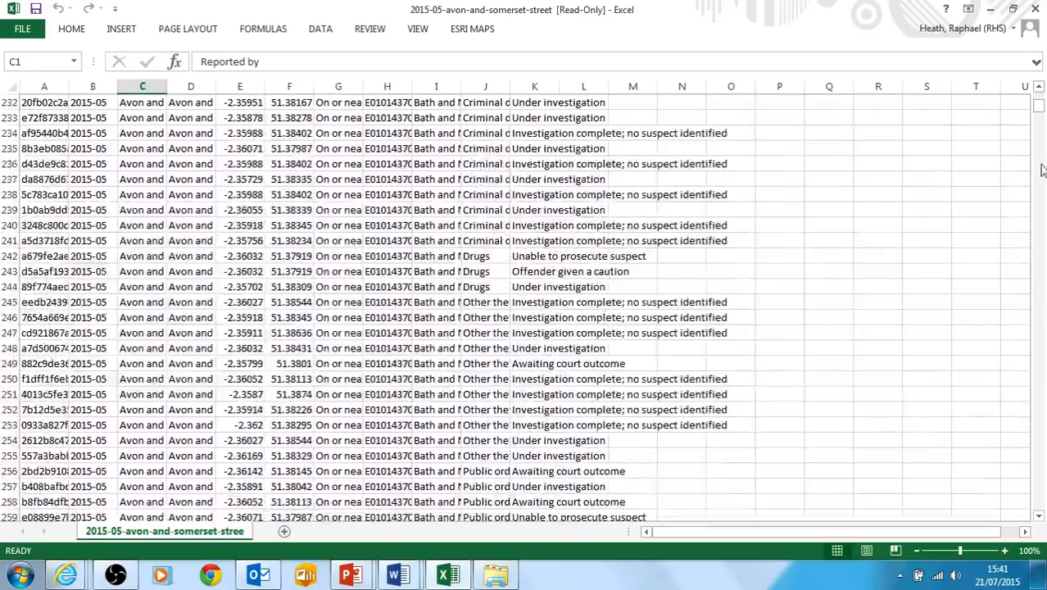
drag(1040, 107, 1044, 531)
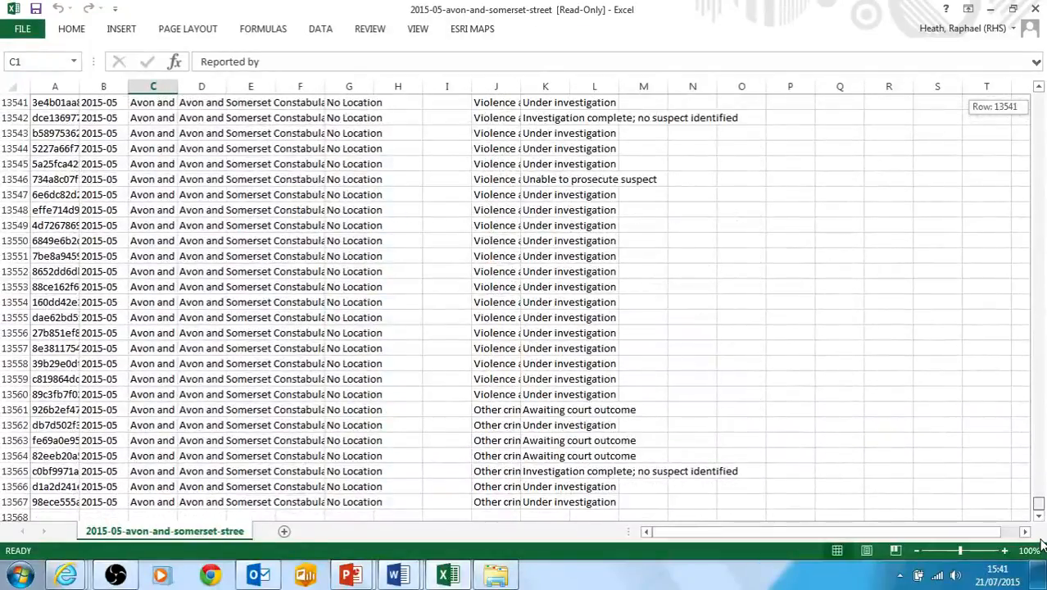
drag(1043, 535, 1041, 534)
click(210, 575)
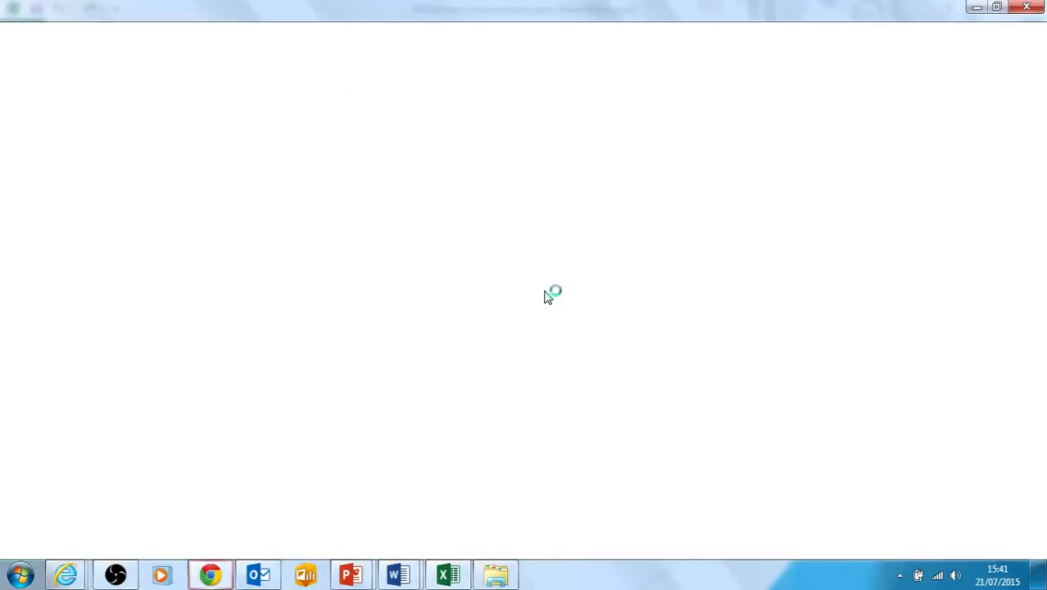
click(247, 330)
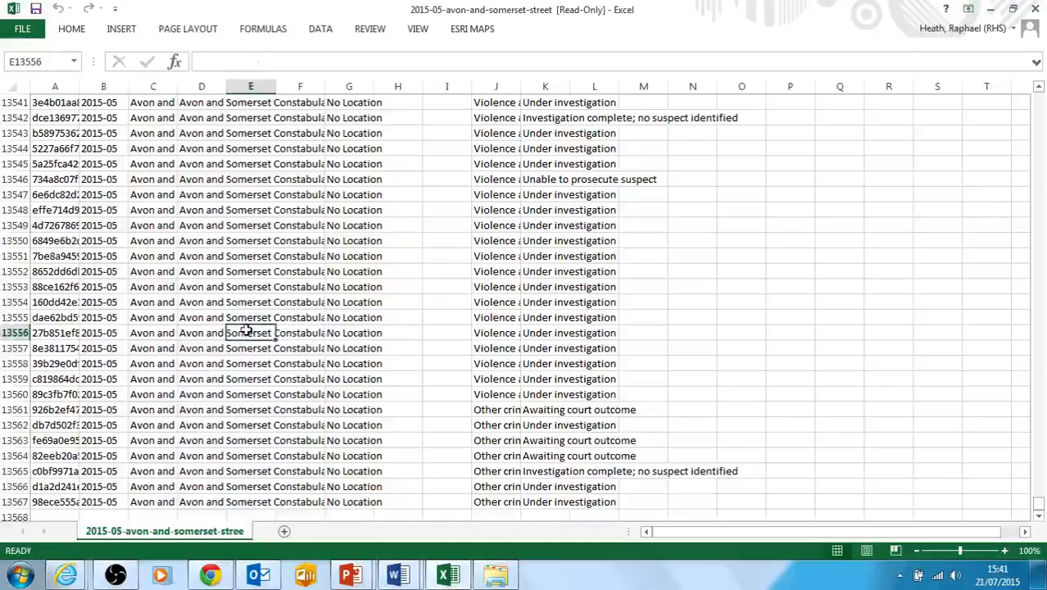
Step: Find the row where the records with coordinates end and the No Location records begin
scroll(280, 317, up, 19)
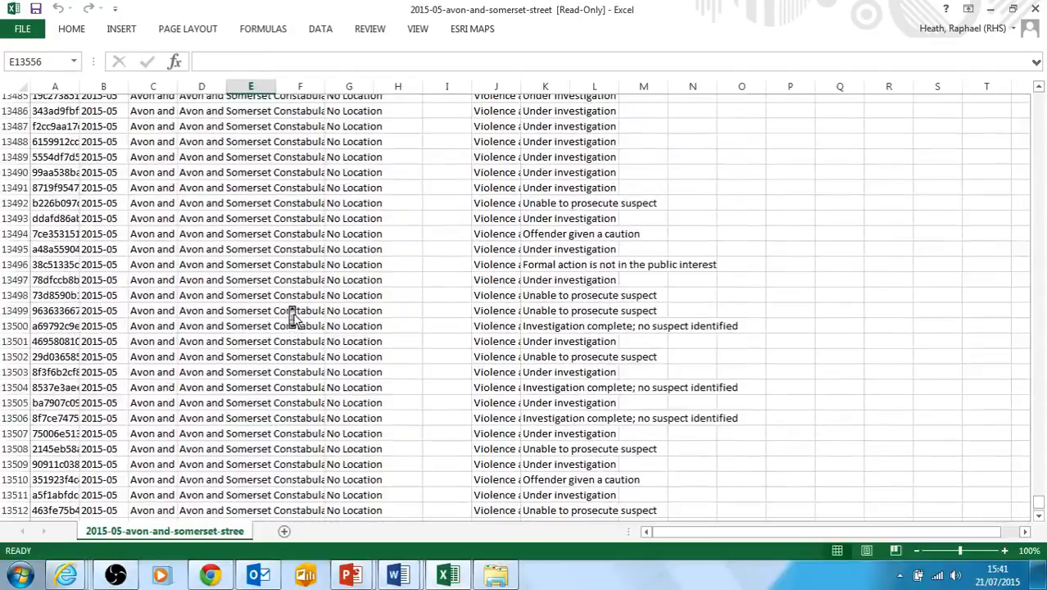
scroll(293, 317, up, 20)
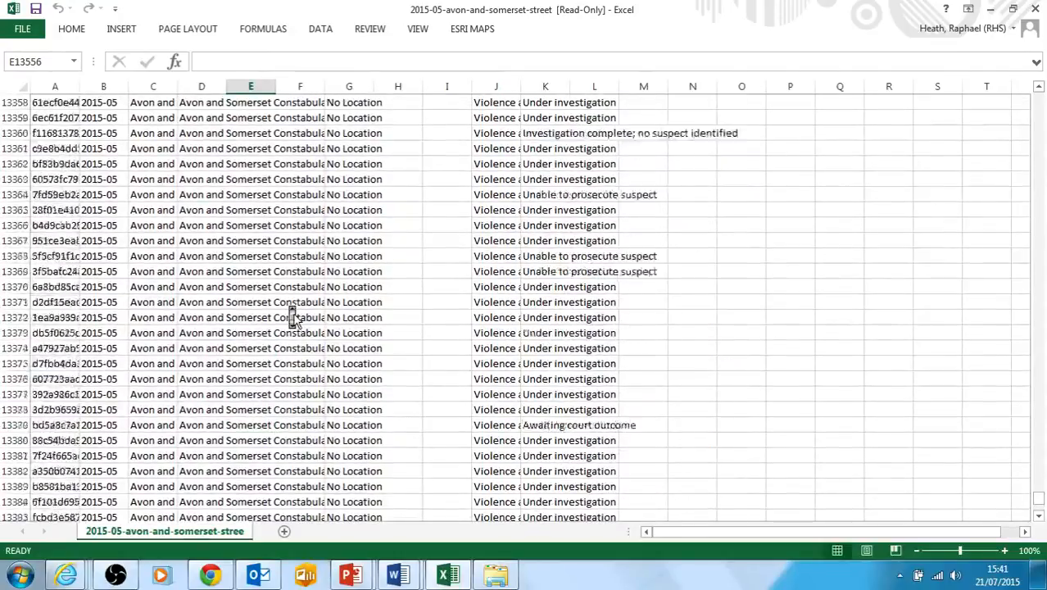
scroll(293, 317, up, 20)
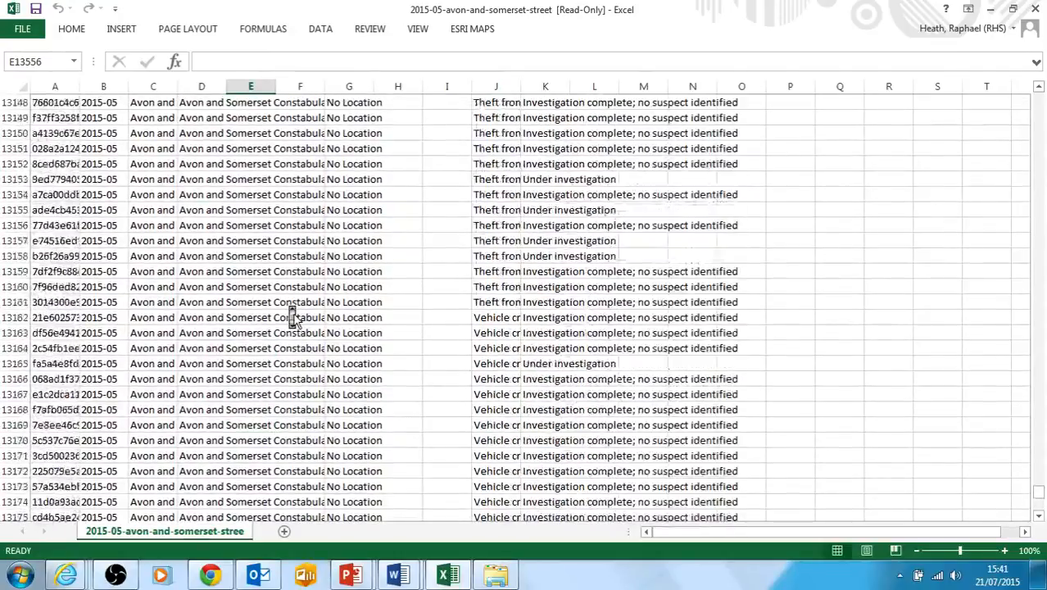
scroll(292, 317, up, 20)
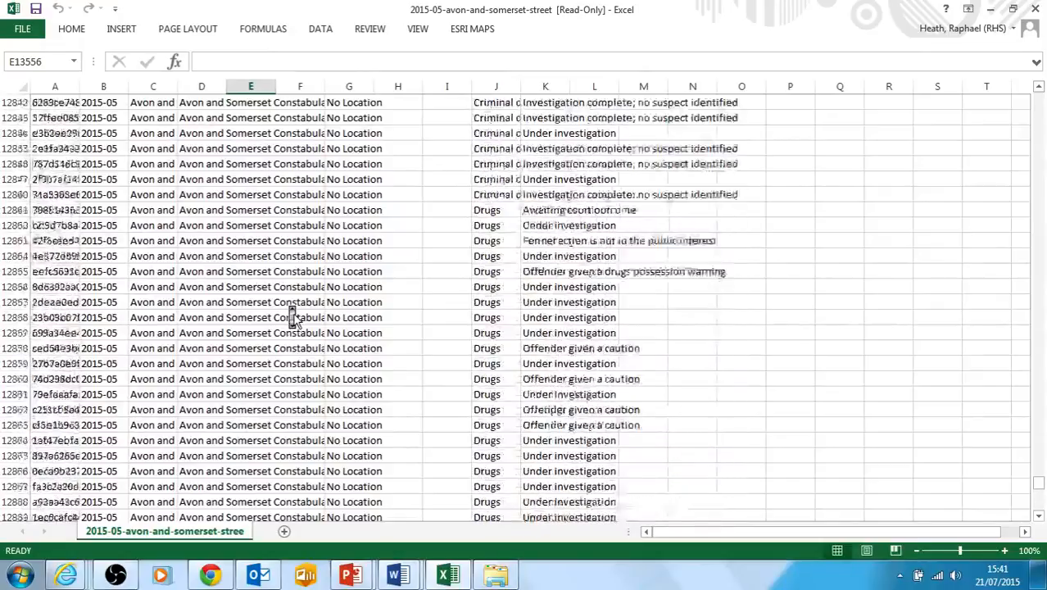
scroll(292, 317, up, 20)
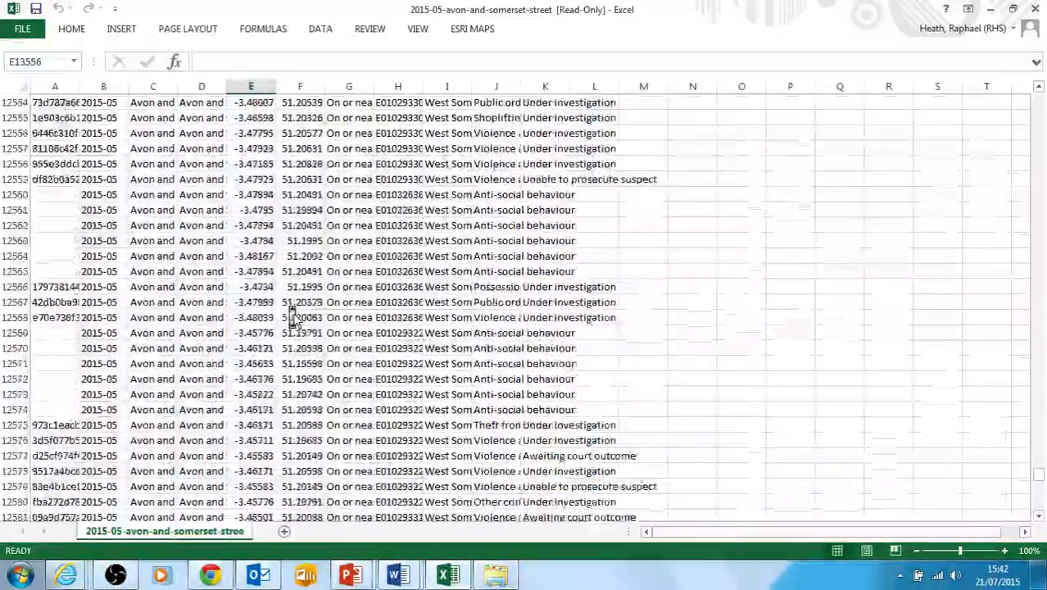
scroll(293, 317, down, 19)
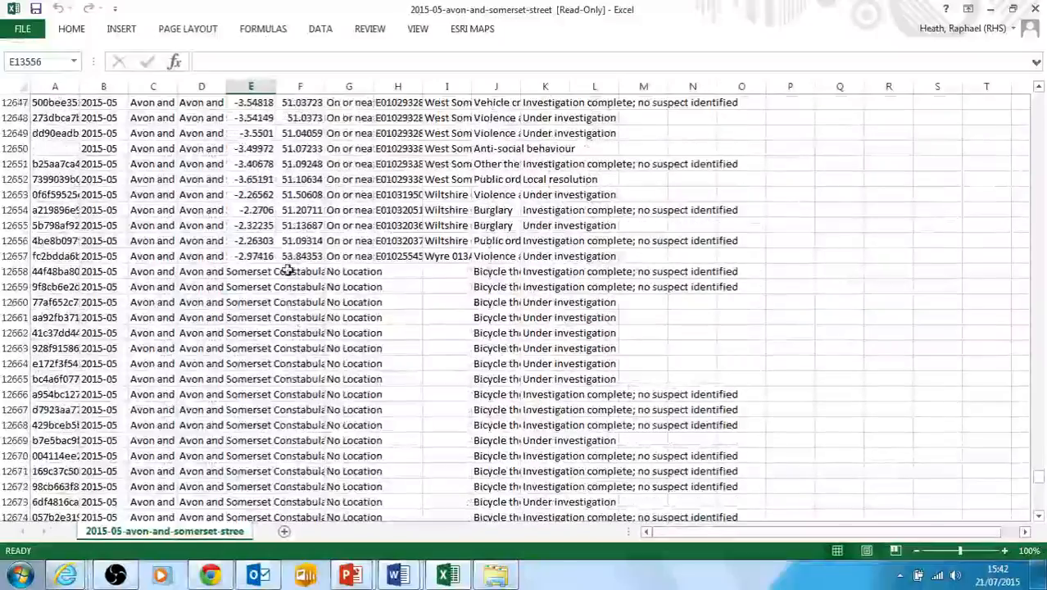
Step: Compare the longitude and latitude cells of row 12657 with those of the No Location records starting at row 12658
click(250, 256)
click(297, 256)
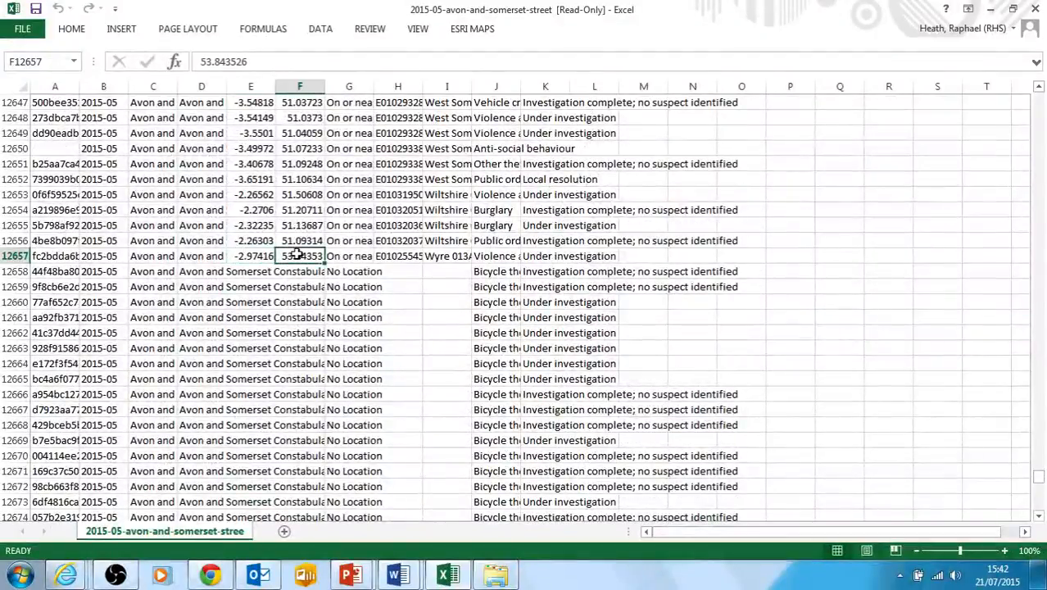
drag(52, 273, 364, 301)
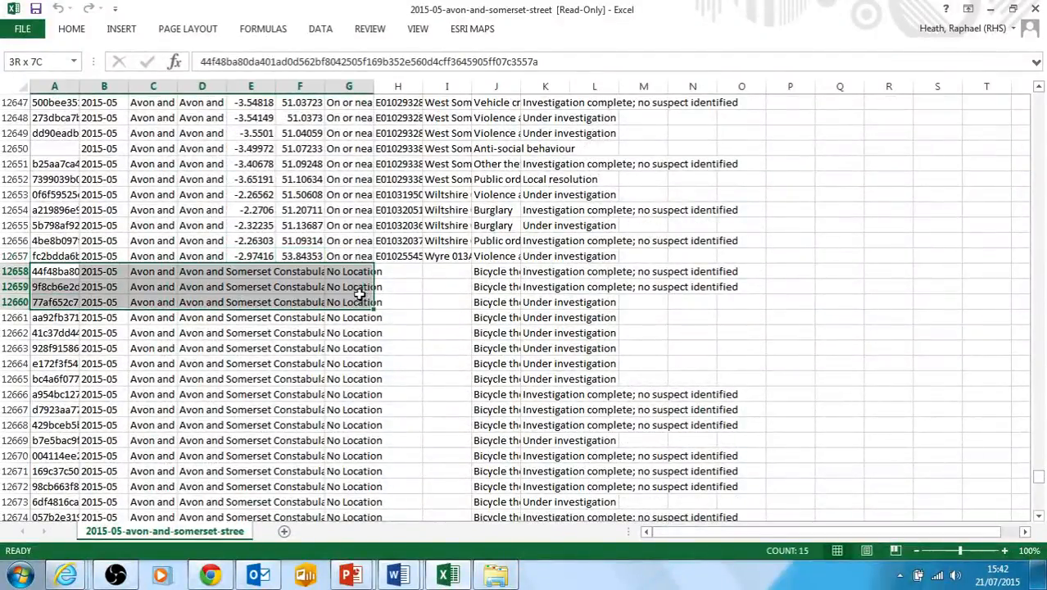
click(250, 272)
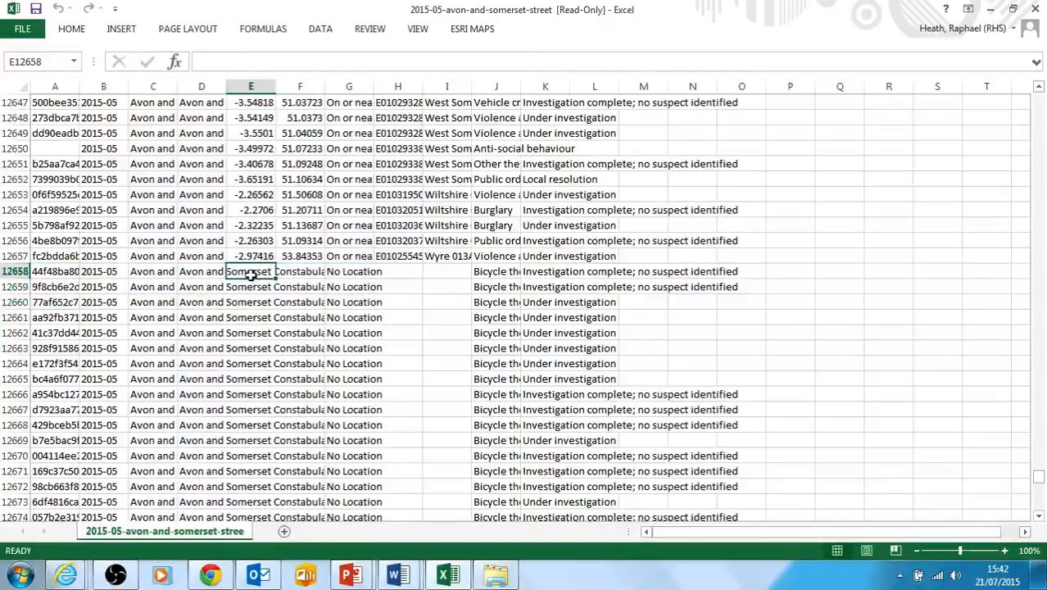
click(208, 64)
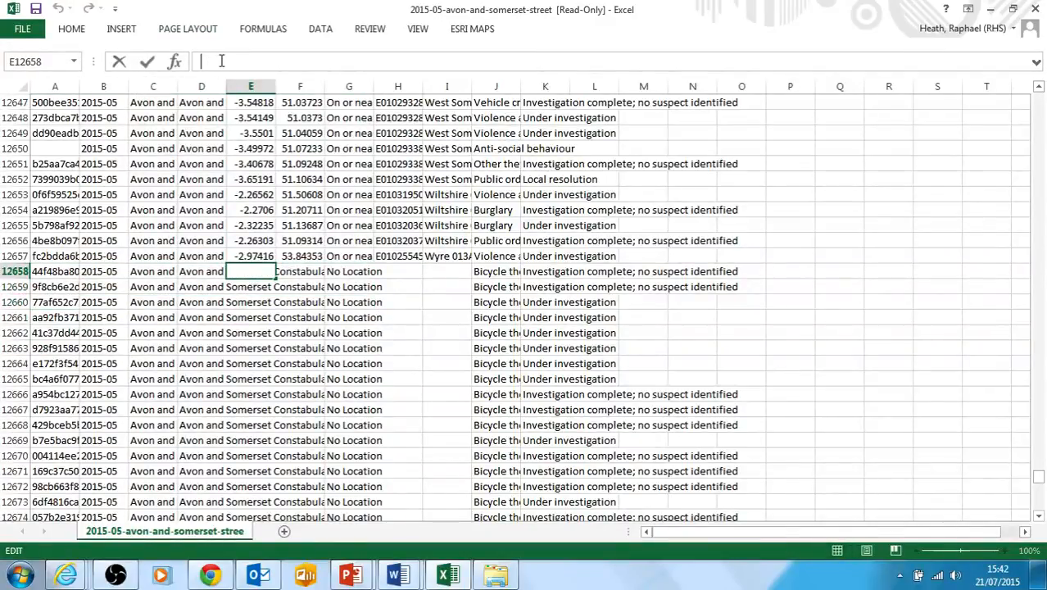
click(290, 278)
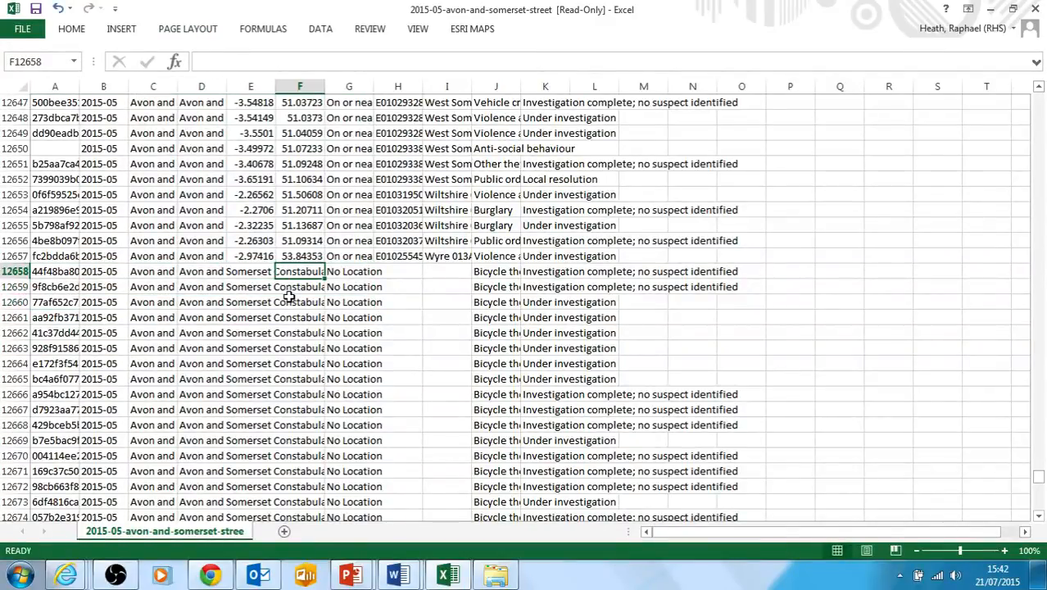
key(Down)
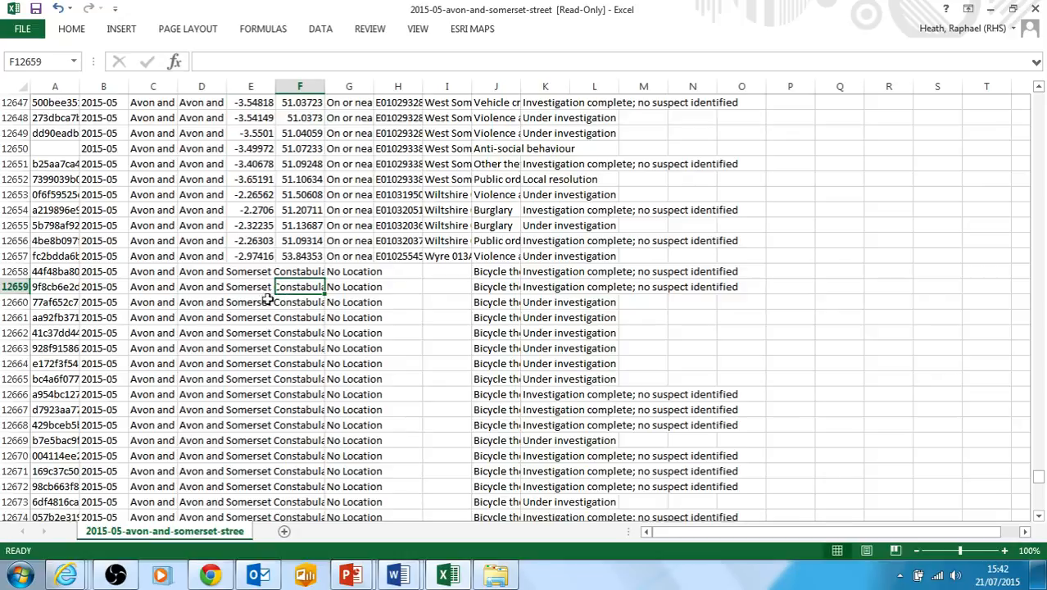
Step: Clear the contents of all No Location records, covering cells A12658 through N13569
click(46, 273)
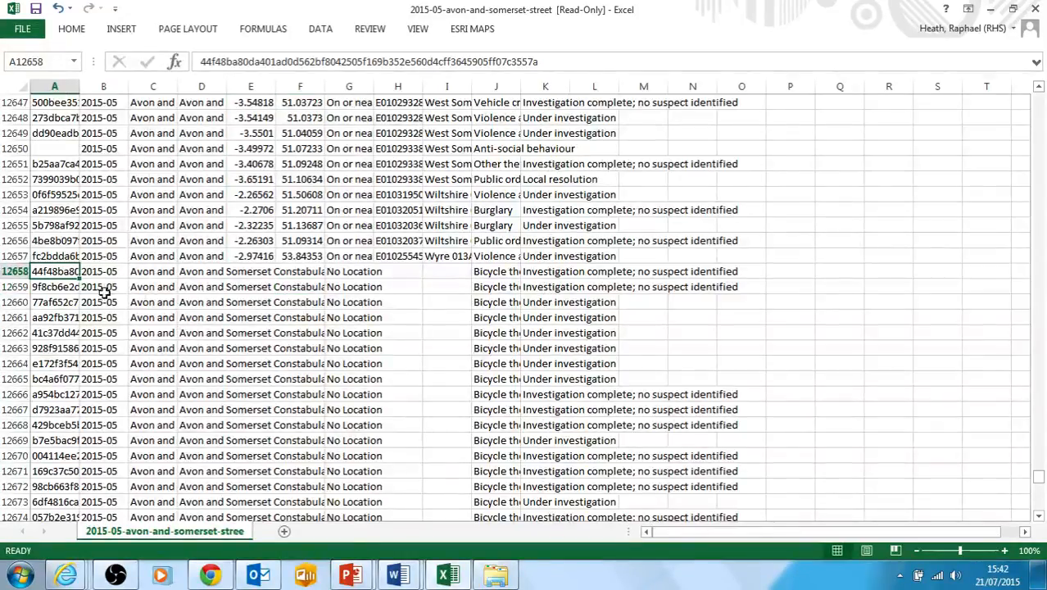
scroll(575, 313, down, 17)
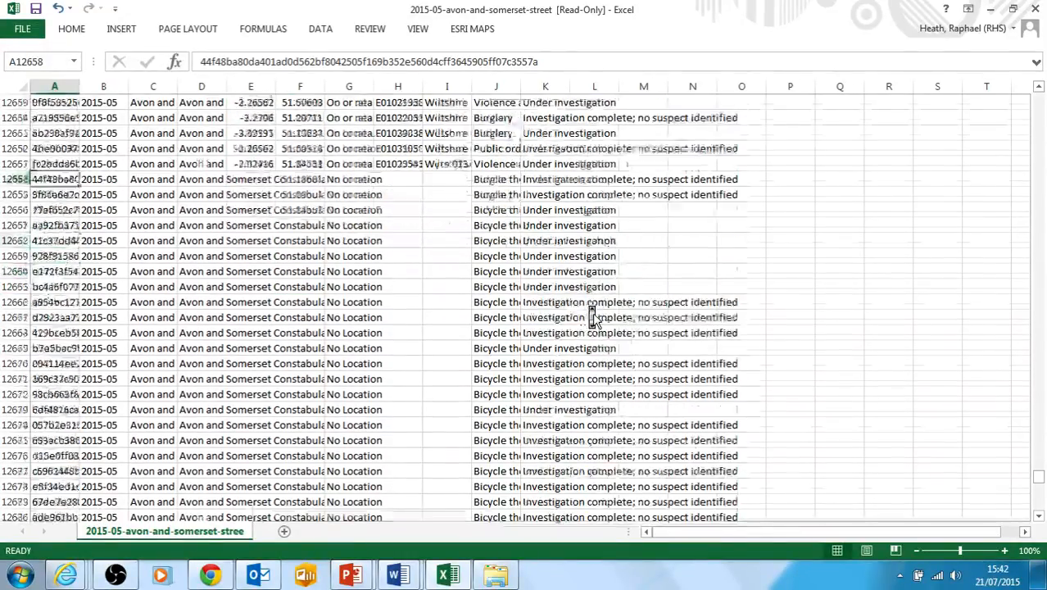
scroll(593, 316, down, 20)
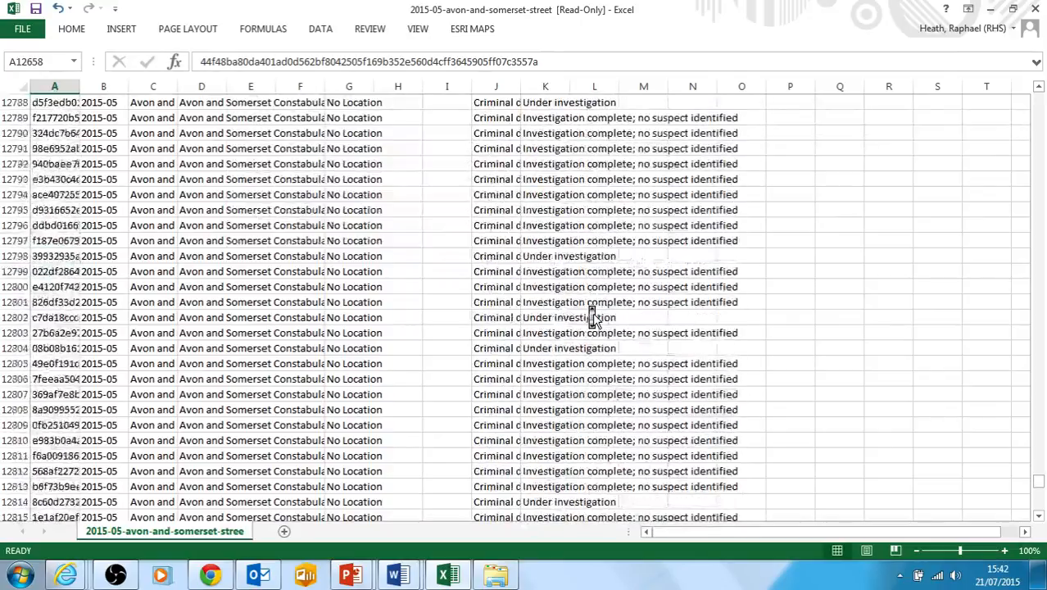
scroll(593, 315, down, 20)
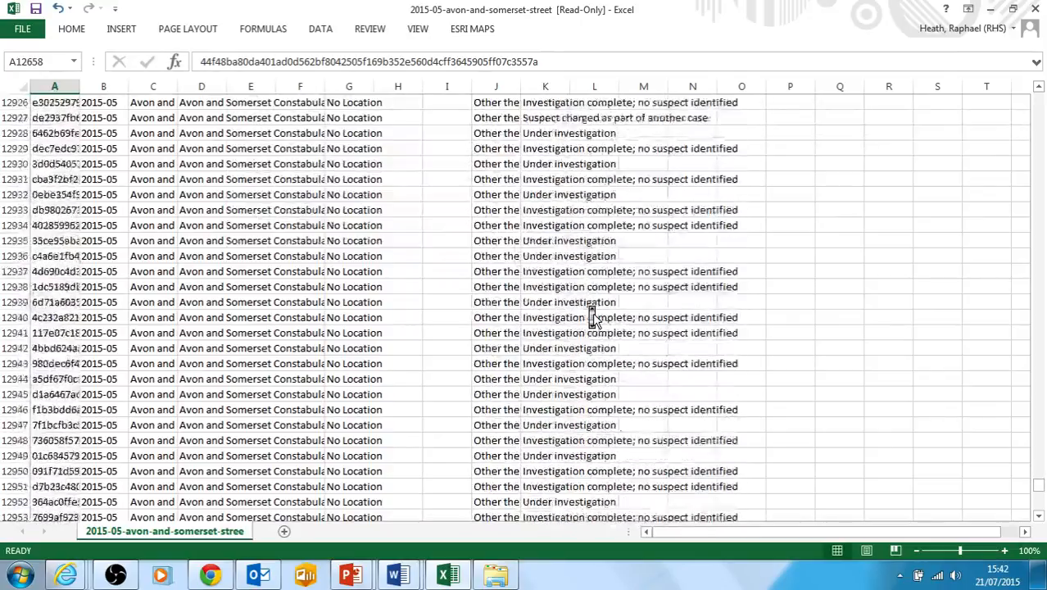
scroll(592, 316, down, 20)
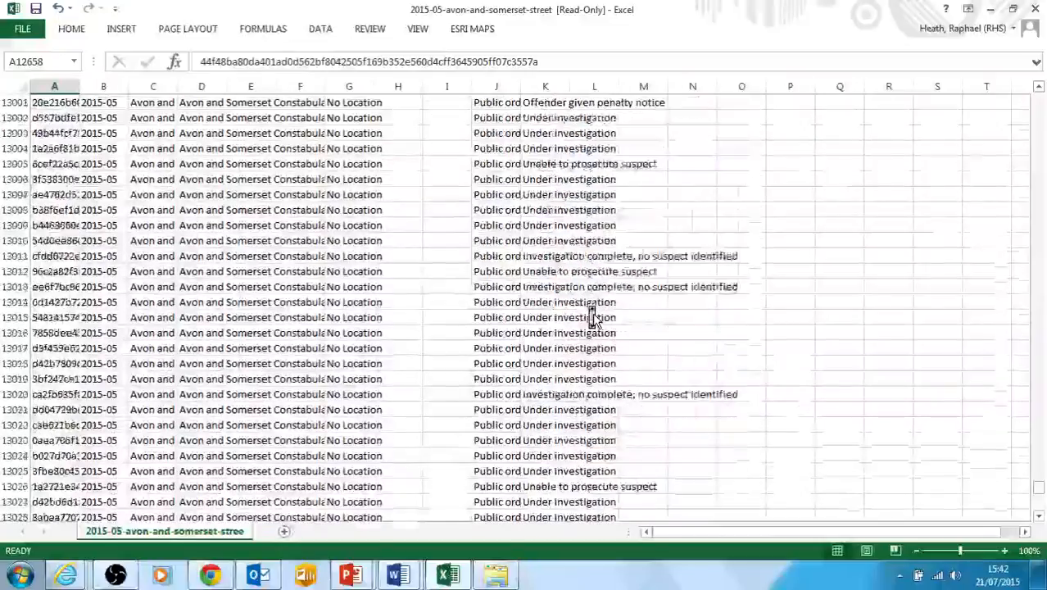
scroll(592, 315, down, 20)
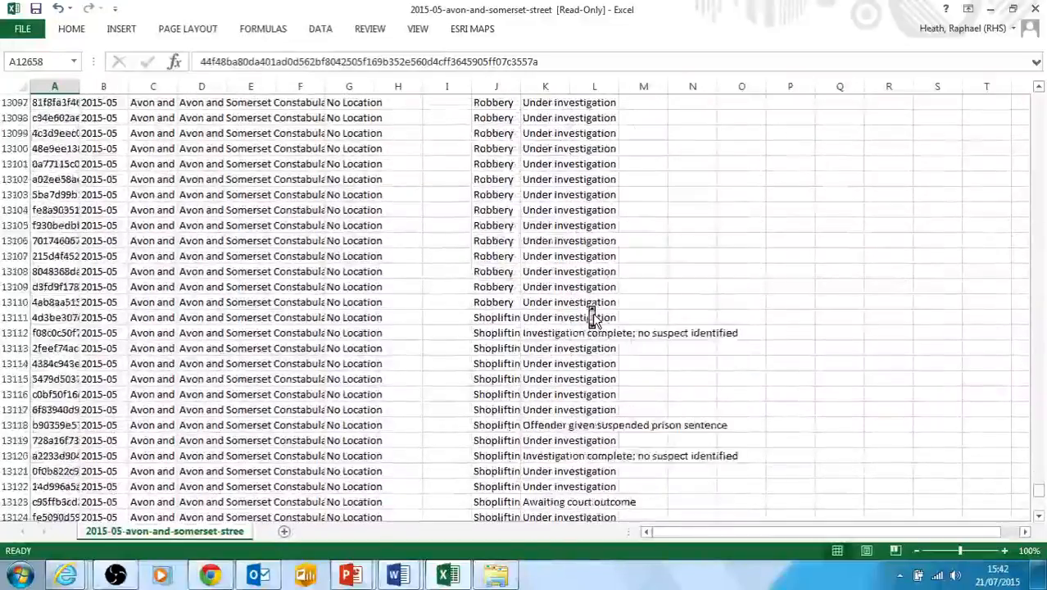
scroll(593, 316, down, 20)
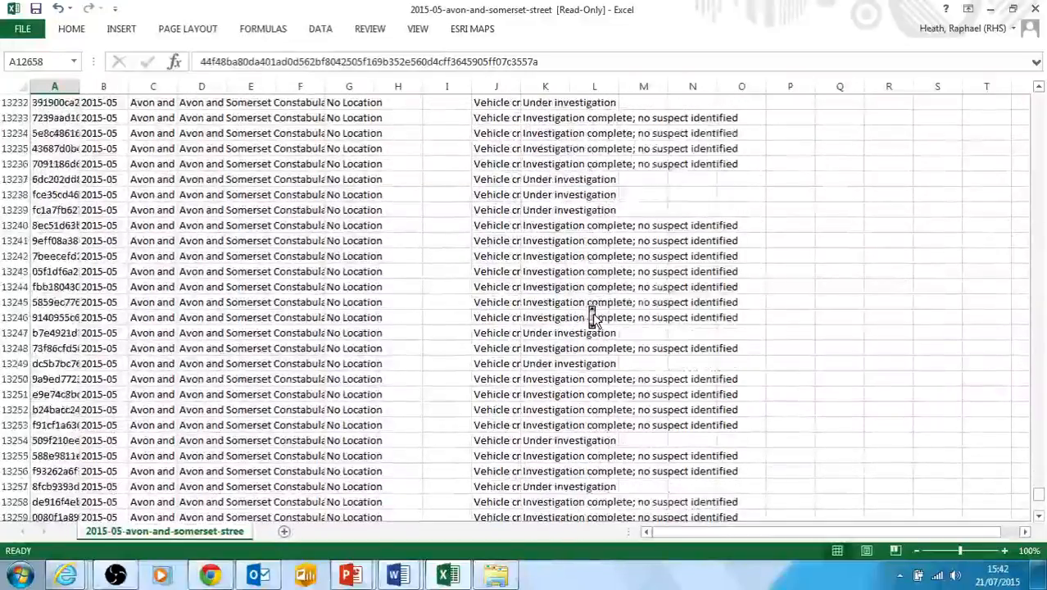
scroll(593, 315, down, 20)
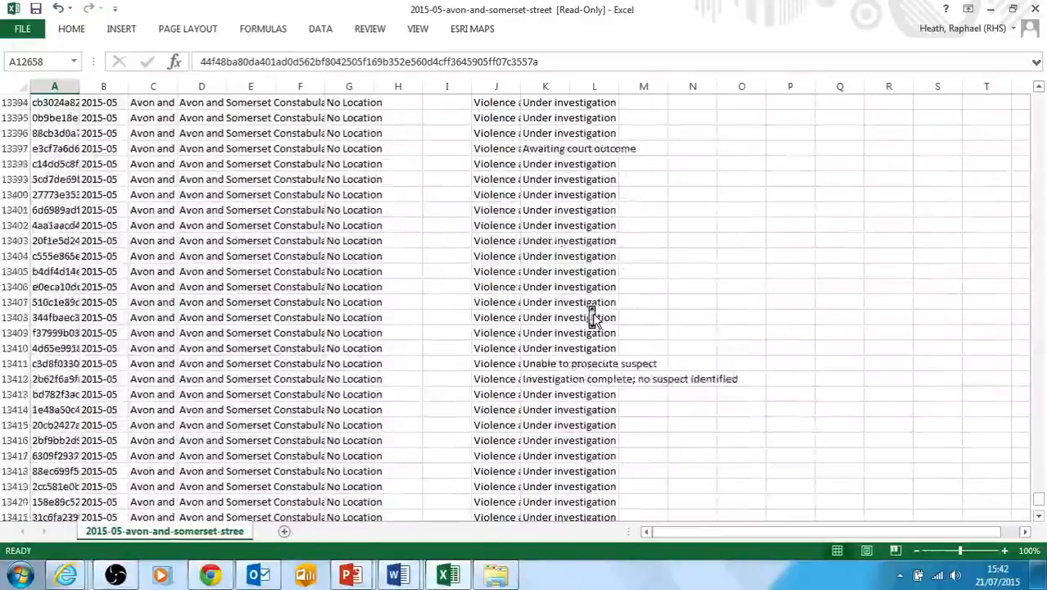
scroll(593, 315, down, 20)
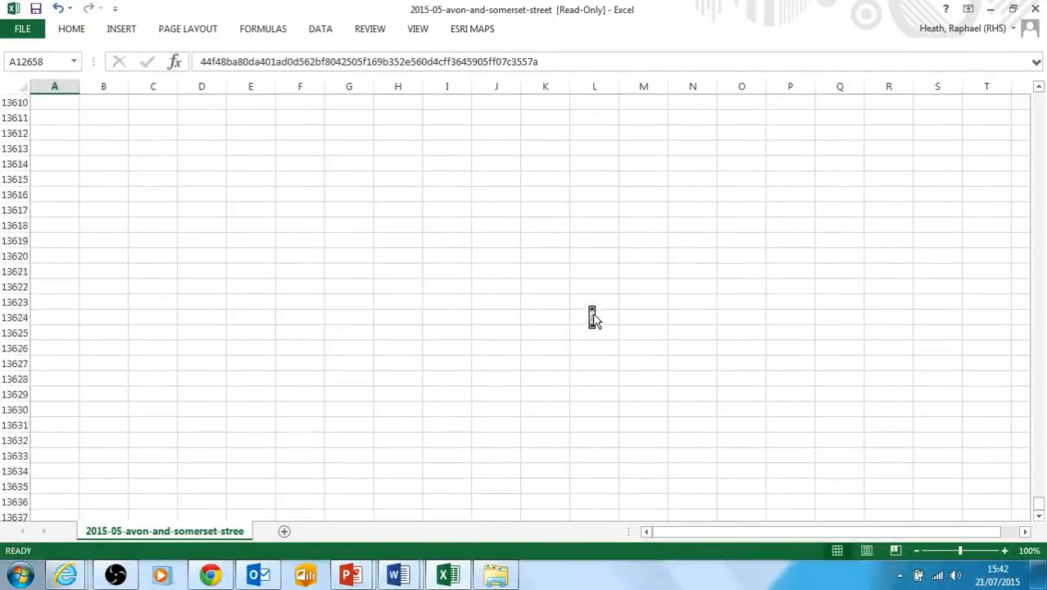
scroll(593, 316, up, 6)
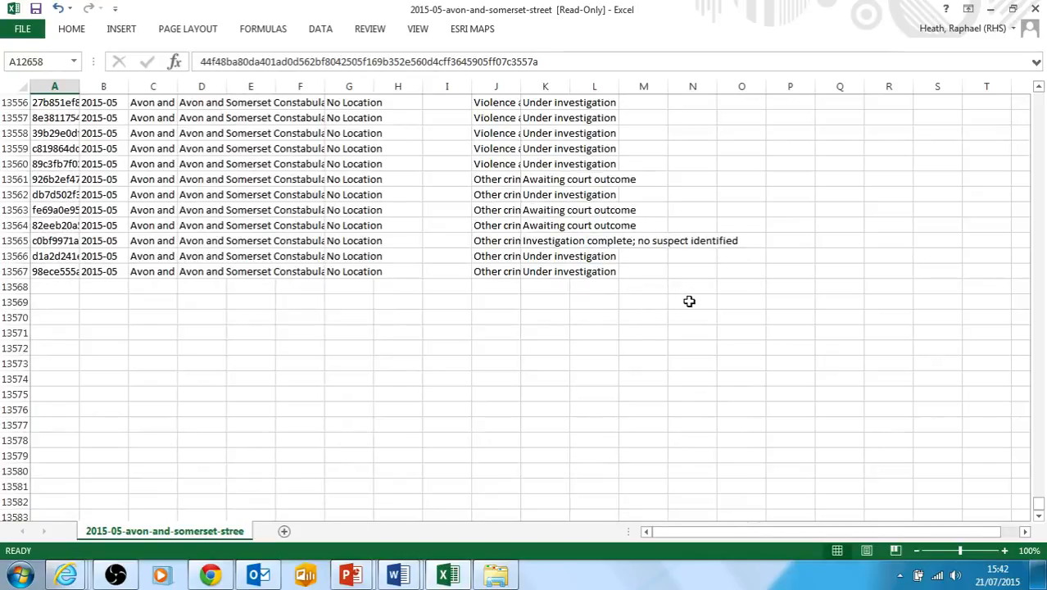
shift+click(690, 302)
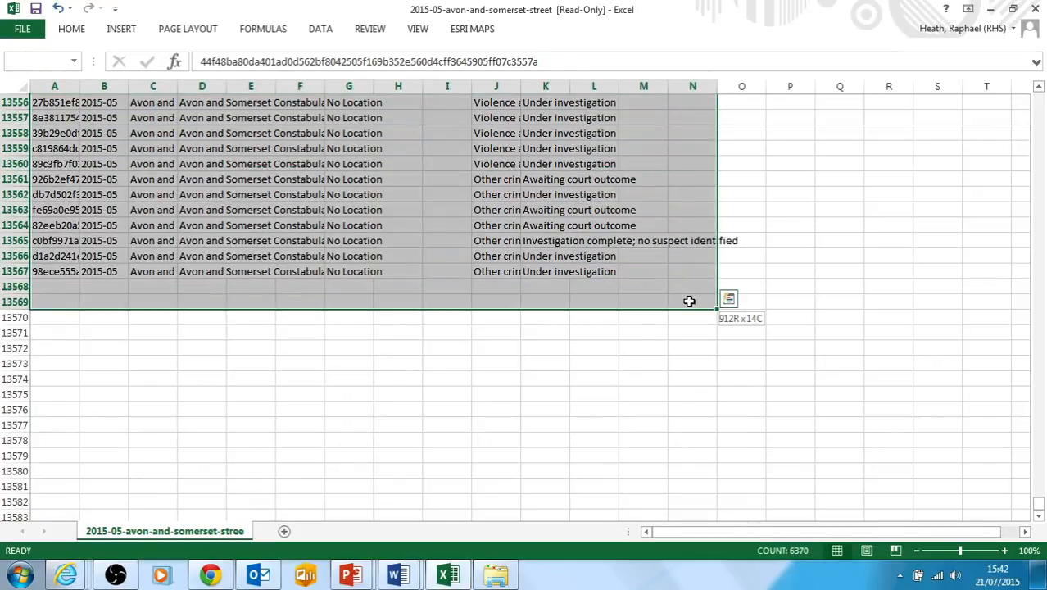
key(ctrl+BackSpace)
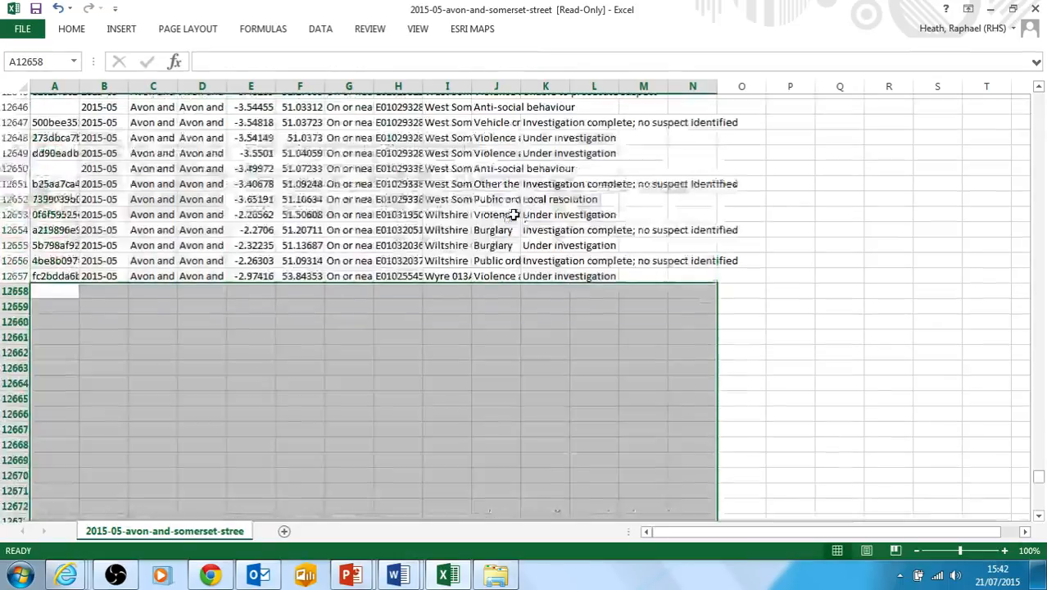
click(174, 332)
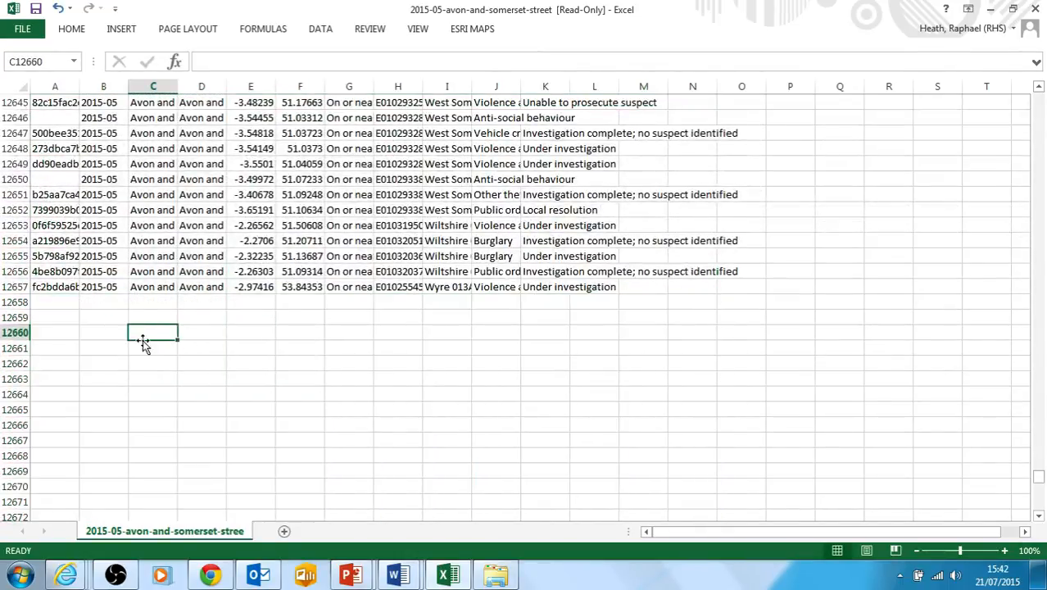
Step: Return to the start of the data and begin saving a copy of the workbook to a folder on the computer
scroll(97, 345, up, 20)
scroll(97, 345, up, 20)
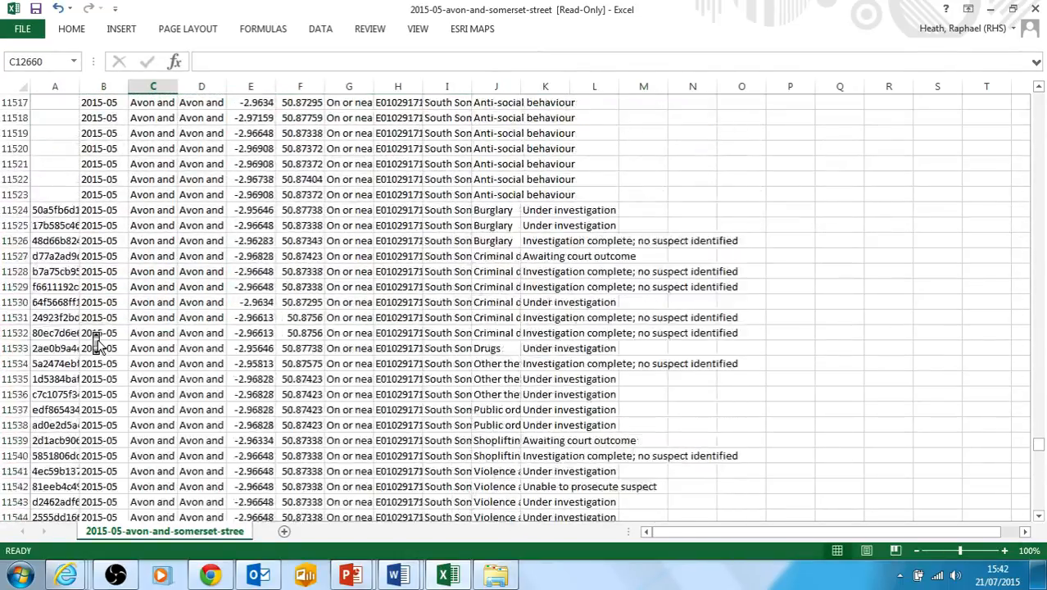
scroll(97, 344, up, 20)
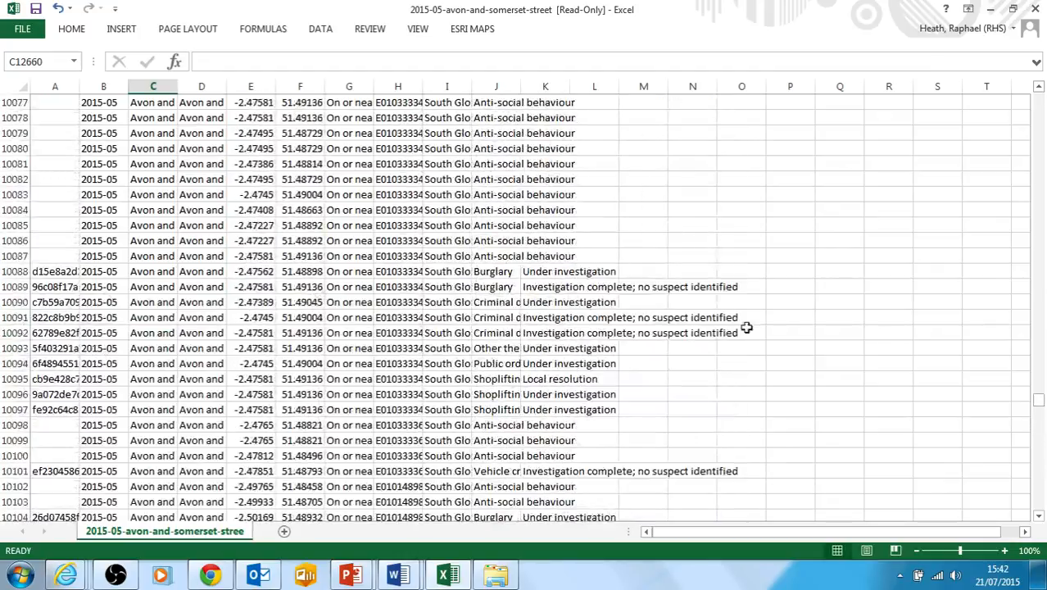
drag(1039, 401, 1039, 95)
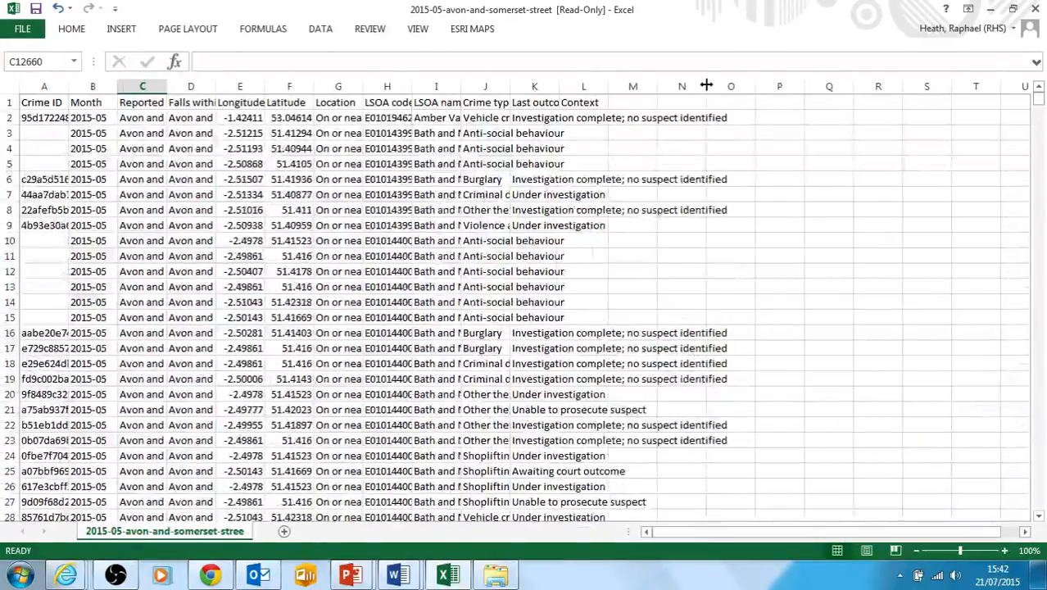
click(23, 29)
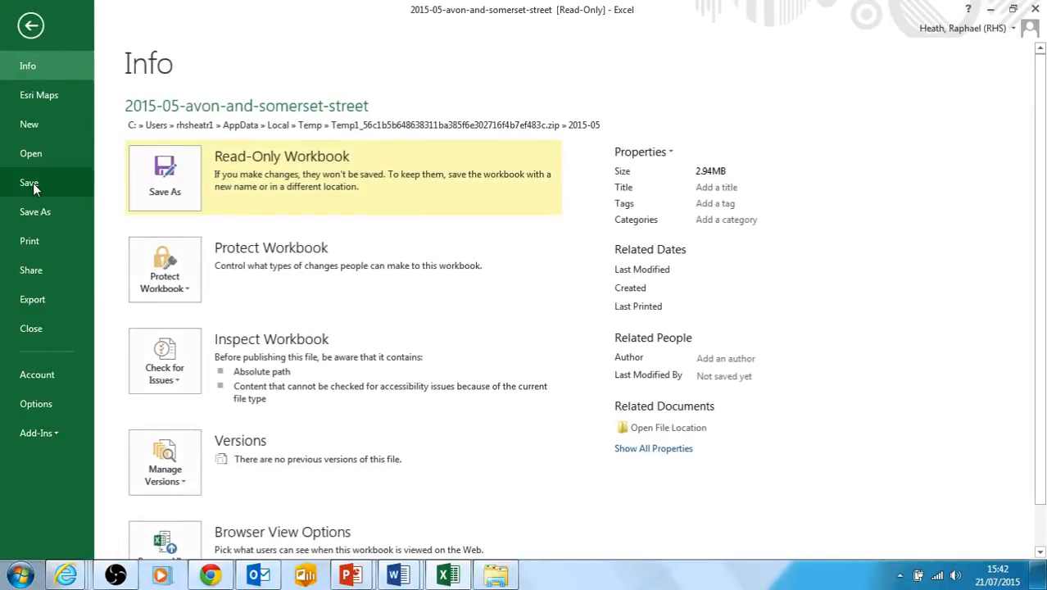
click(33, 211)
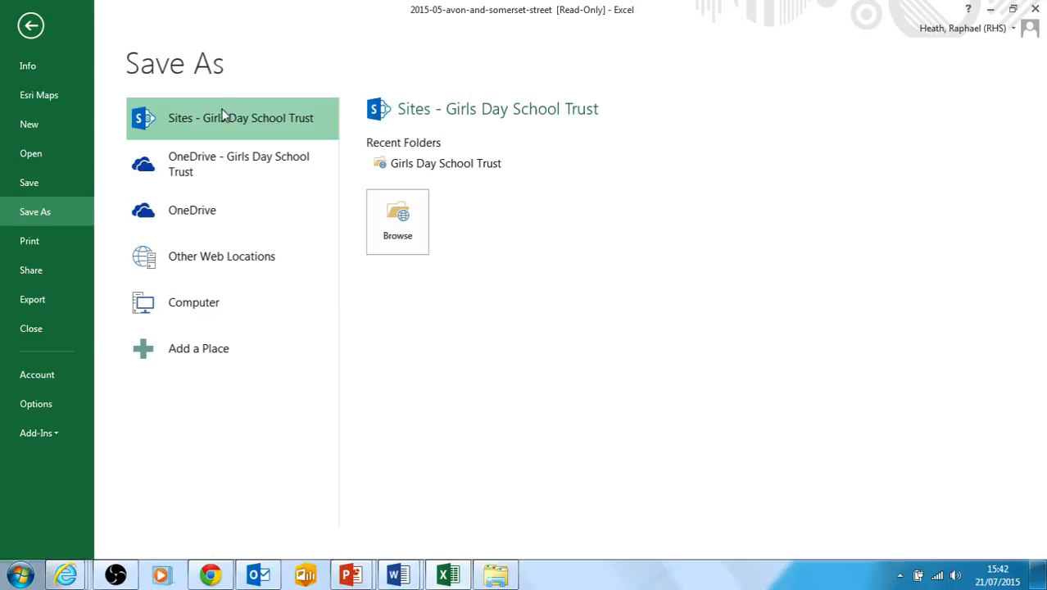
click(197, 307)
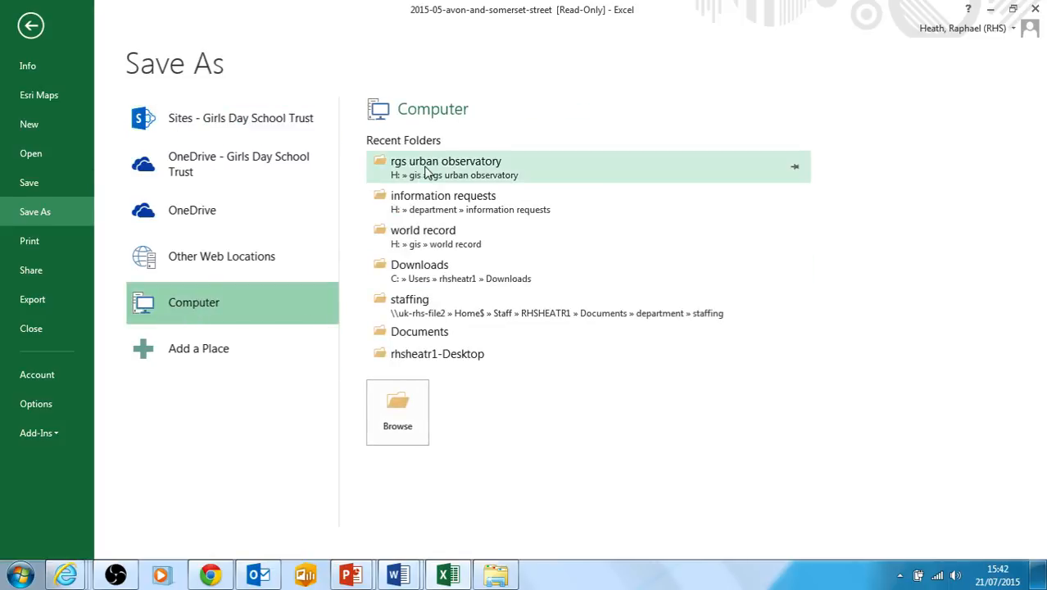
click(402, 422)
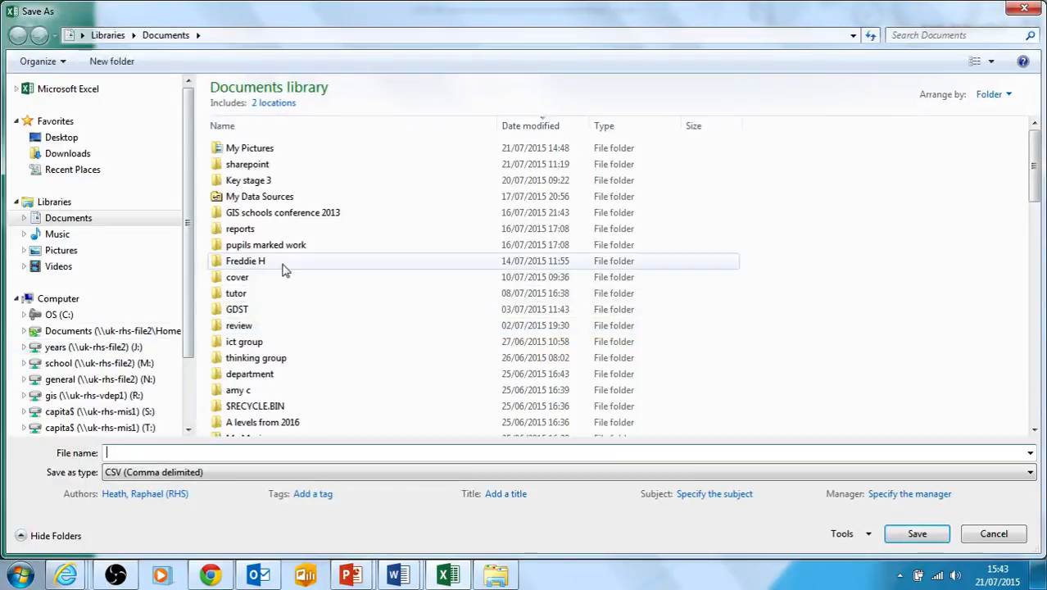
Step: Choose the RGS example crime data folder inside gis > crime data as the save location
click(251, 311)
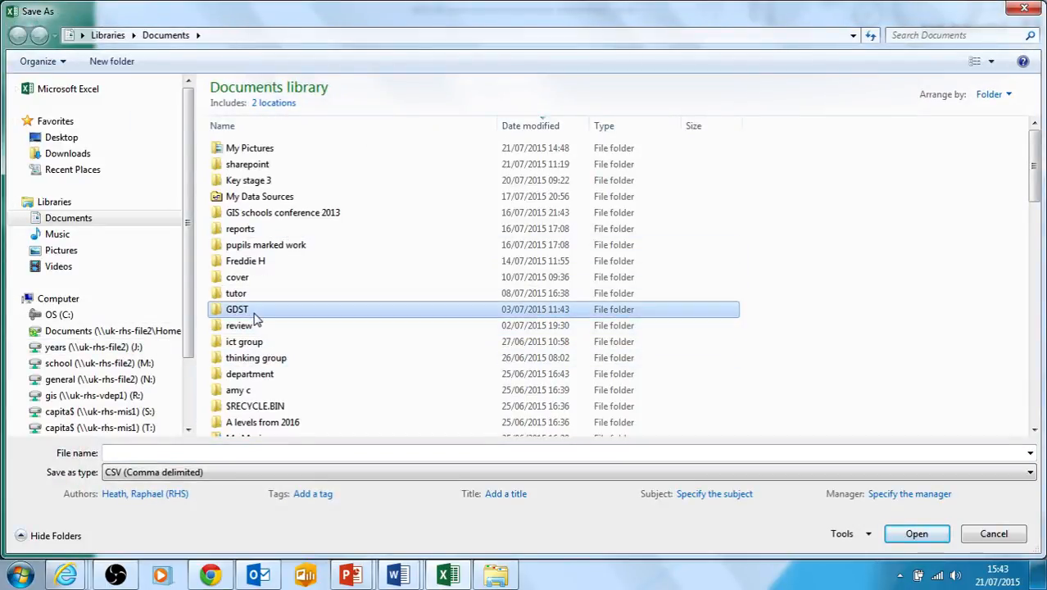
key(g)
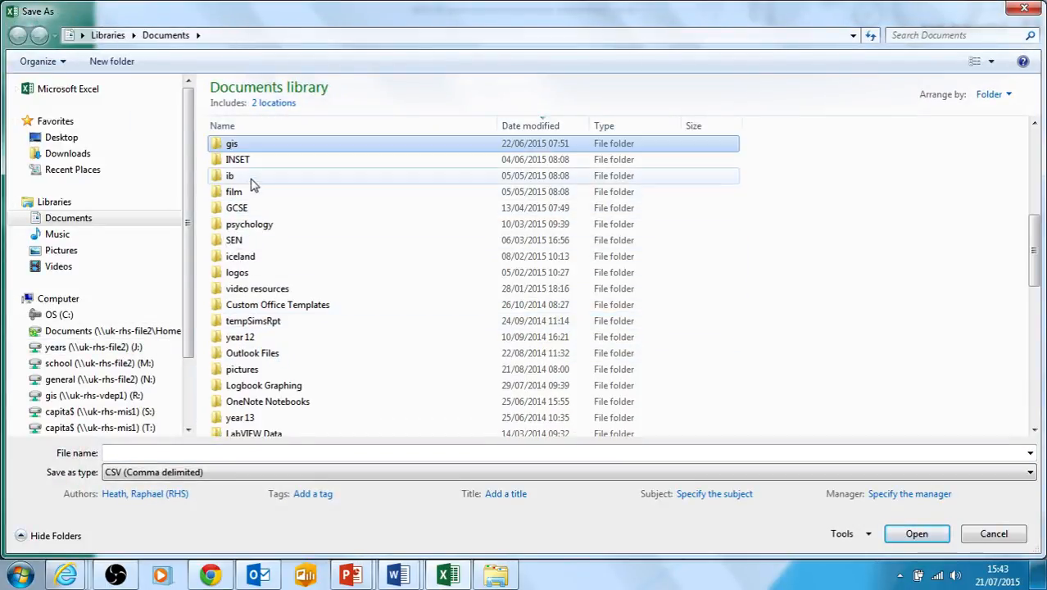
double_click(242, 148)
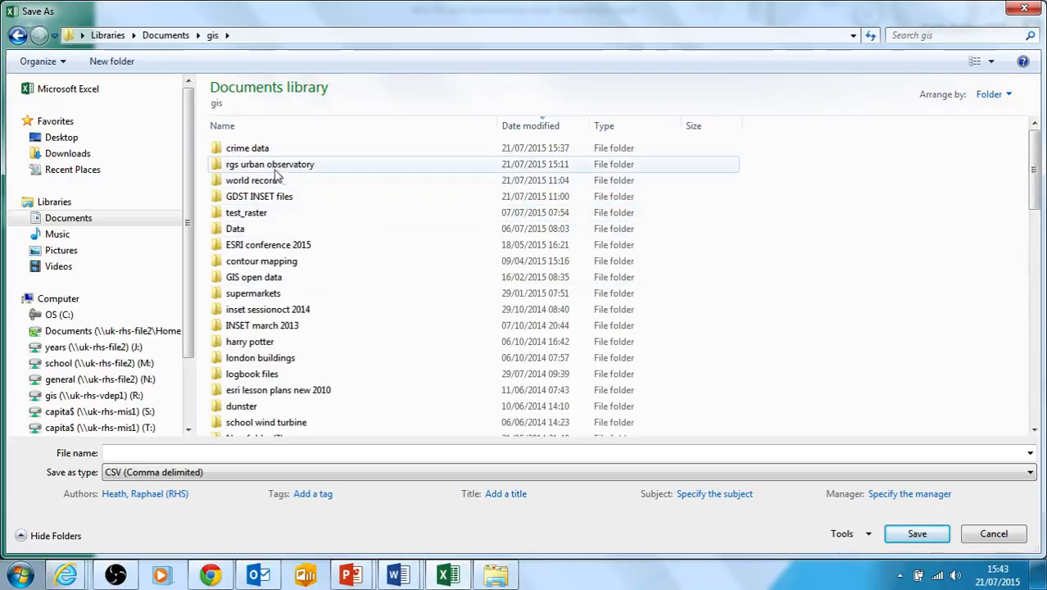
click(248, 155)
double_click(248, 151)
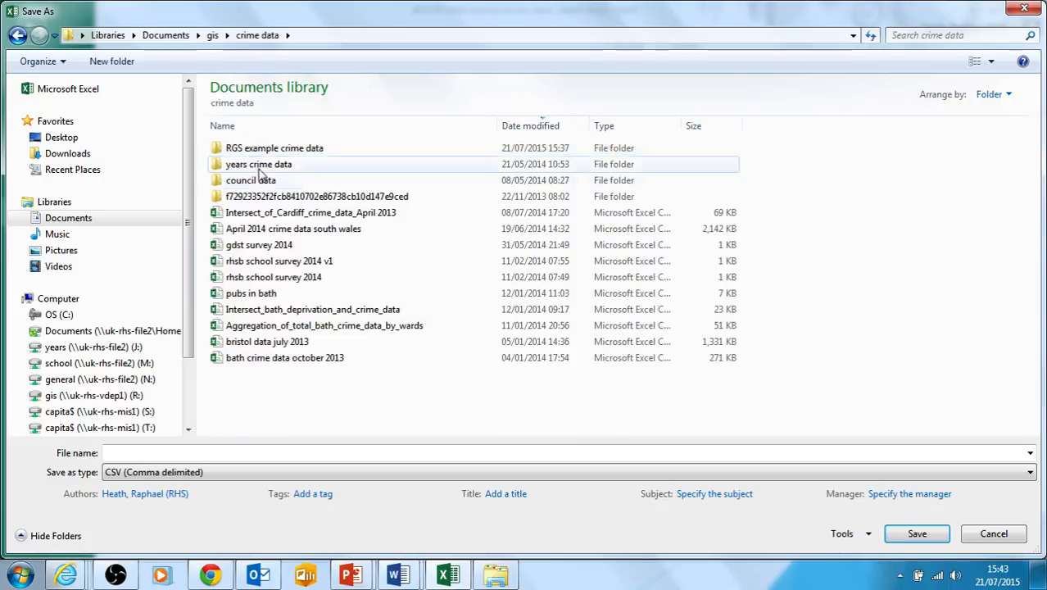
double_click(253, 154)
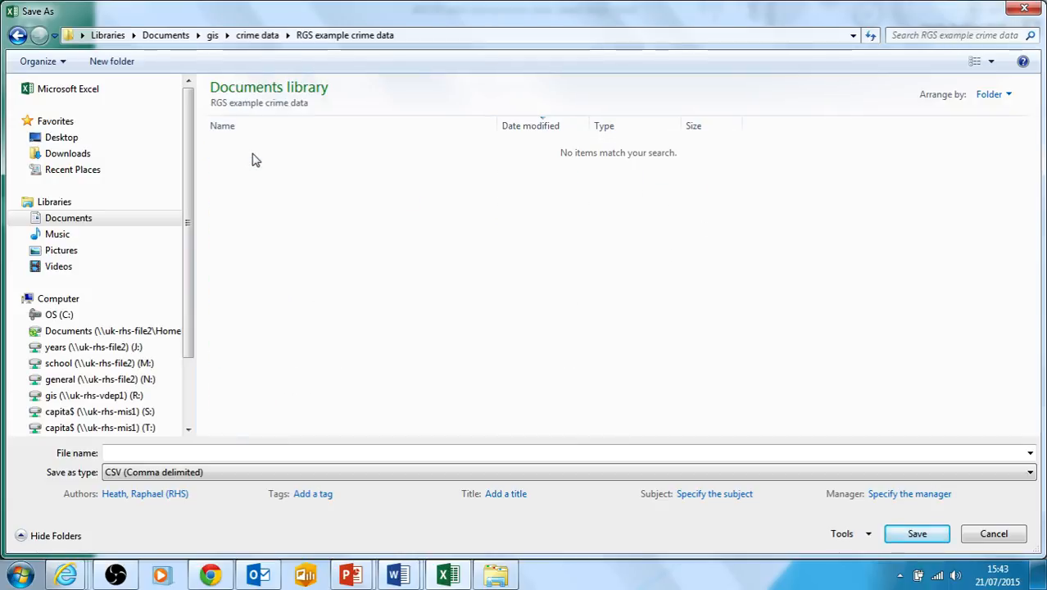
Step: Save the file as "may 2015 Avon crime data" in CSV (Comma delimited) format, agreeing to keep that format
click(162, 454)
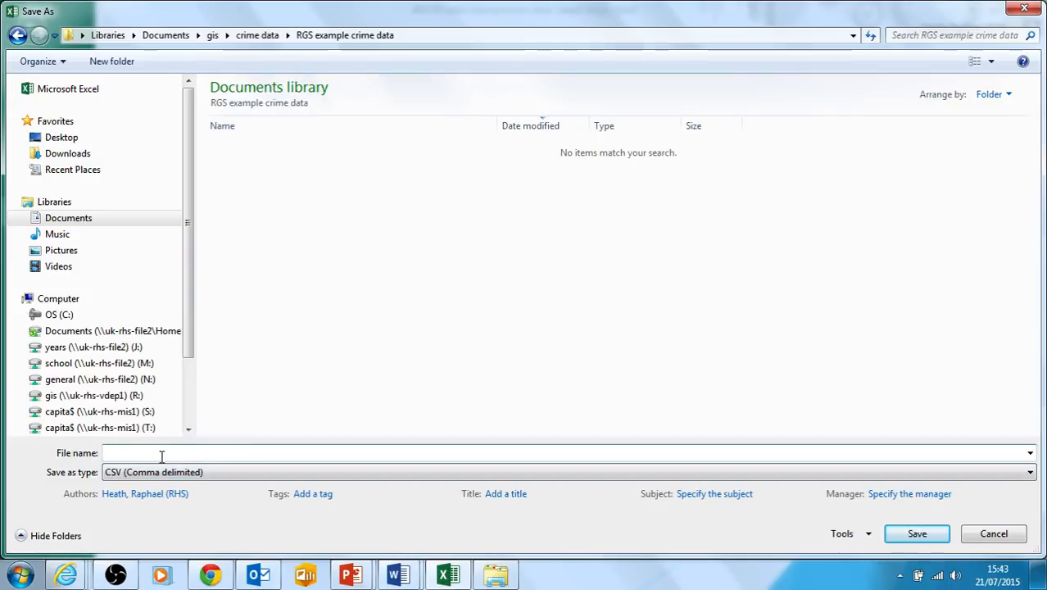
text(may 2015 Avon crime data)
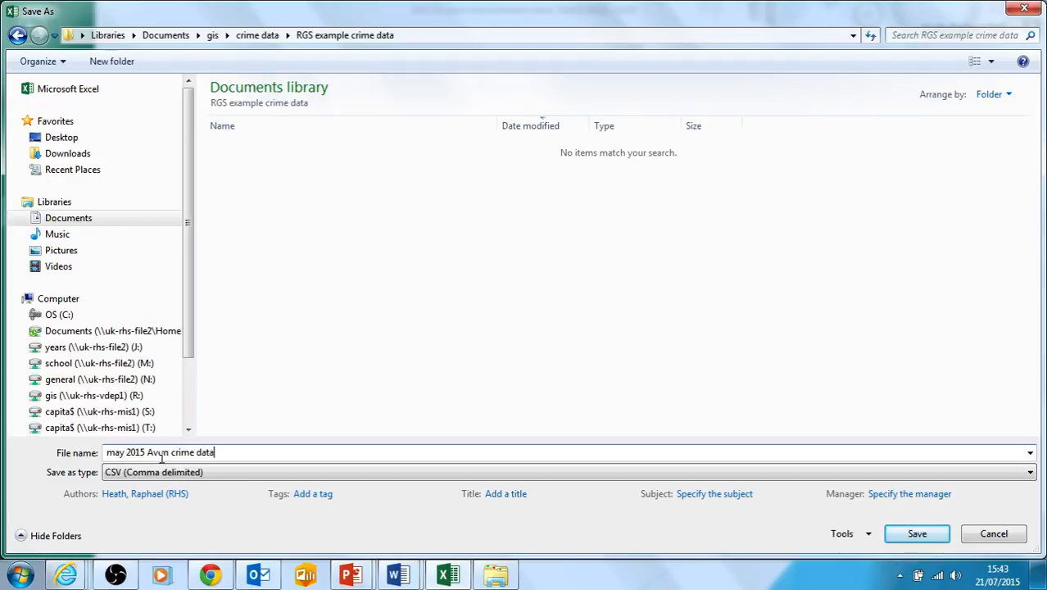
key(Return)
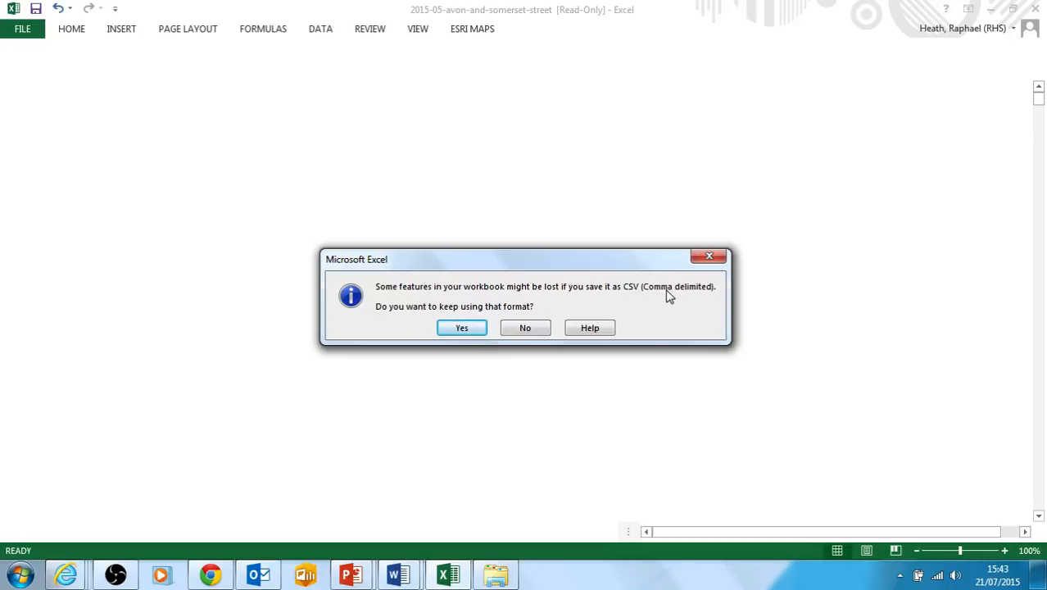
click(476, 326)
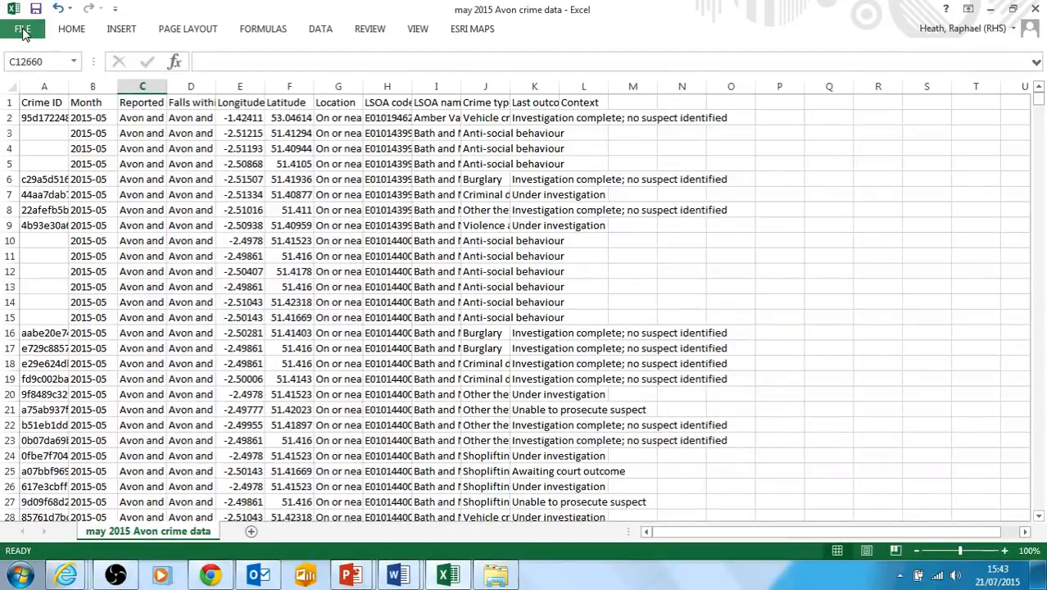
Step: Try to save the file again as CSV (Comma delimited) in the same folder, declining to replace the existing file
click(23, 30)
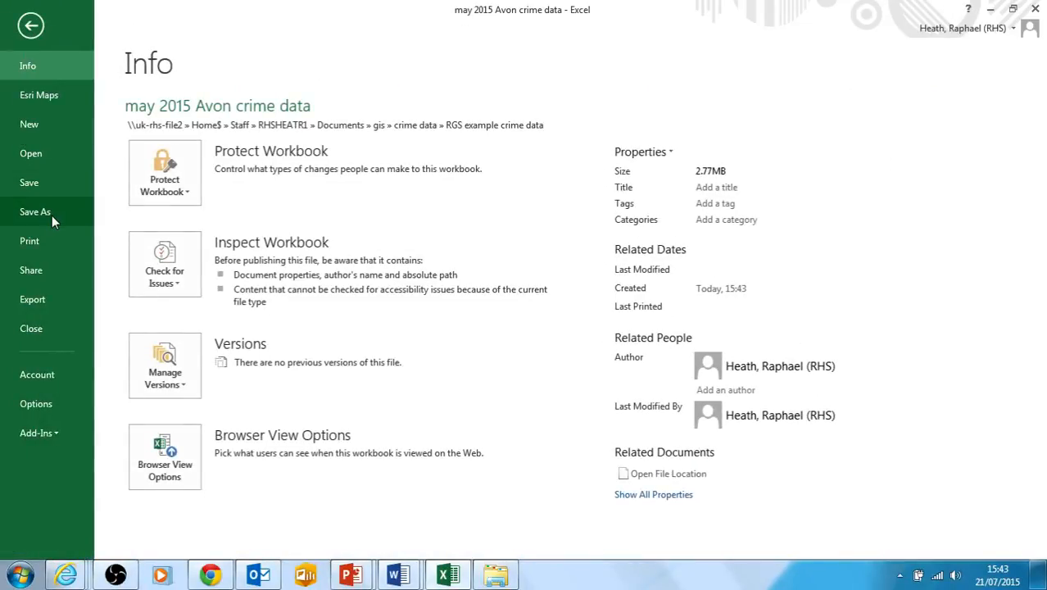
click(52, 216)
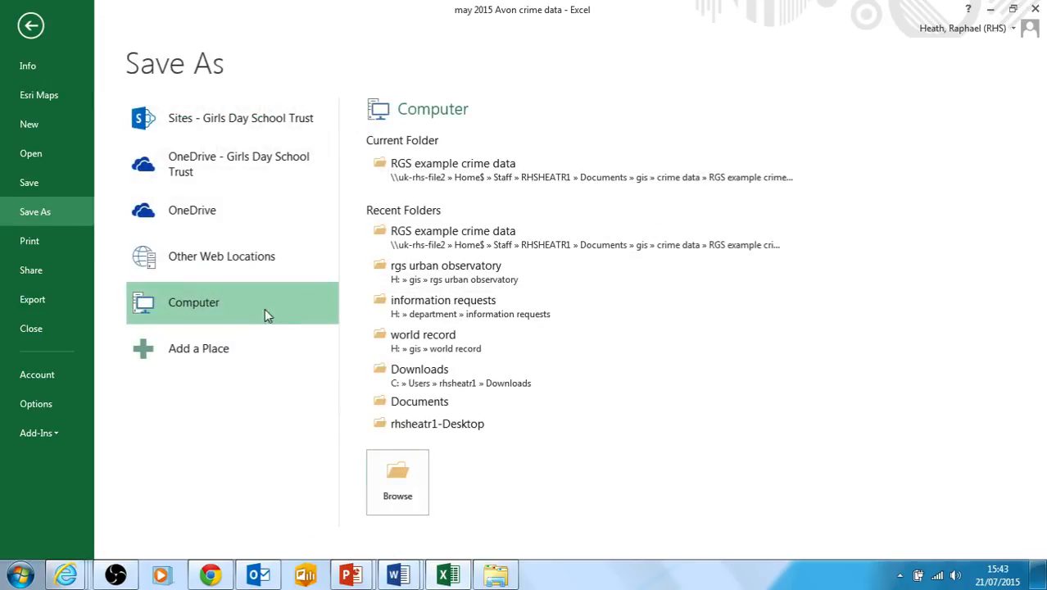
click(420, 178)
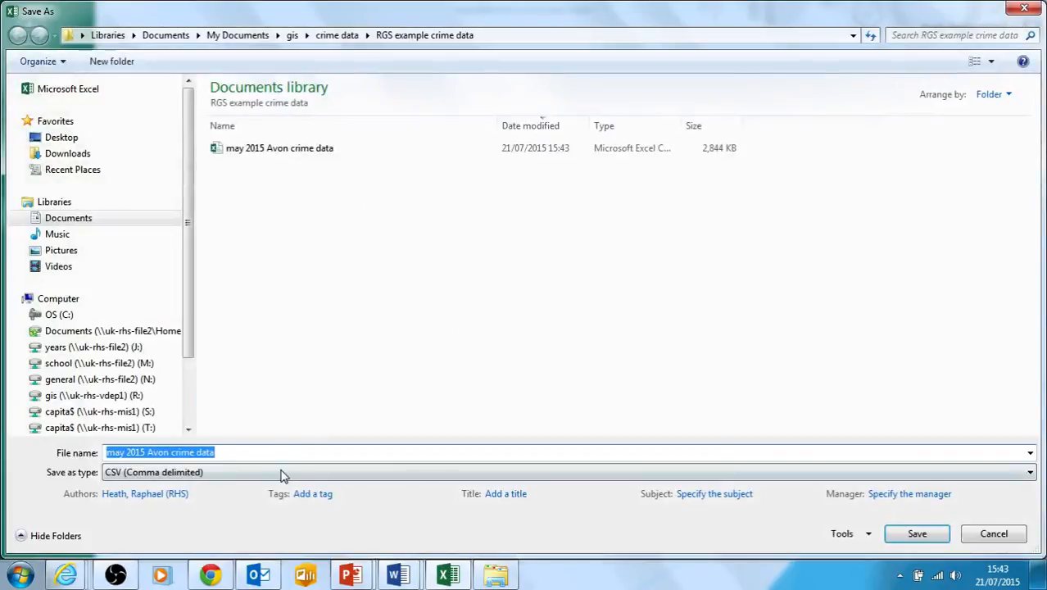
click(283, 474)
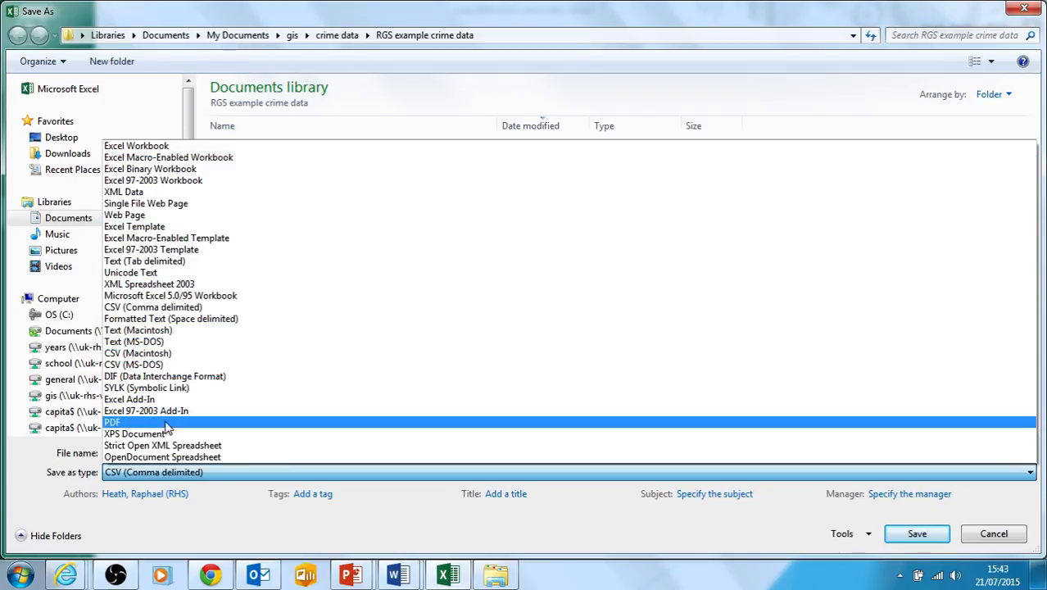
click(149, 312)
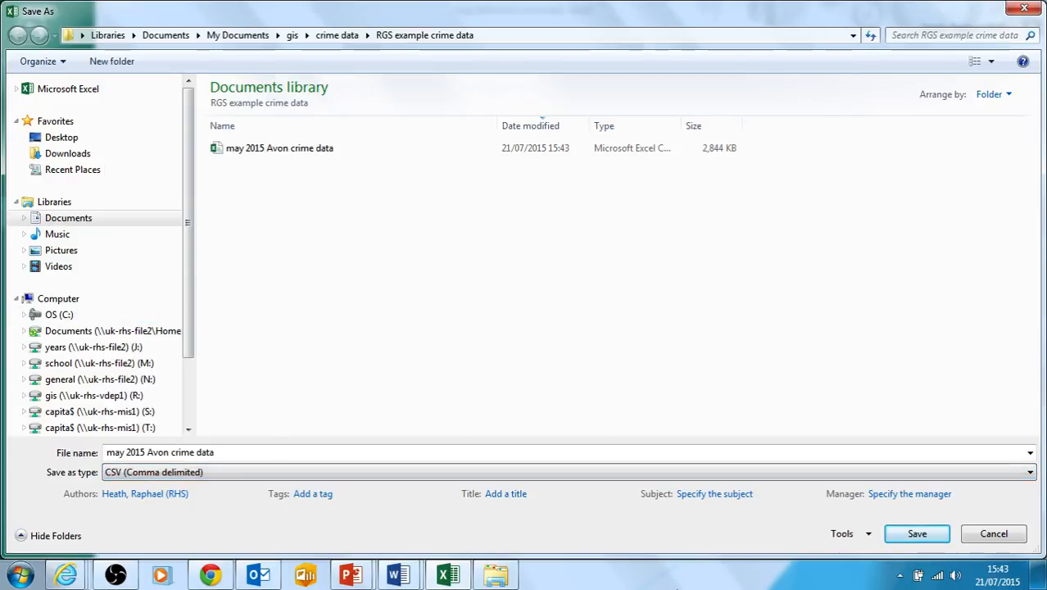
click(919, 533)
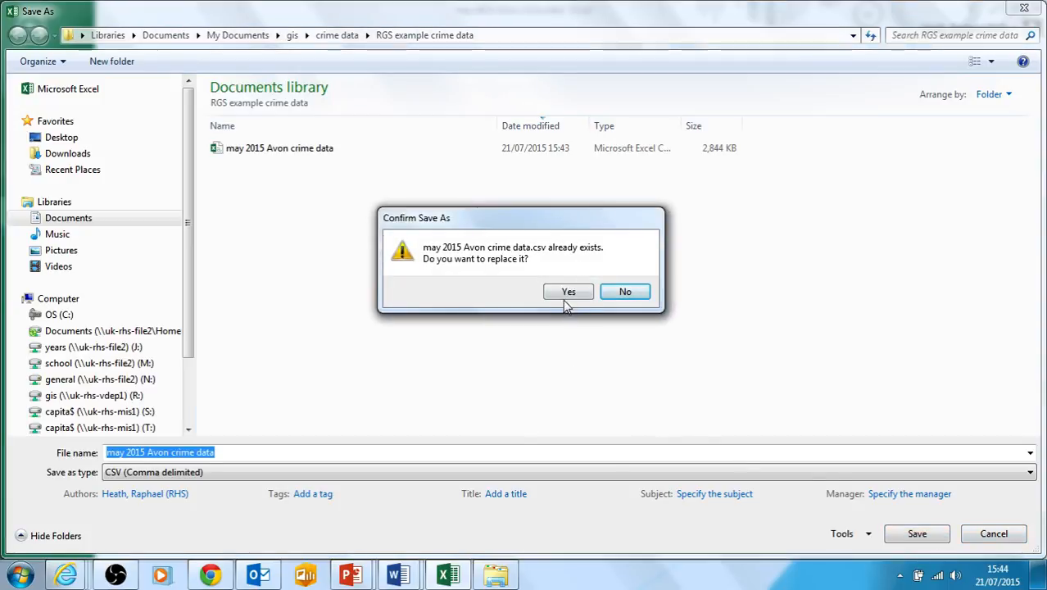
click(641, 291)
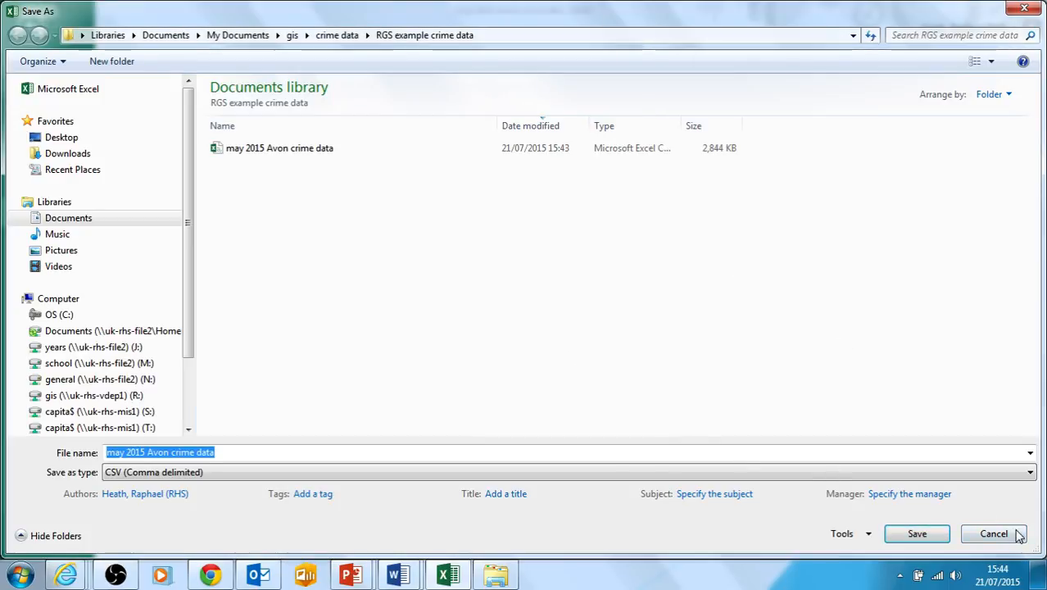
click(1019, 535)
click(25, 25)
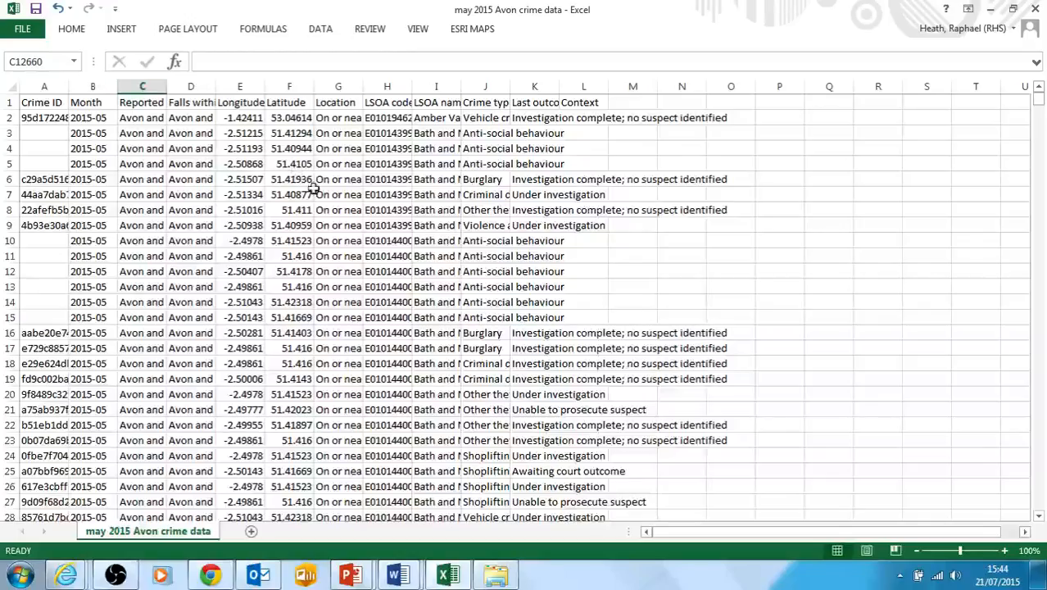
Step: Switch to File Explorer and open the Avon and Somerset street CSV from the 2015-04 folder
click(491, 579)
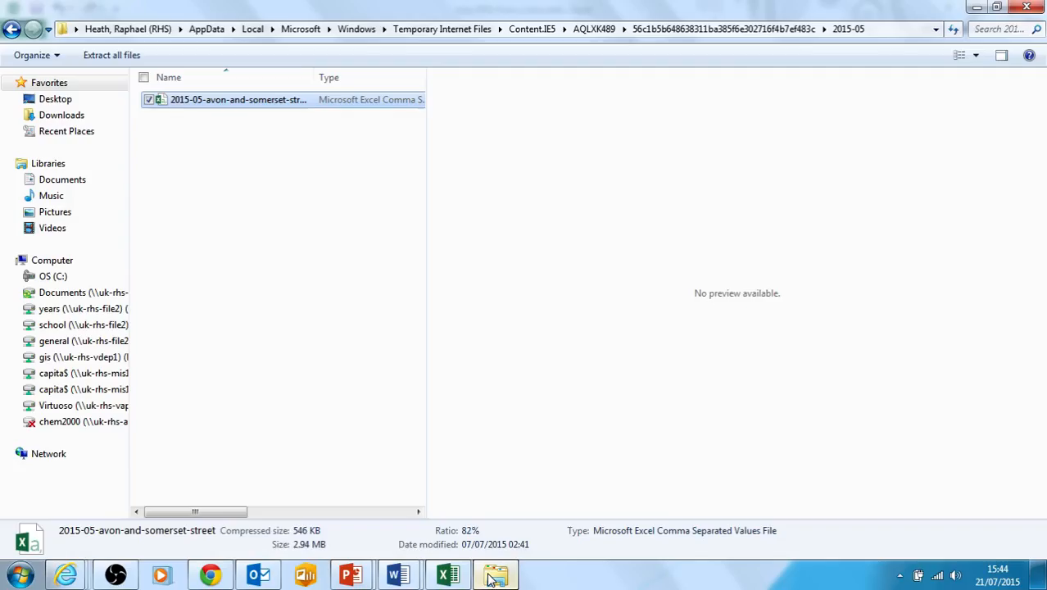
click(11, 28)
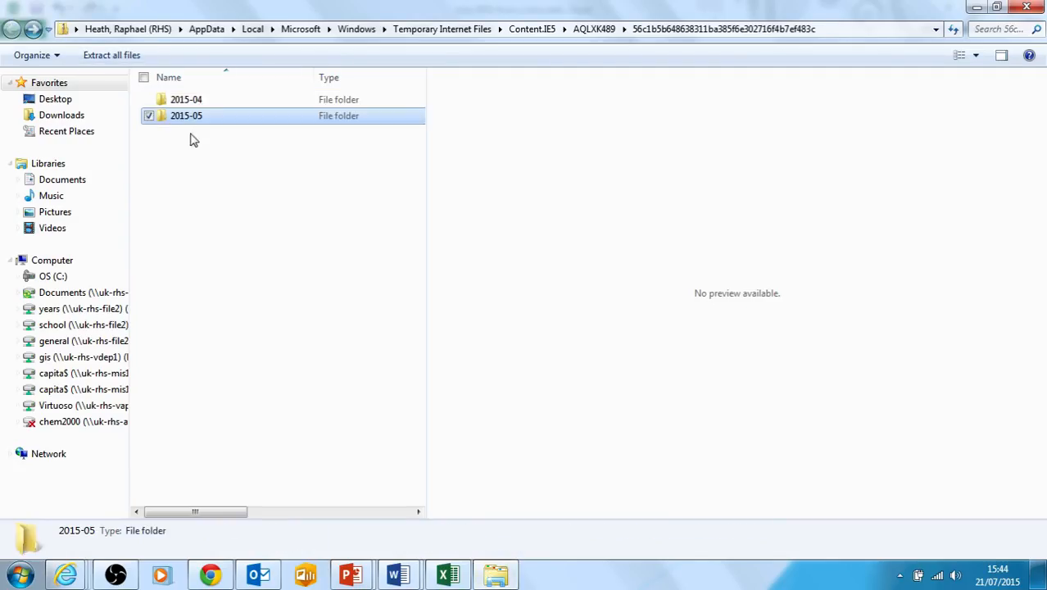
double_click(189, 100)
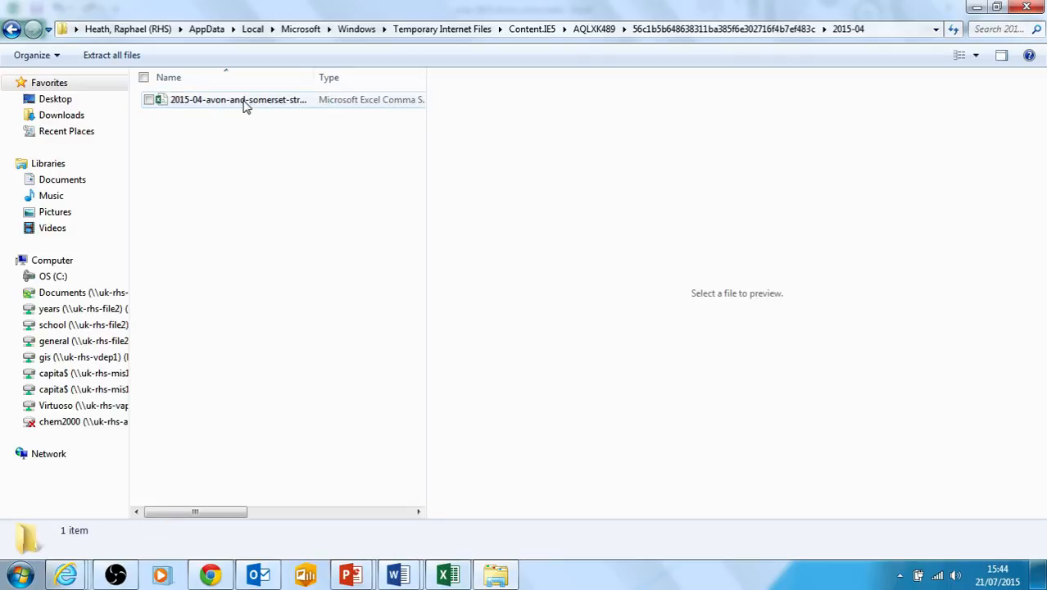
double_click(244, 102)
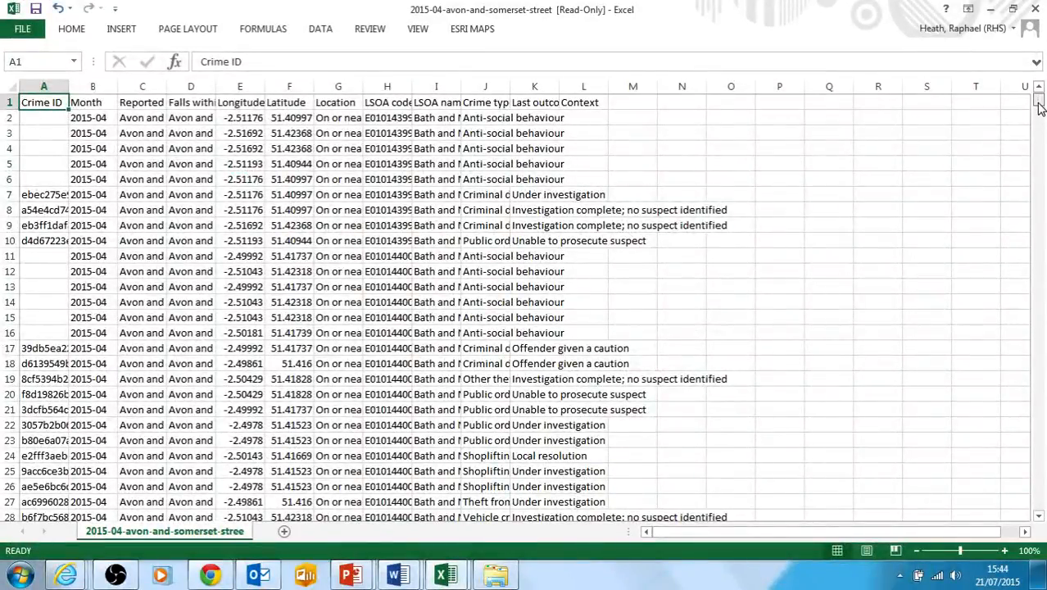
Step: Inspect the No Location records near the end of the April data and return to the first rows
drag(1040, 109, 1039, 479)
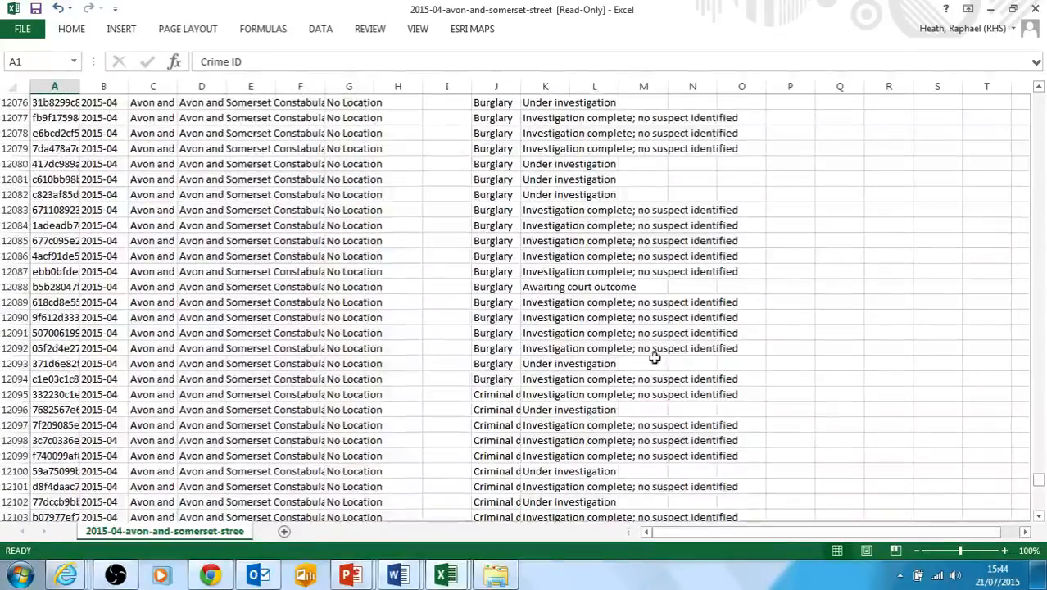
click(344, 238)
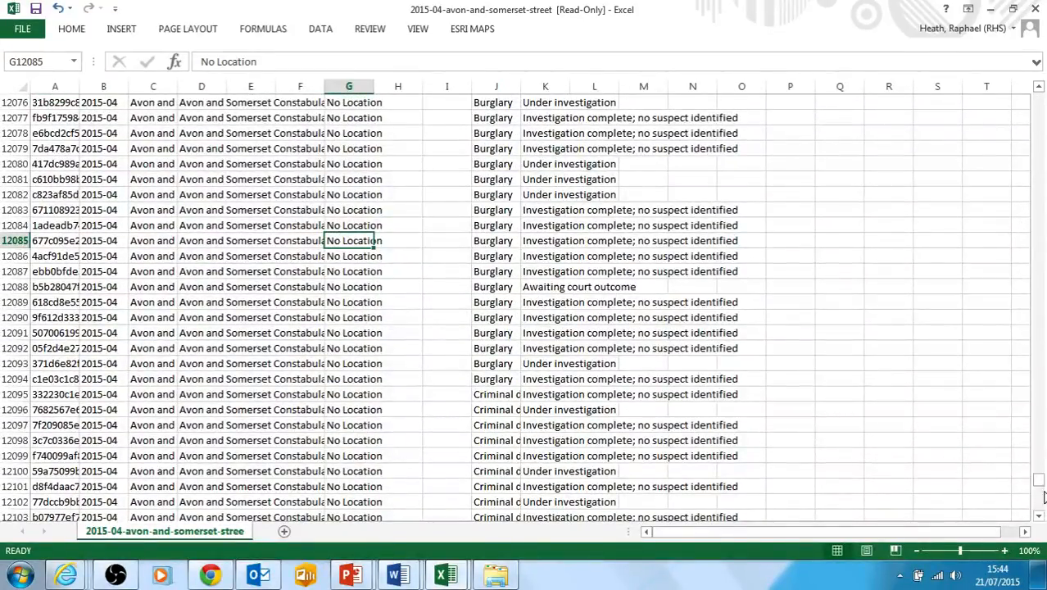
drag(1043, 484, 1039, 363)
drag(1046, 281, 1046, 59)
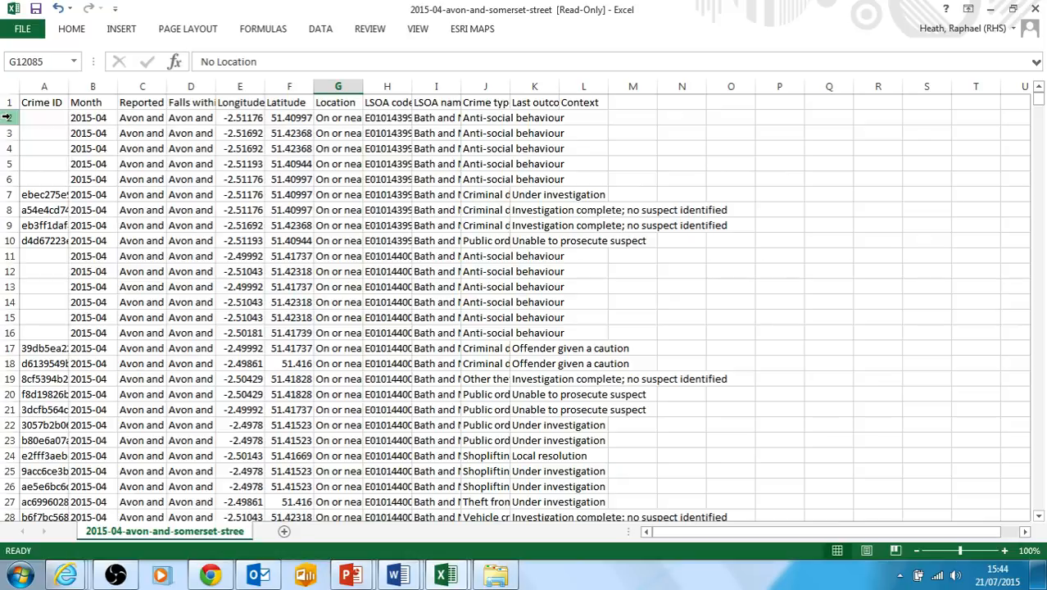
Step: Copy the April records in range A2:O74 of the 2015-04 sheet, leaving out the header row
drag(10, 118, 158, 396)
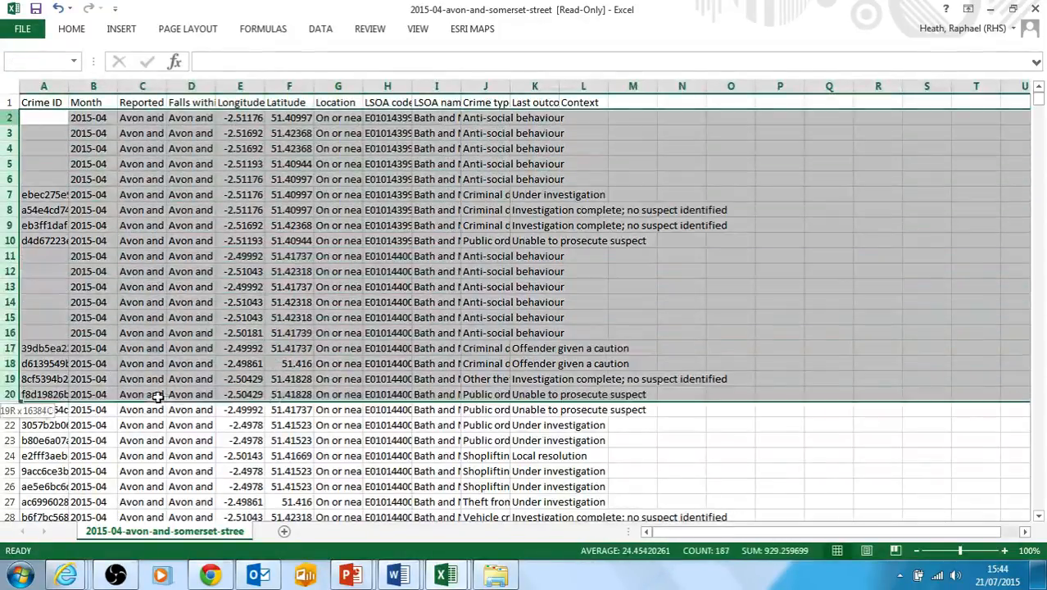
click(139, 333)
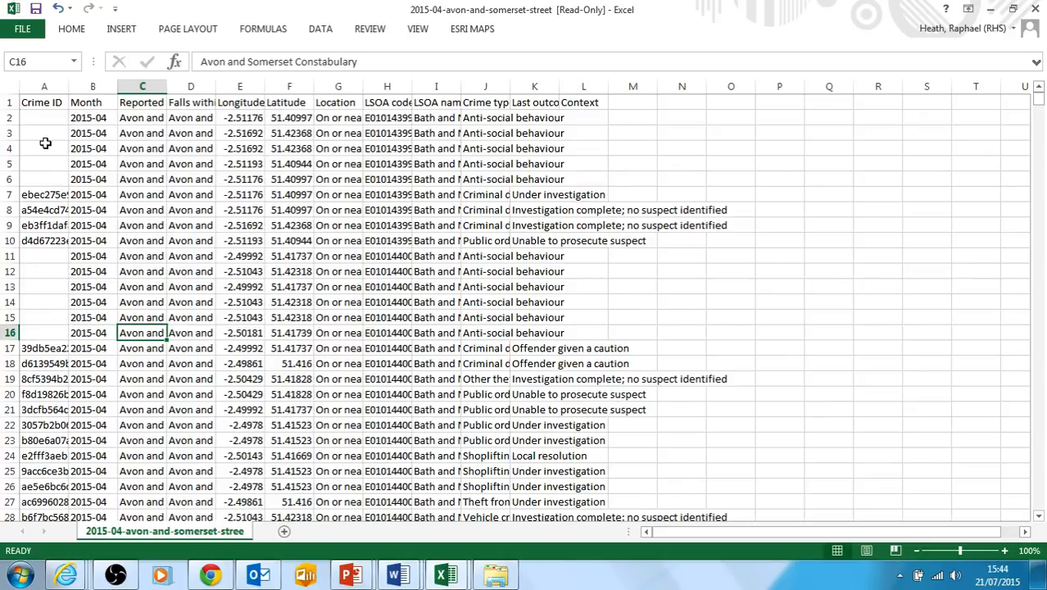
drag(33, 117, 731, 501)
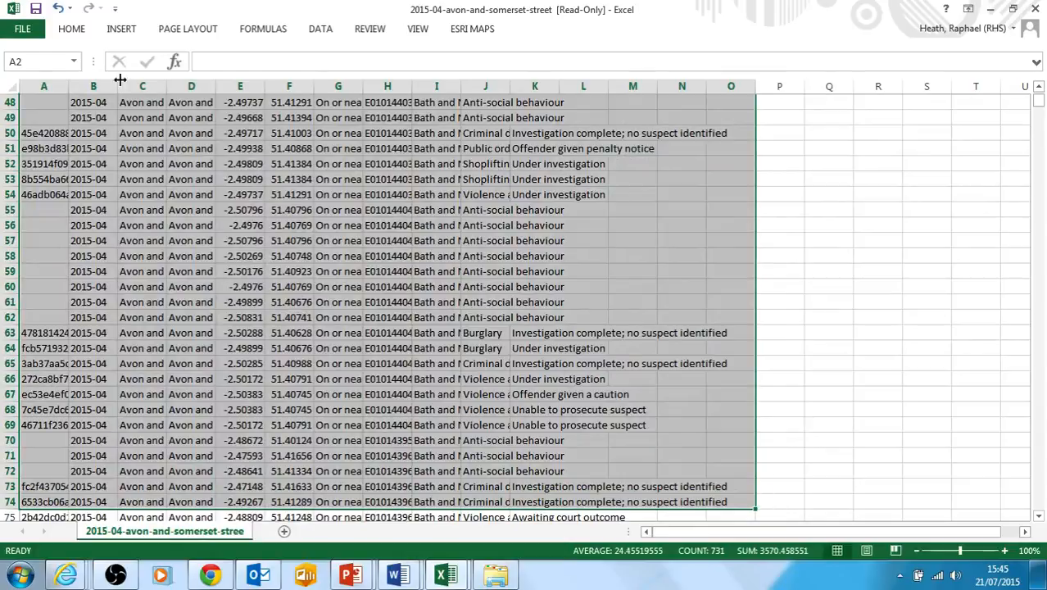
scroll(236, 256, up, 15)
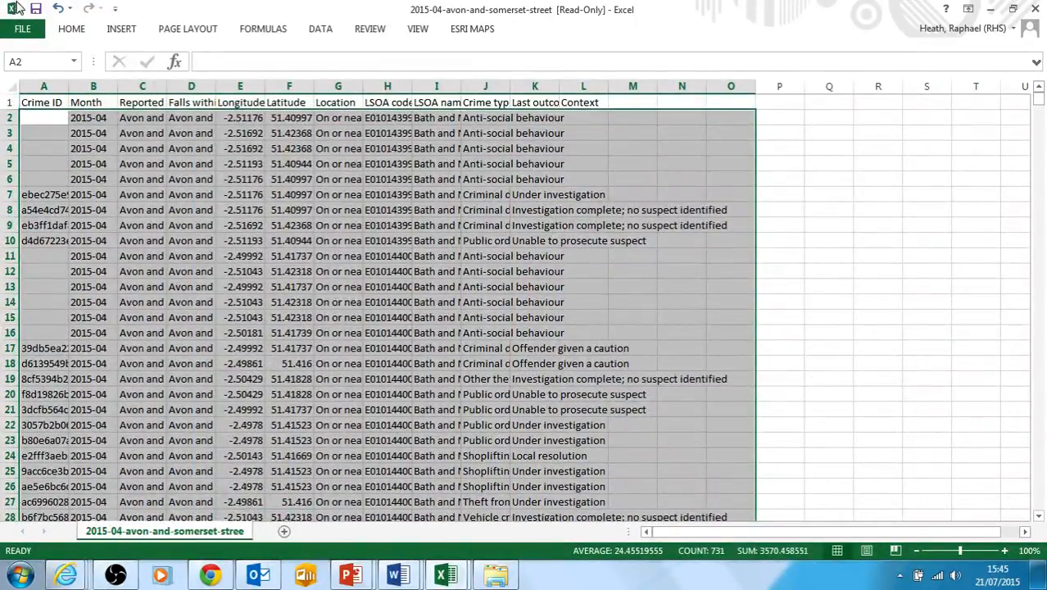
click(71, 29)
click(61, 67)
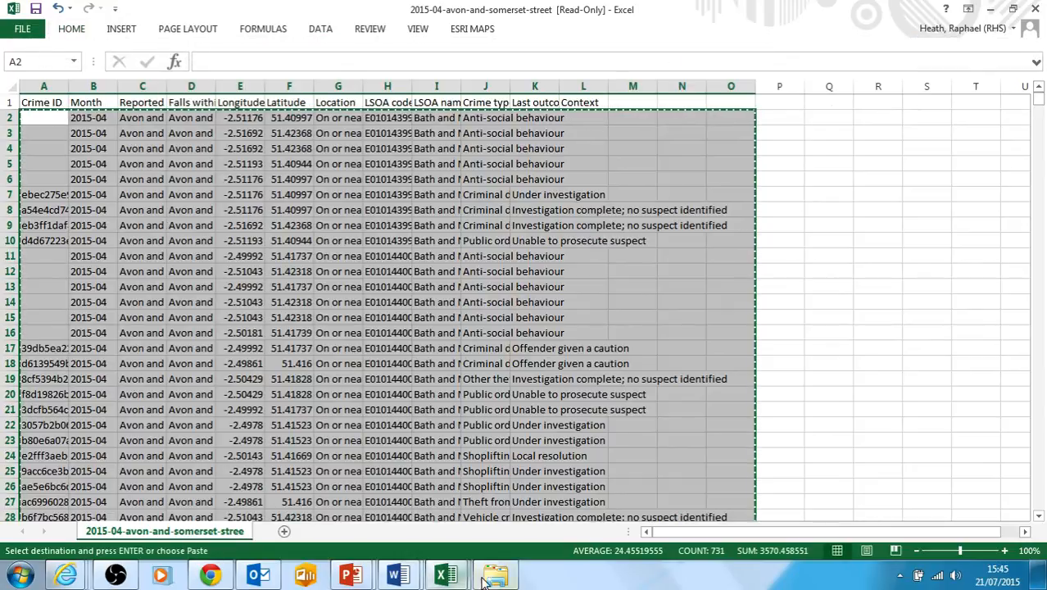
Step: Switch to the May 2015 workbook and paste the copied April records below its last record, starting at cell A12658
click(445, 576)
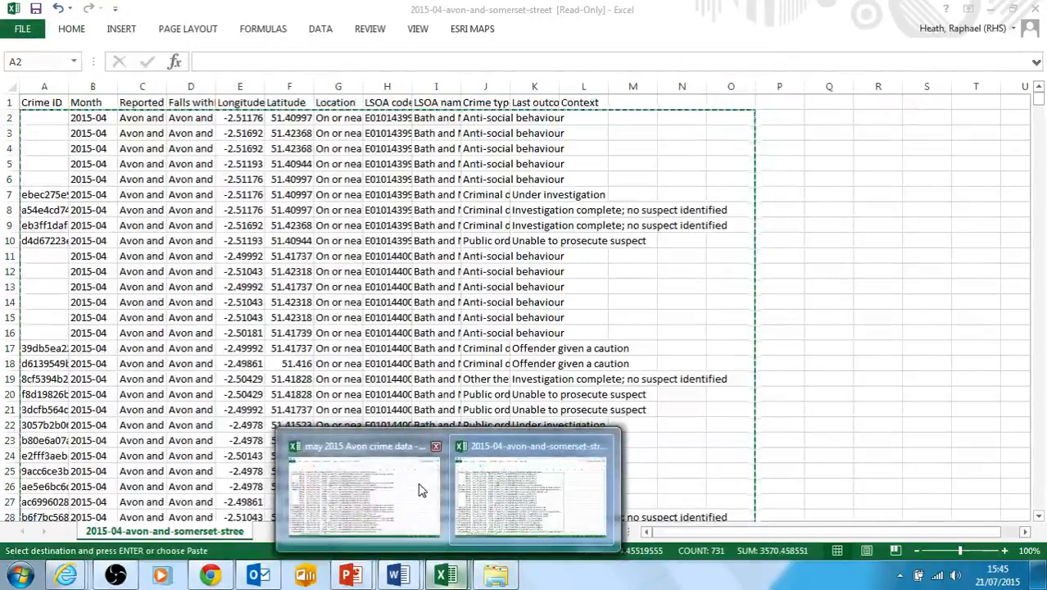
click(419, 490)
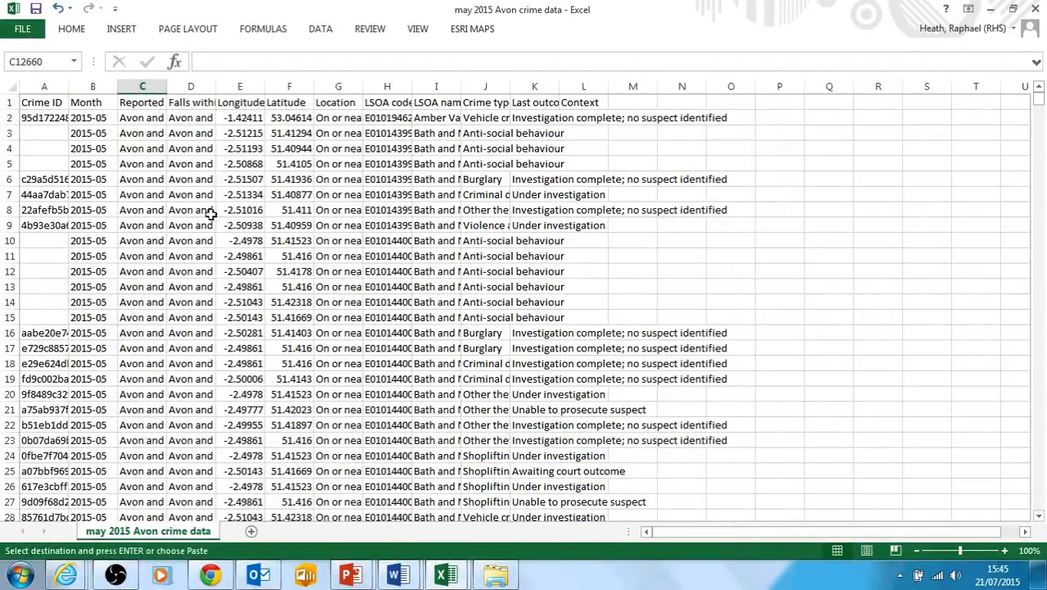
drag(1043, 106, 1037, 492)
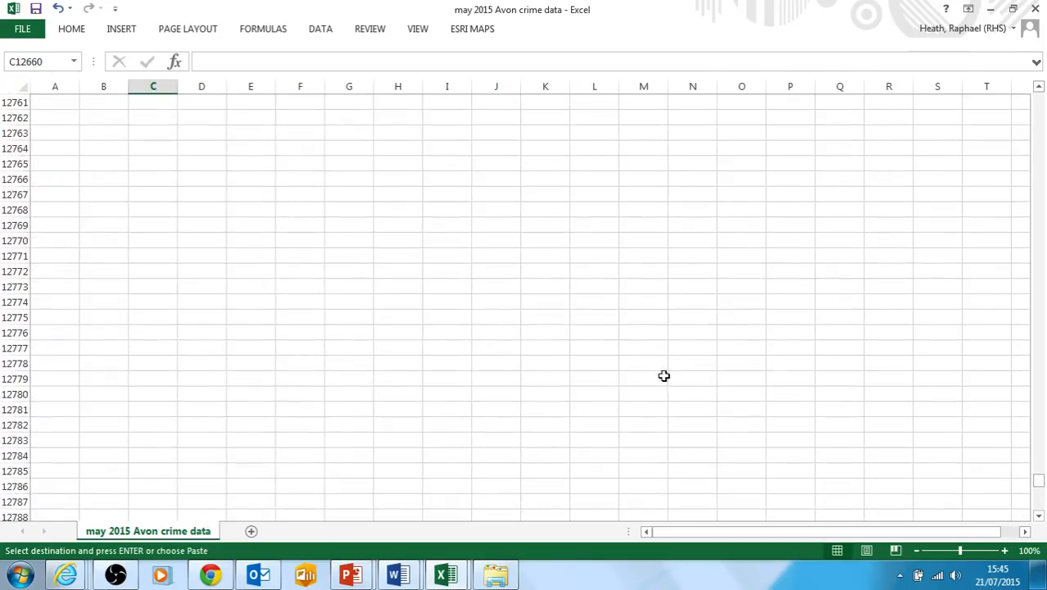
scroll(372, 351, up, 20)
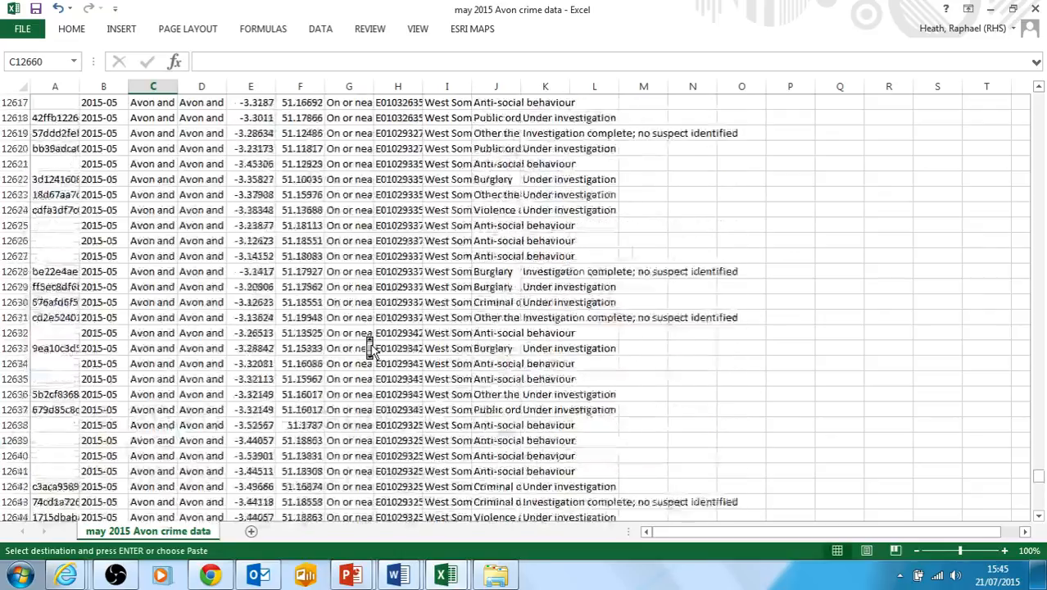
scroll(370, 348, down, 9)
scroll(369, 347, down, 1)
click(47, 271)
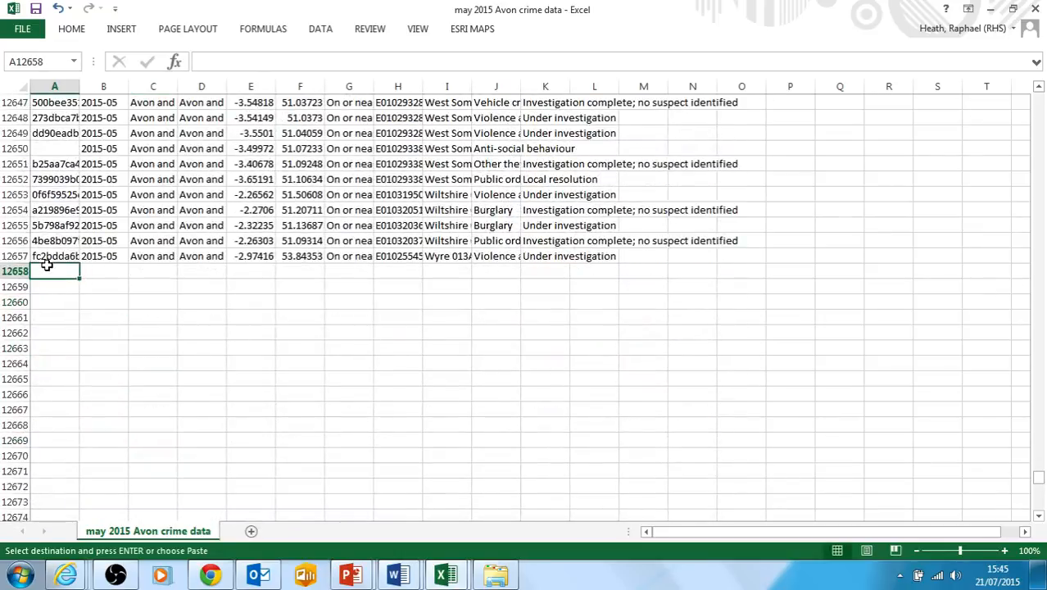
click(71, 29)
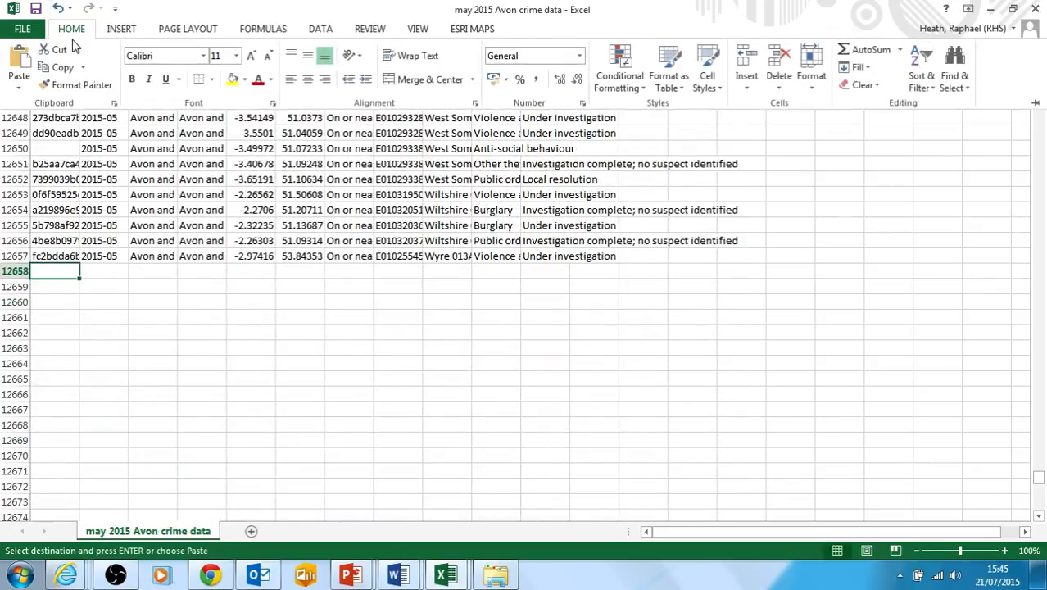
click(23, 64)
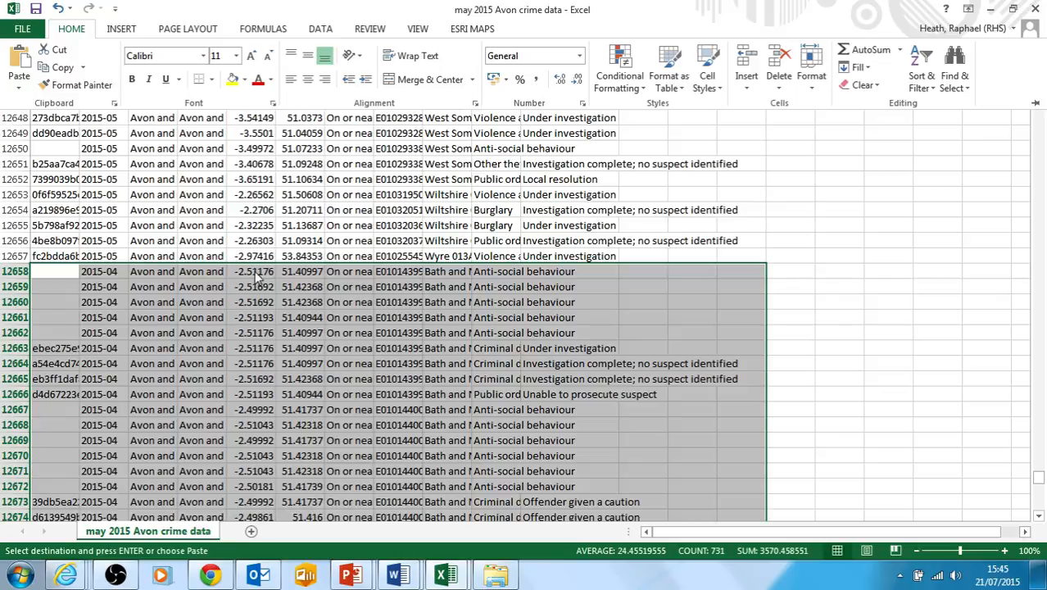
Step: Compare the Month values where the May rows meet the pasted April rows, and return to the first rows
click(110, 258)
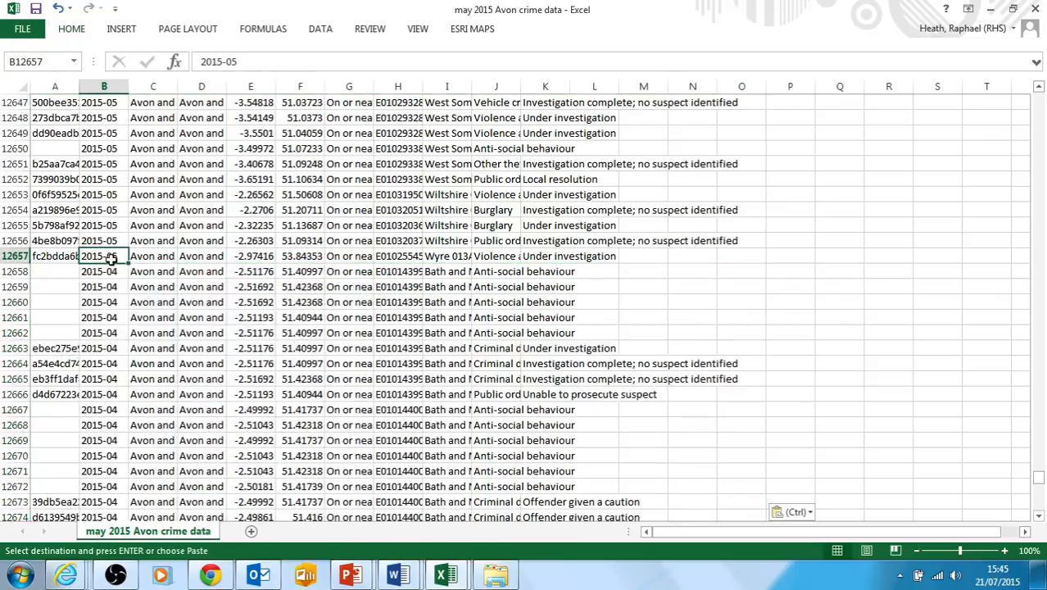
click(110, 274)
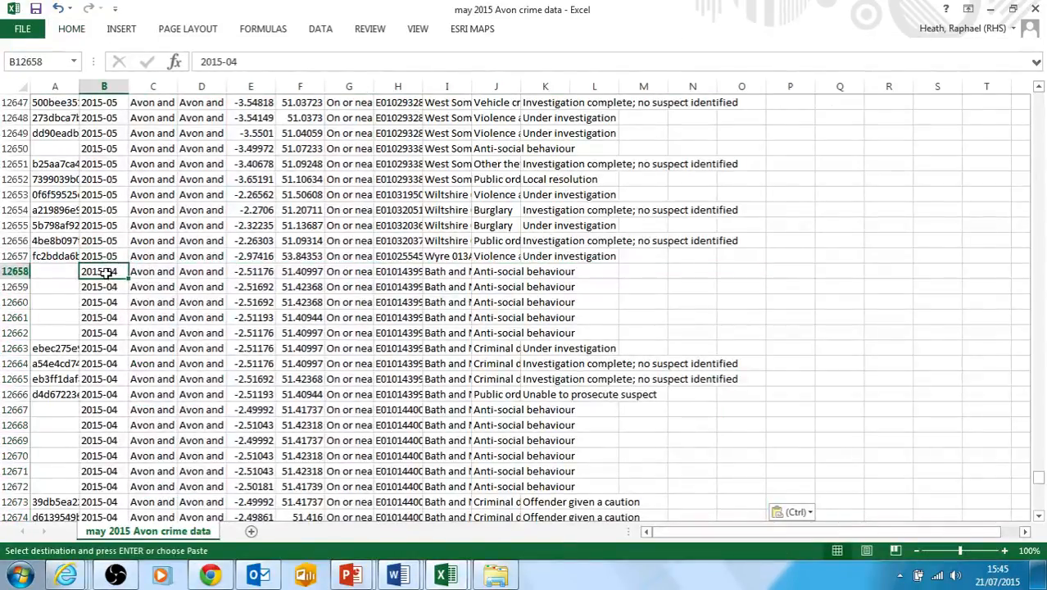
click(107, 257)
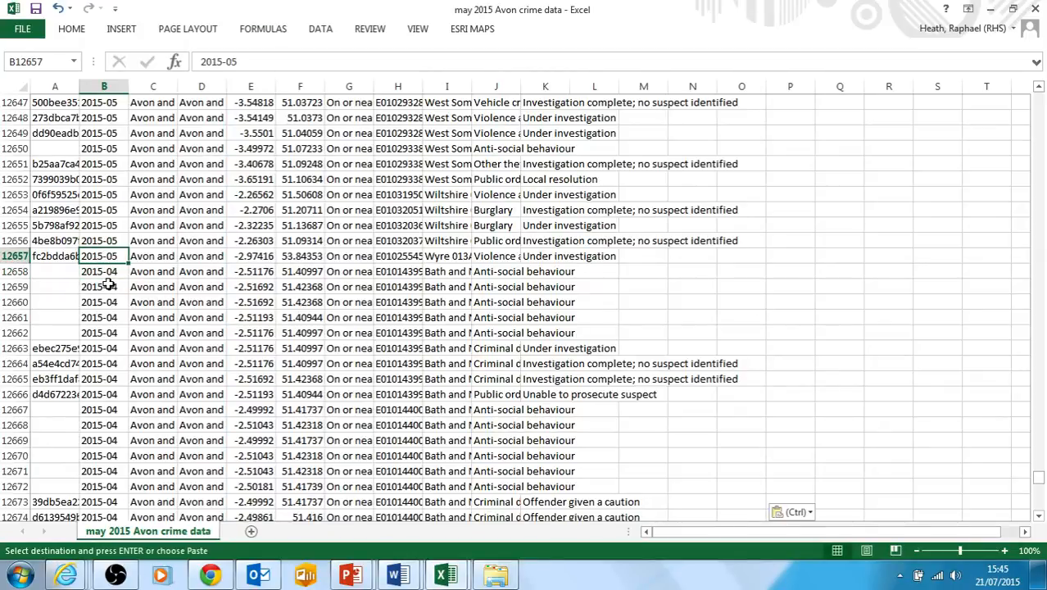
scroll(262, 340, up, 13)
scroll(262, 344, up, 20)
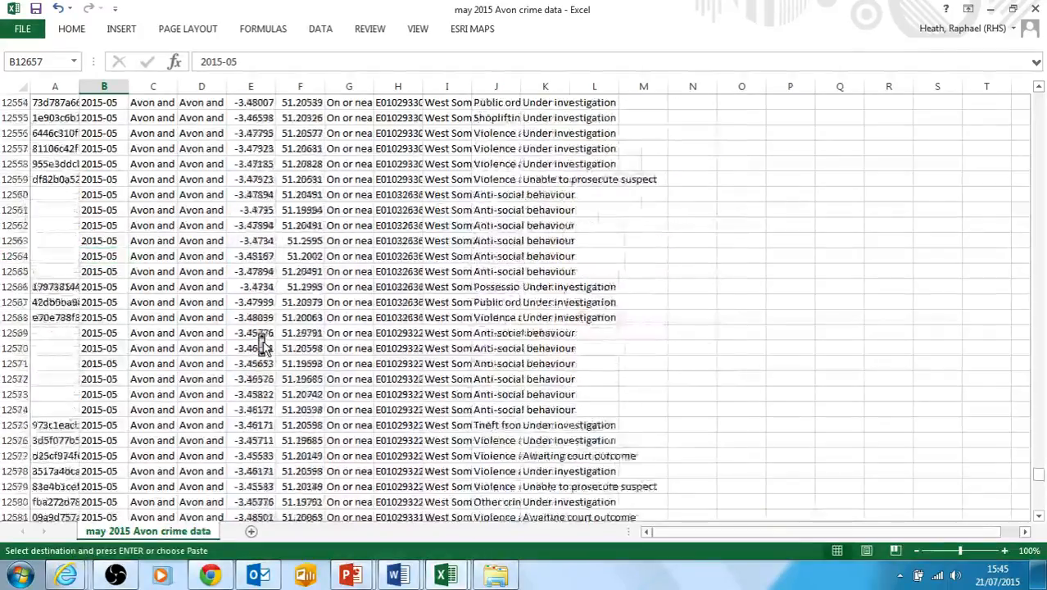
scroll(262, 344, up, 20)
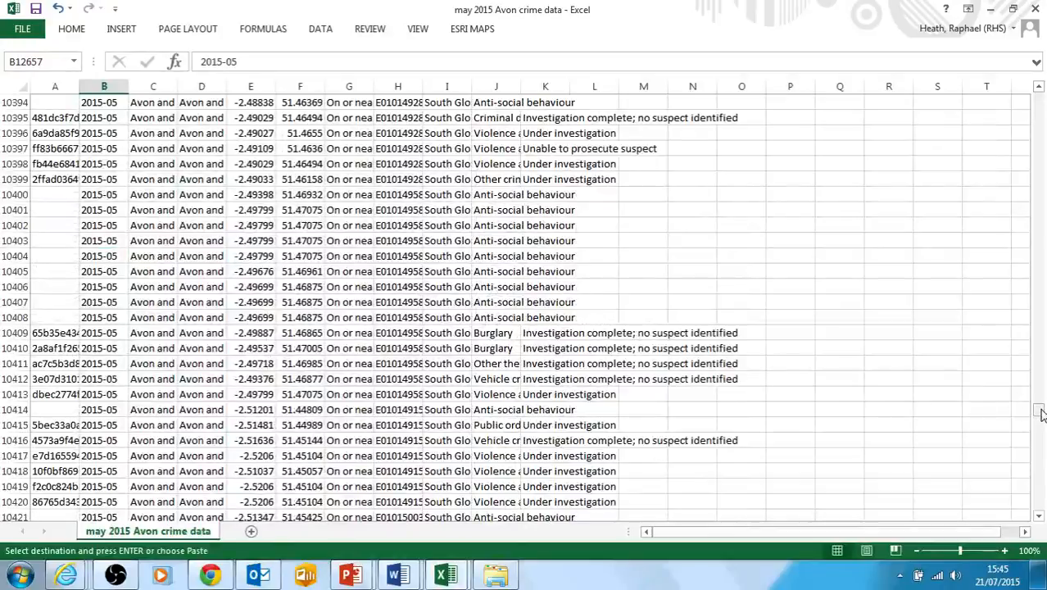
drag(1039, 410, 1045, 46)
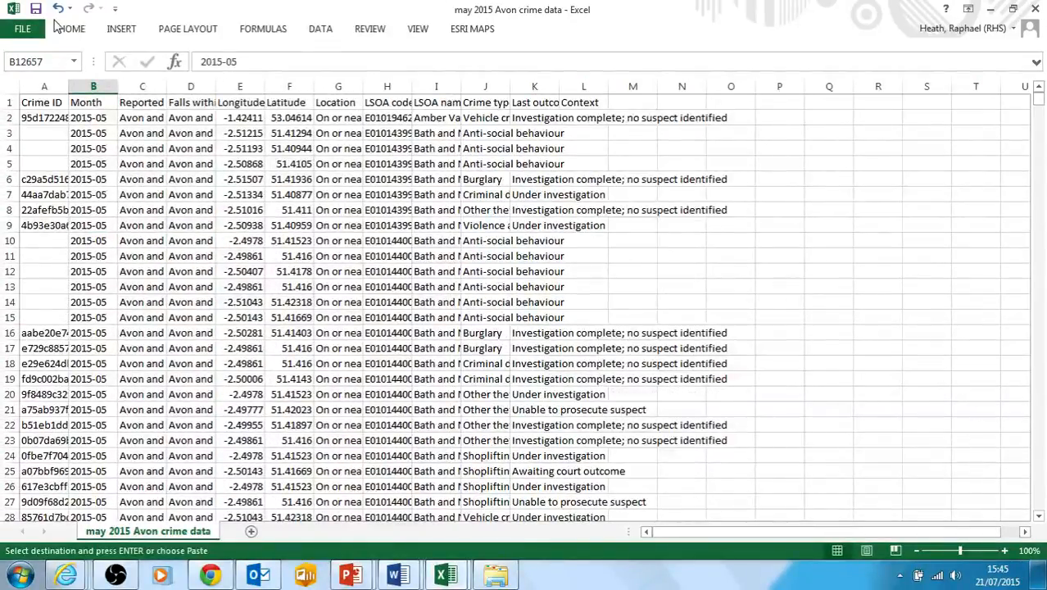
Step: Save the combined May and April workbook under its existing name, agreeing to keep the CSV (Comma delimited) format
click(23, 28)
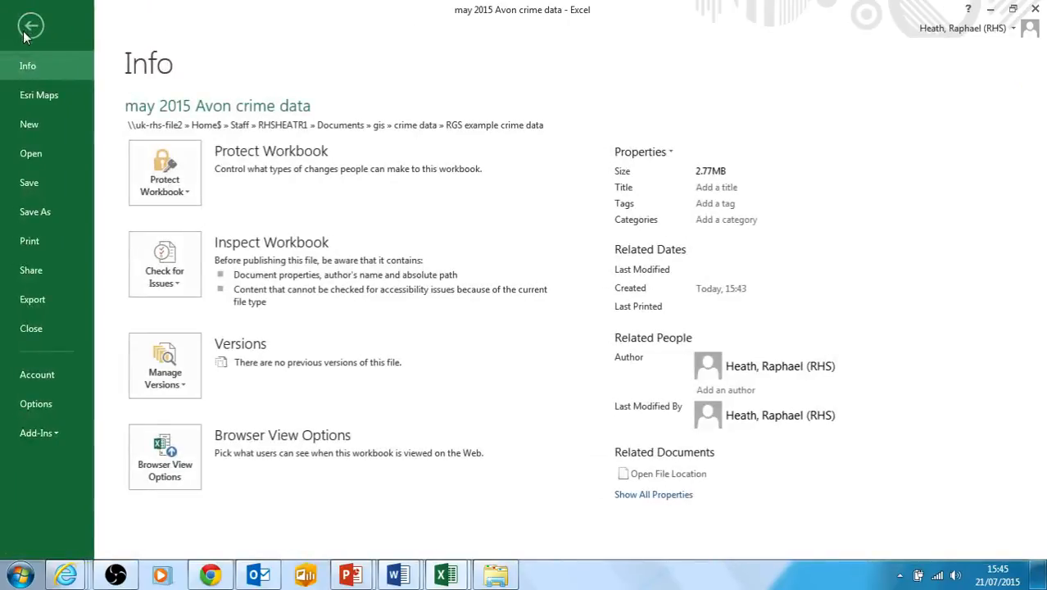
click(33, 187)
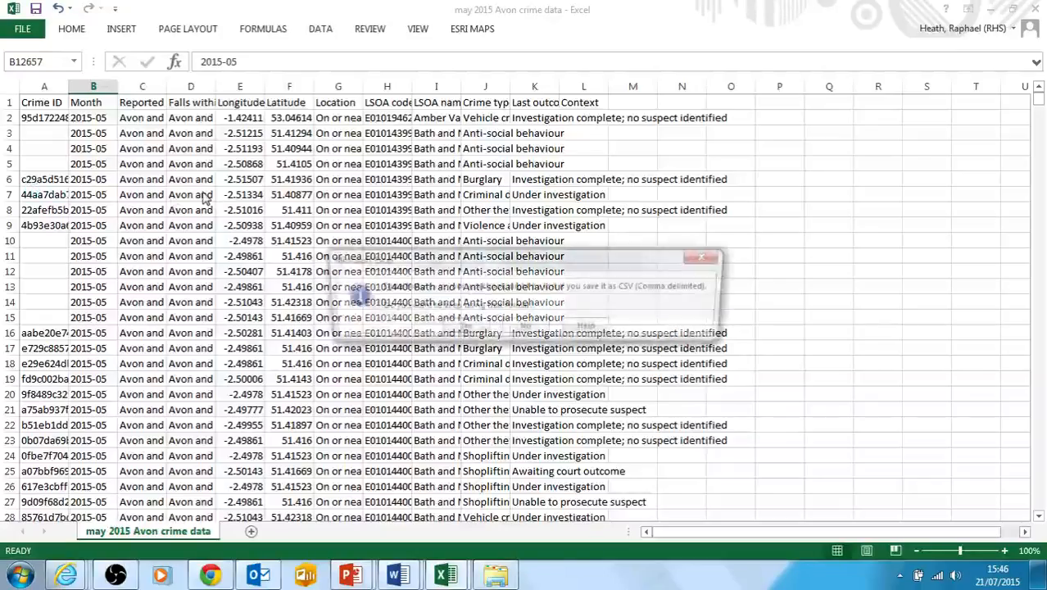
click(462, 326)
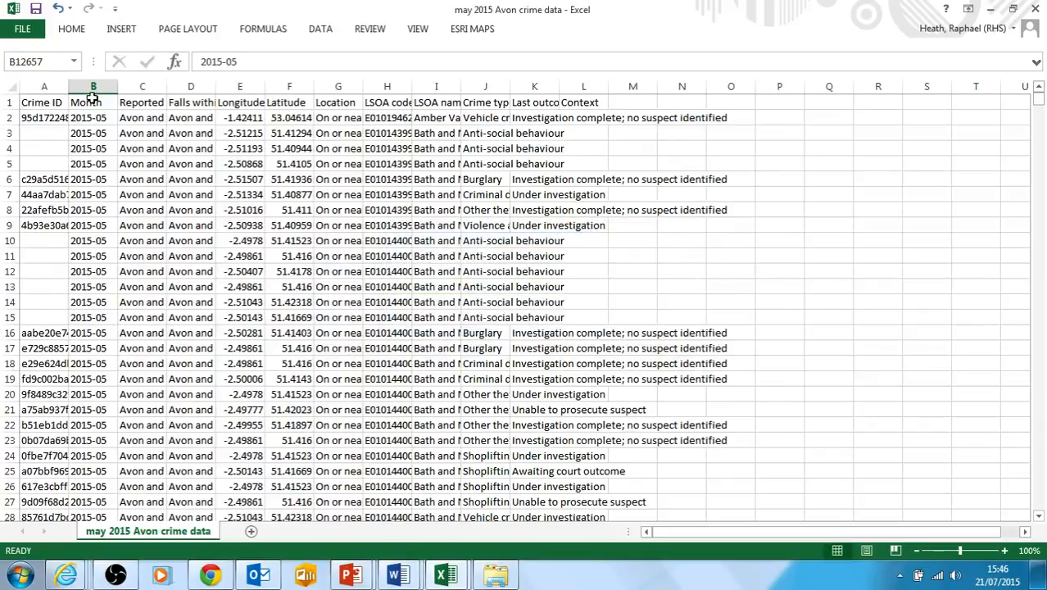
Step: Minimize the May workbook, then close the April workbook and the 2015-04 folder window
click(993, 8)
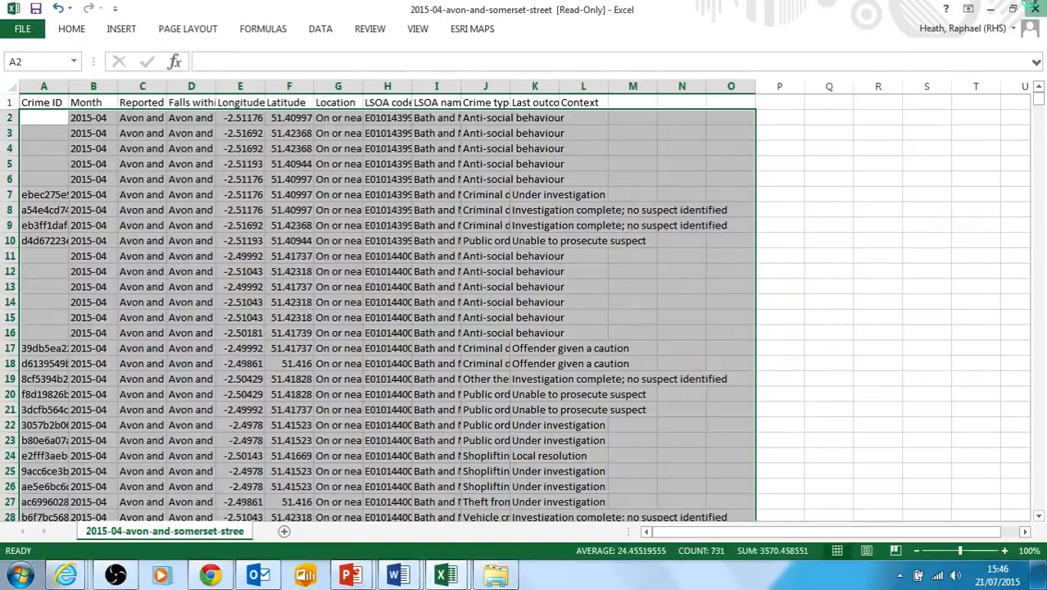
click(1034, 8)
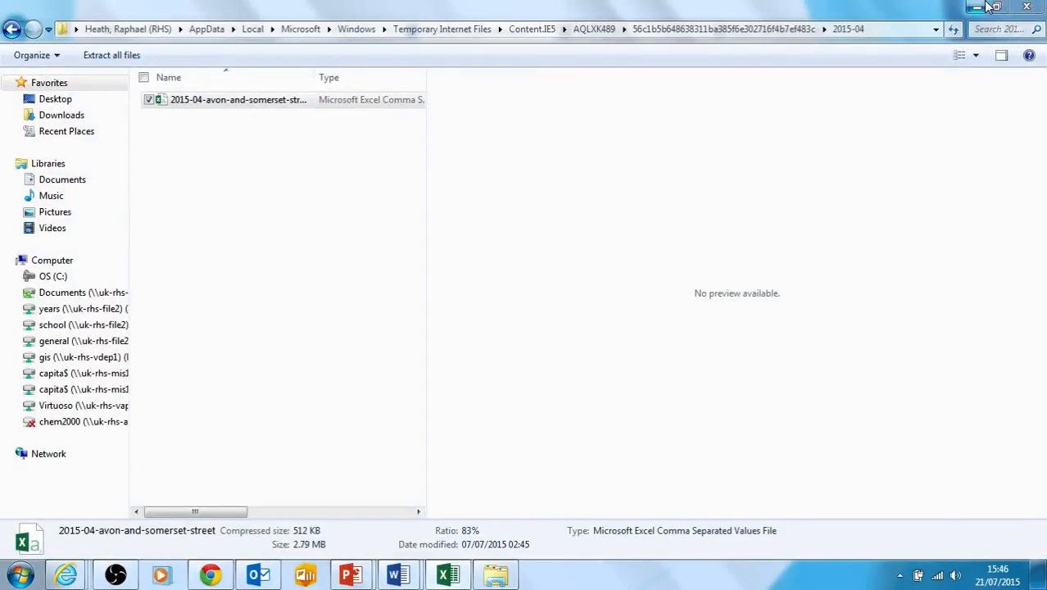
click(1026, 7)
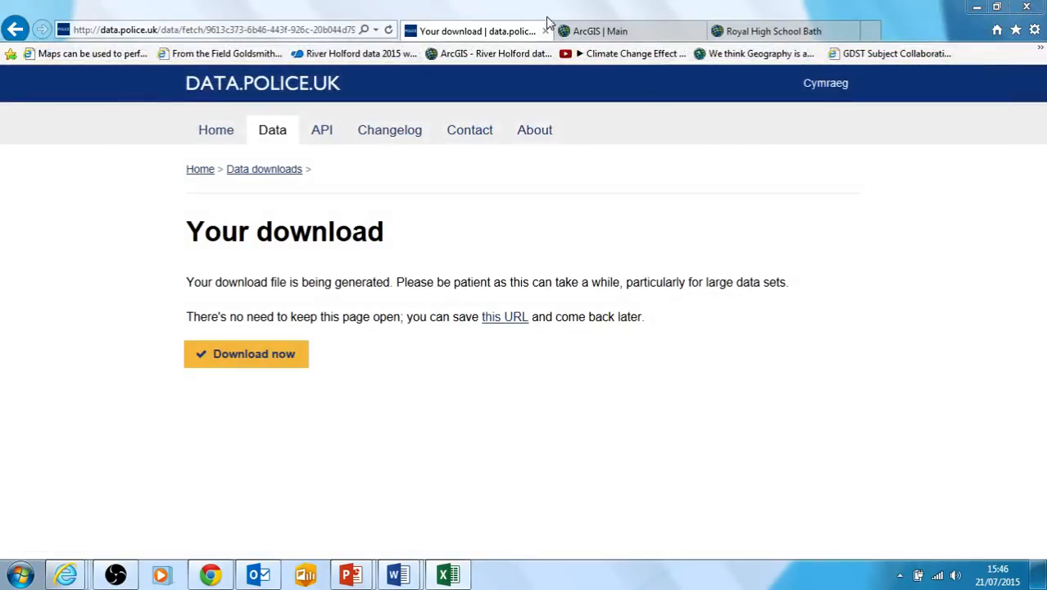
click(598, 29)
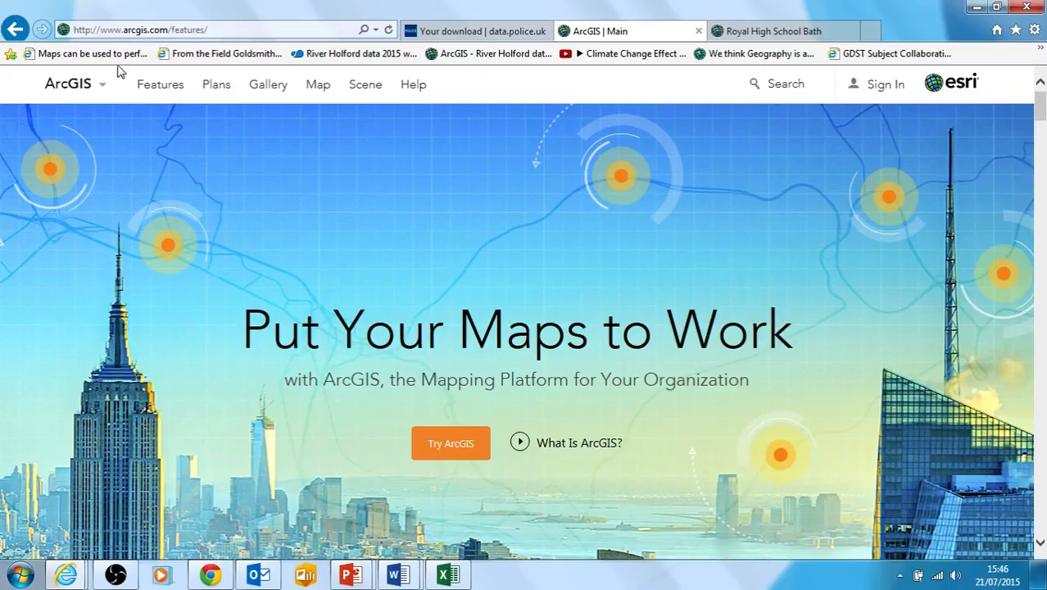
click(101, 31)
drag(101, 31, 154, 30)
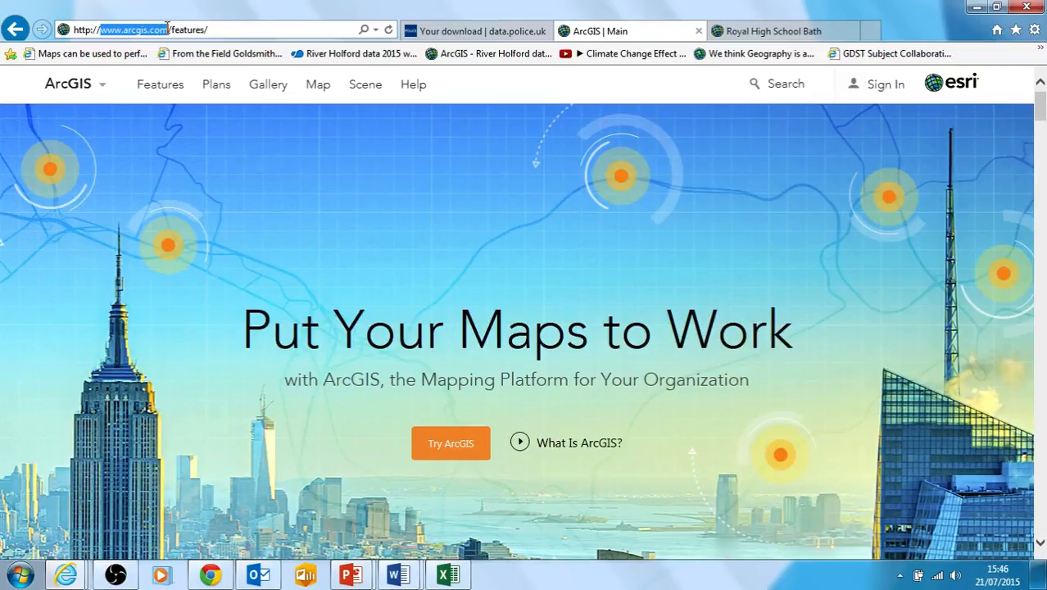
click(218, 168)
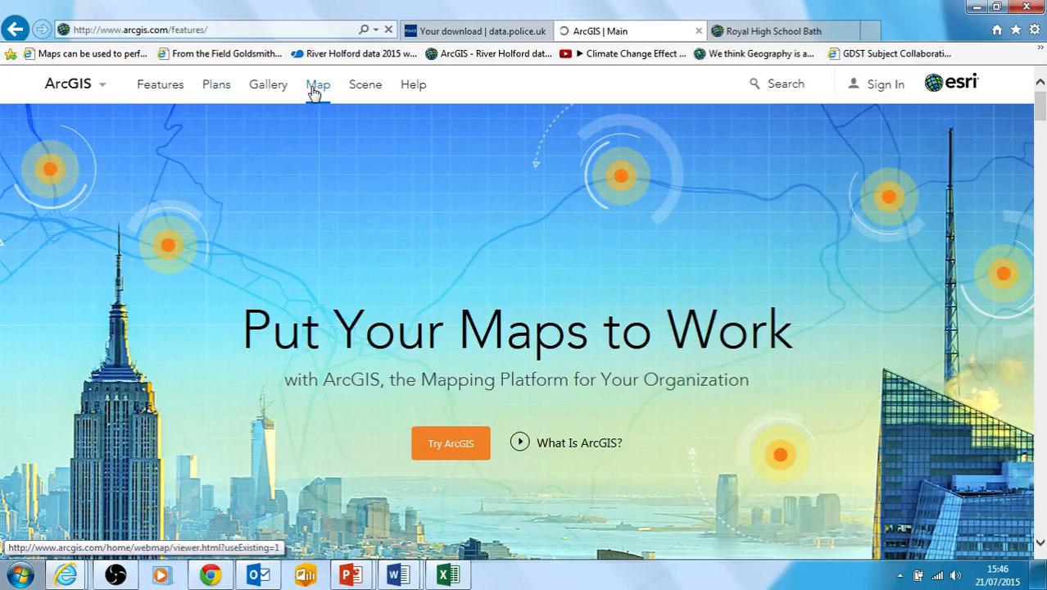
Step: Open the ArcGIS map viewer, centre it on the British Isles, enable map modification and return to the ArcGIS features page
click(314, 92)
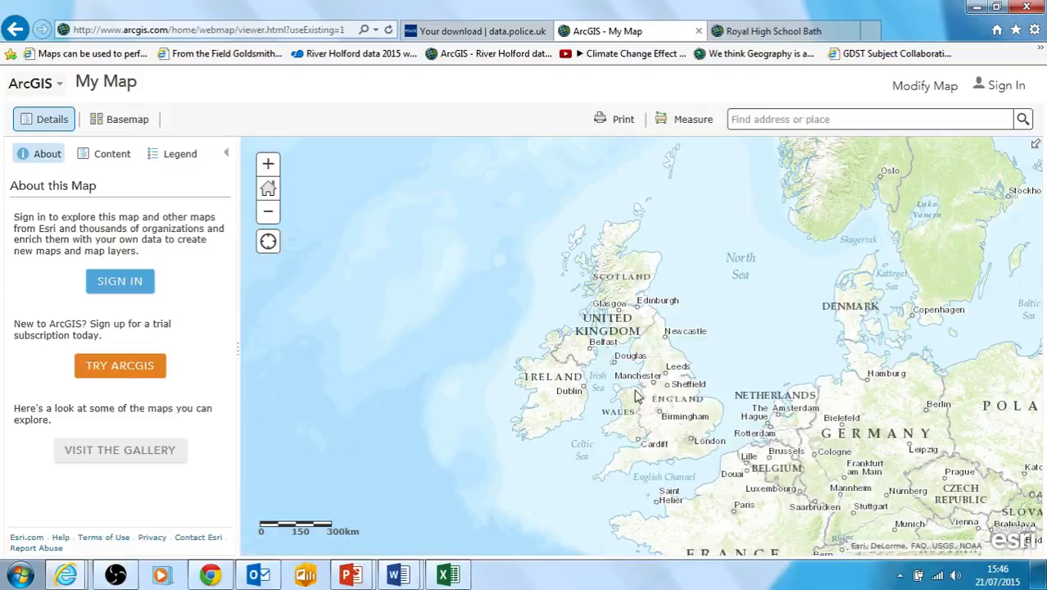
drag(635, 391, 527, 336)
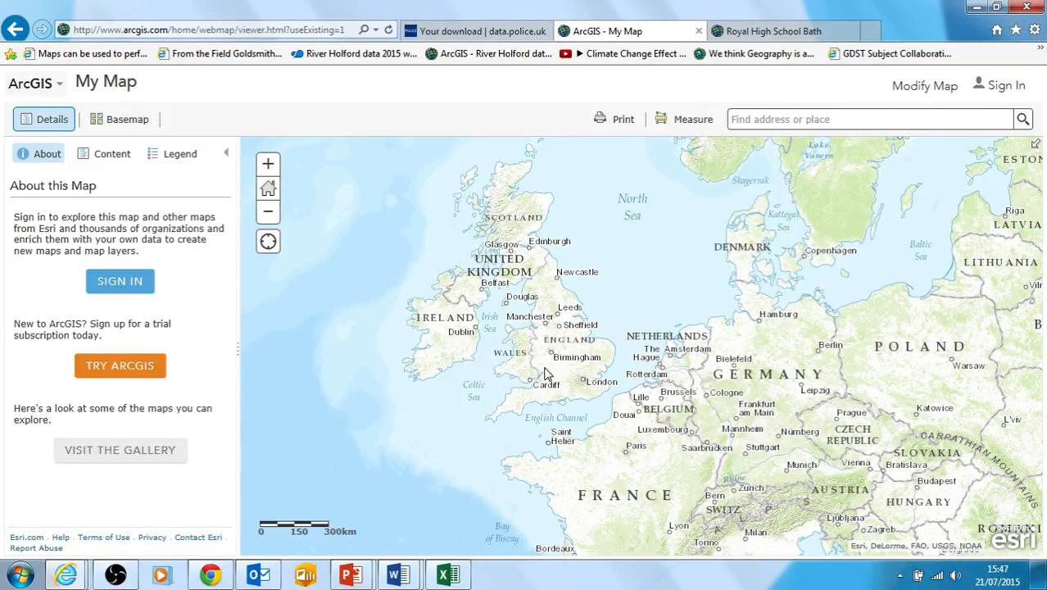
scroll(563, 366, up, 1)
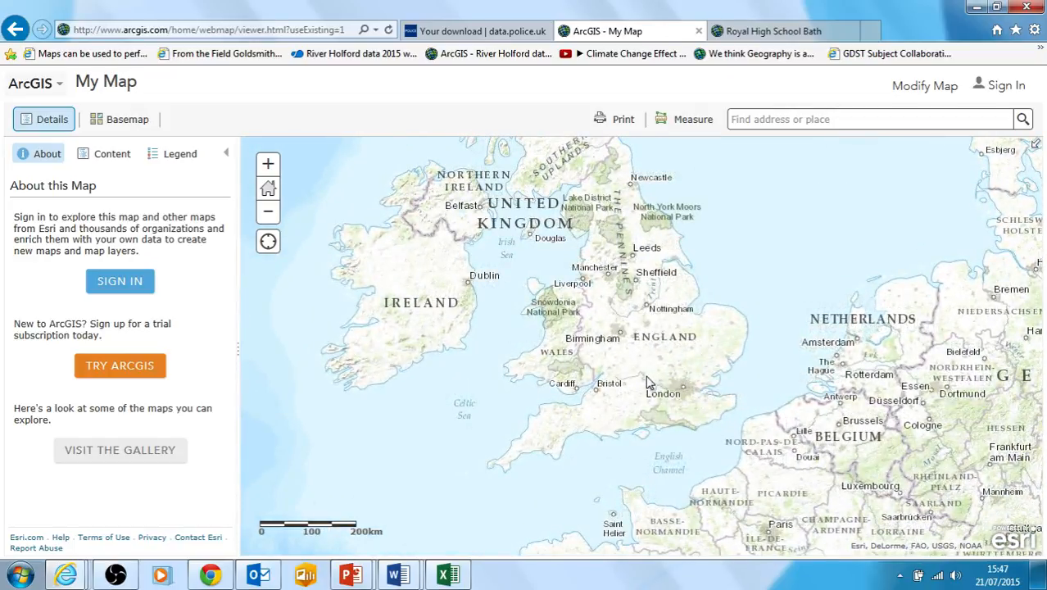
drag(646, 377, 689, 402)
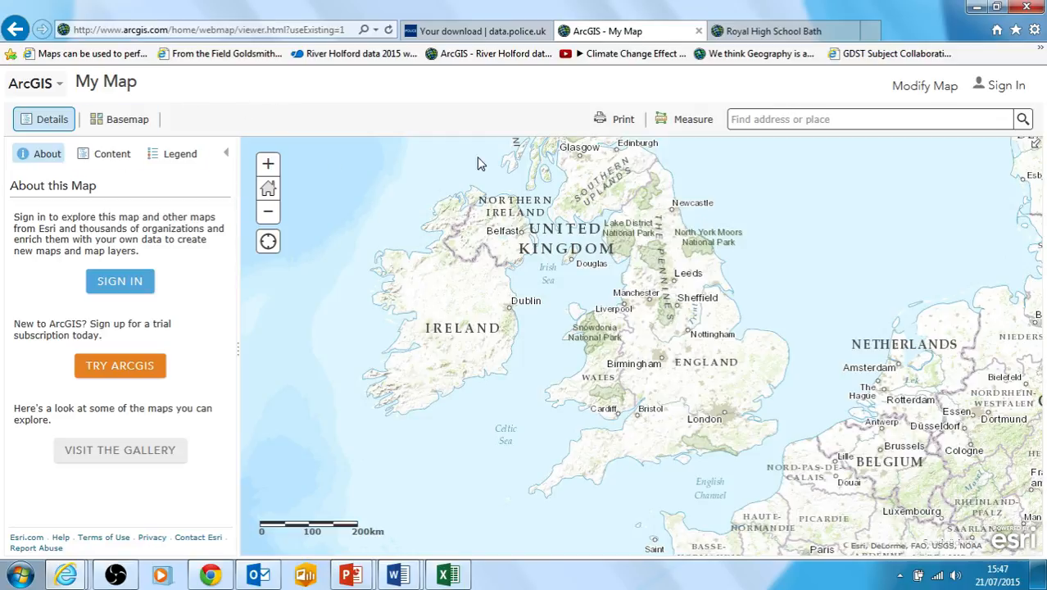
click(922, 86)
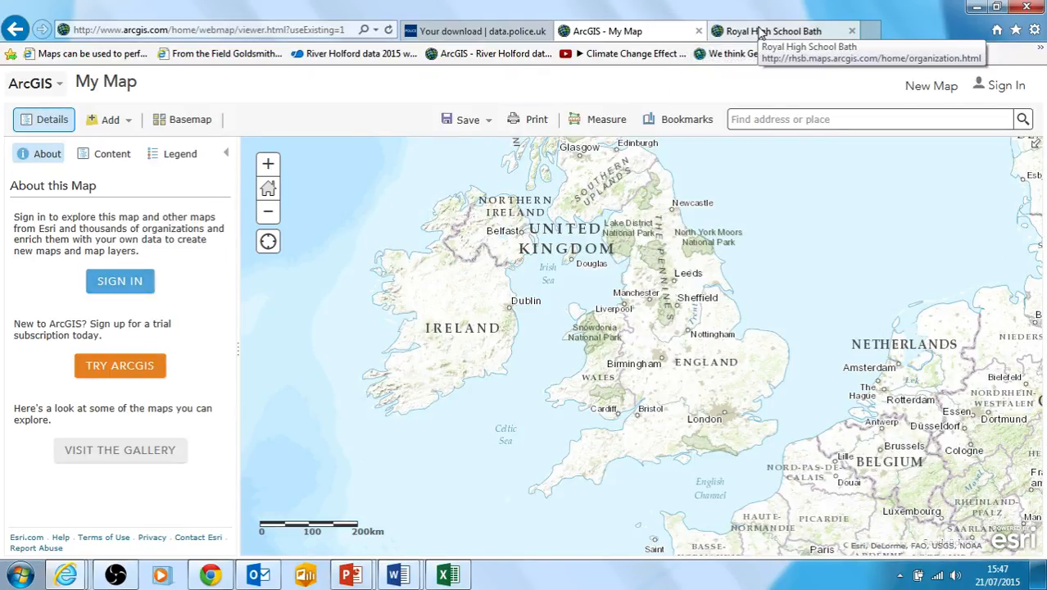
click(15, 29)
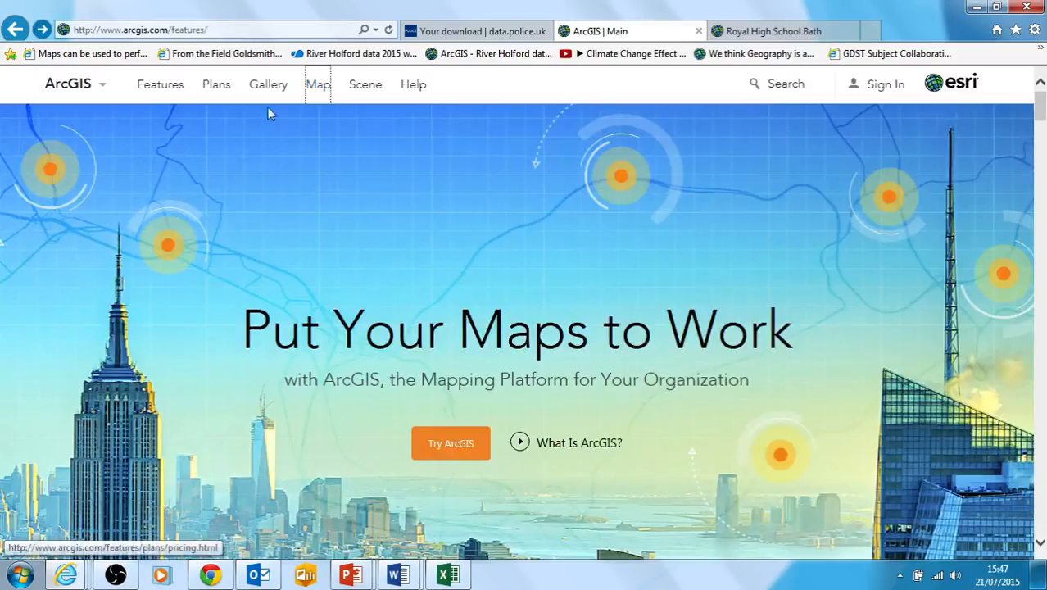
Step: Open the ArcGIS sign-in page and highlight the 60-day length of the trial offer
click(888, 99)
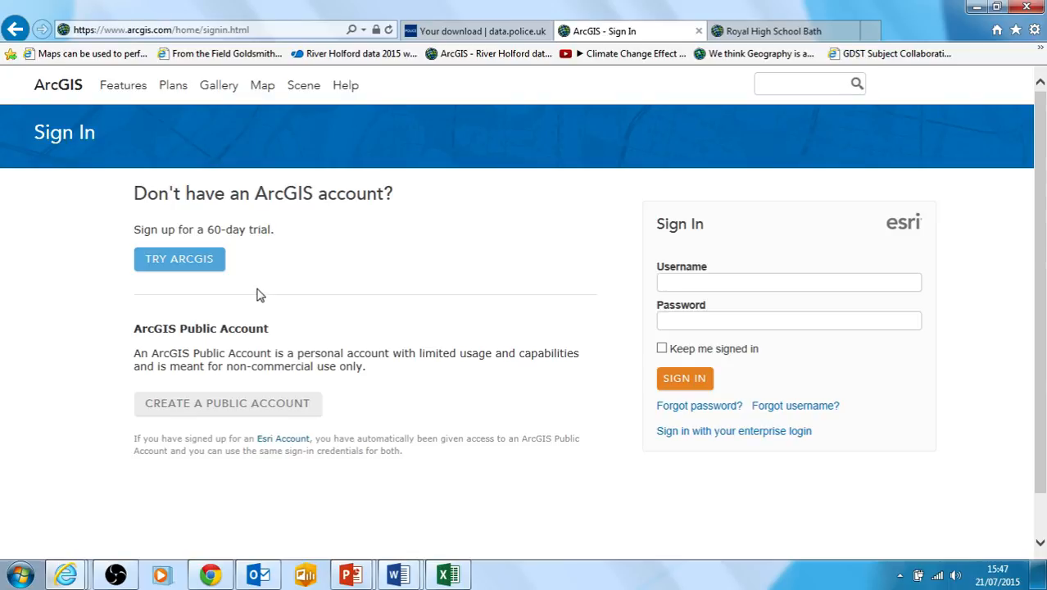
drag(209, 232, 248, 231)
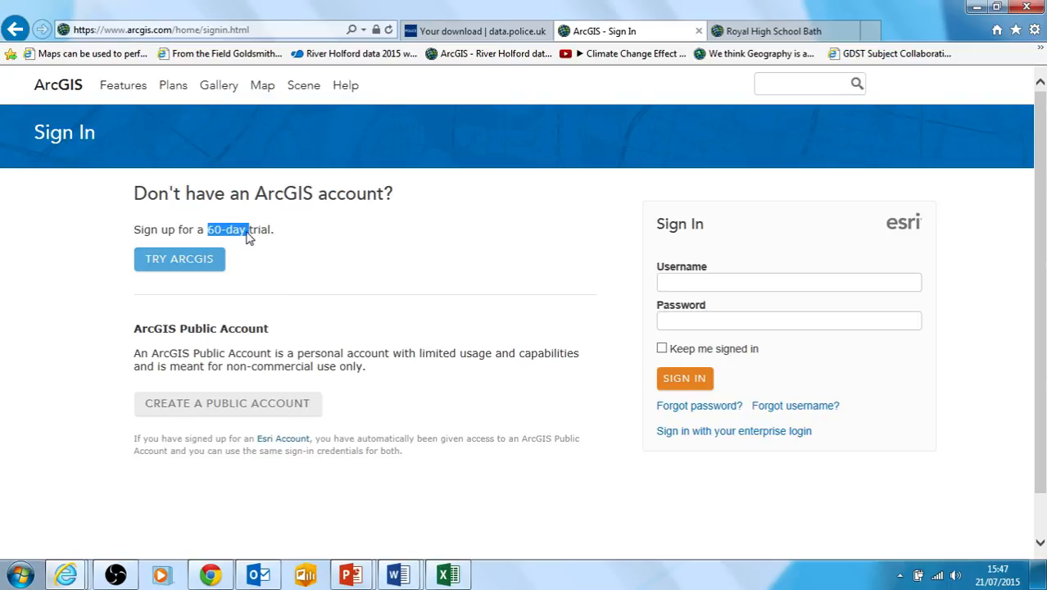
Step: Highlight the ArcGIS Public Account description, including its wording on limited usage and capabilities
click(161, 336)
drag(161, 336, 353, 366)
click(350, 367)
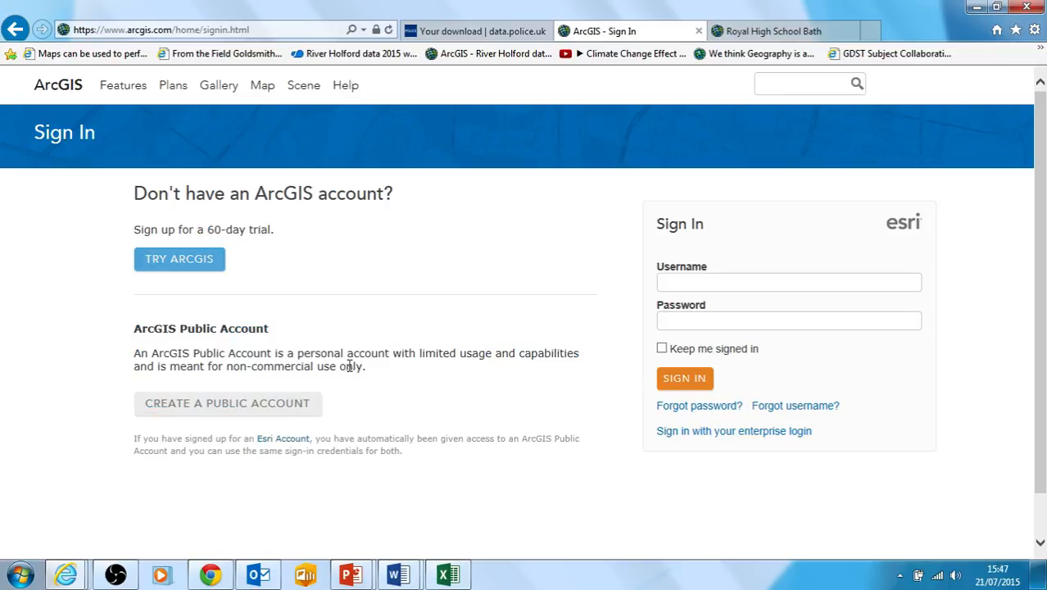
drag(229, 354, 336, 364)
drag(420, 353, 528, 362)
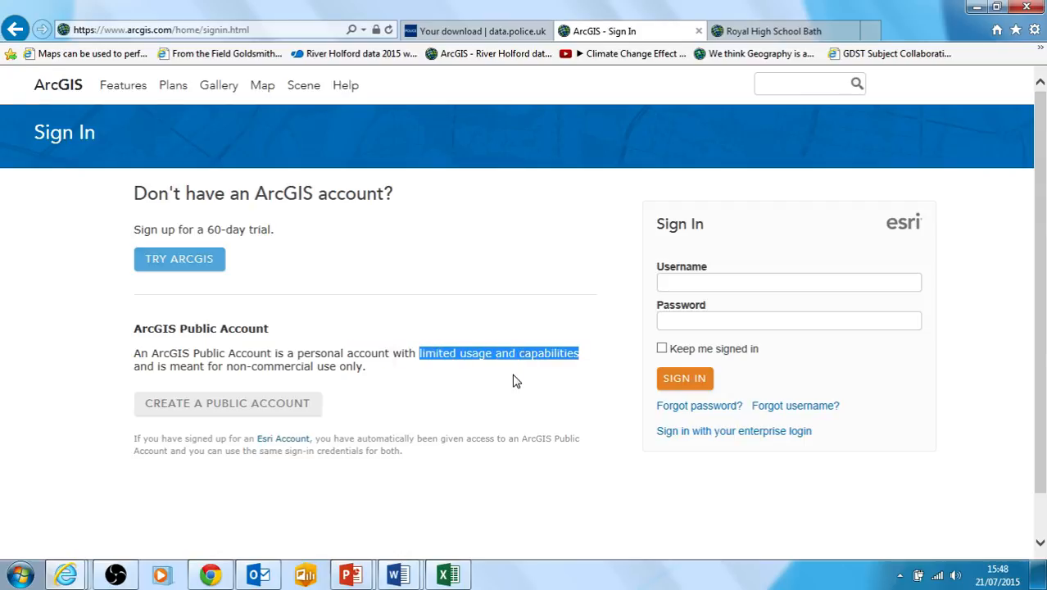
click(515, 381)
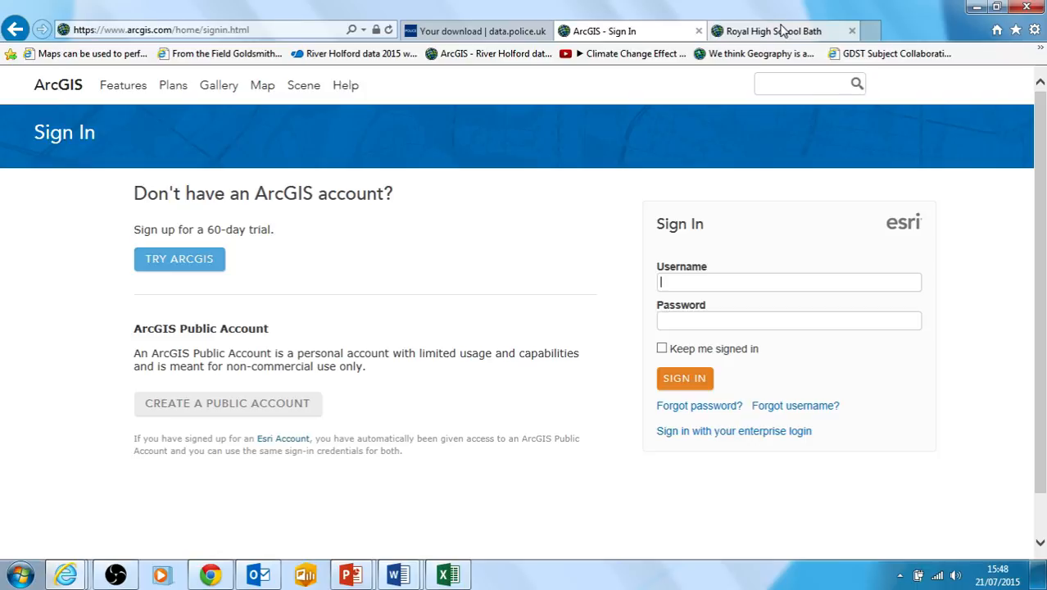
Step: Switch to the signed-in Royal High School Bath organization page, view My Content, and open a new map in the map viewer
click(783, 31)
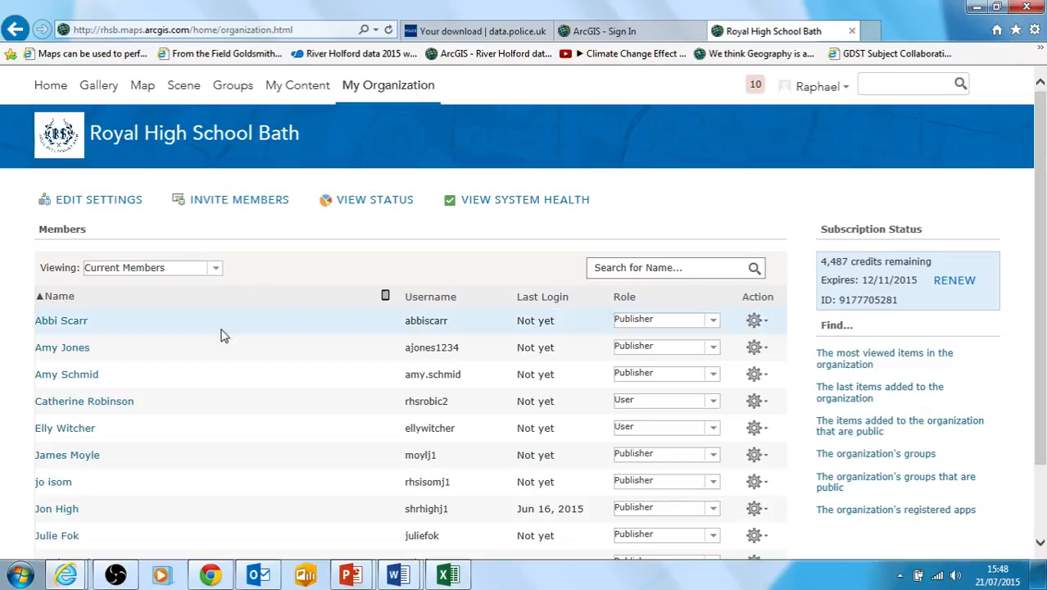
click(299, 88)
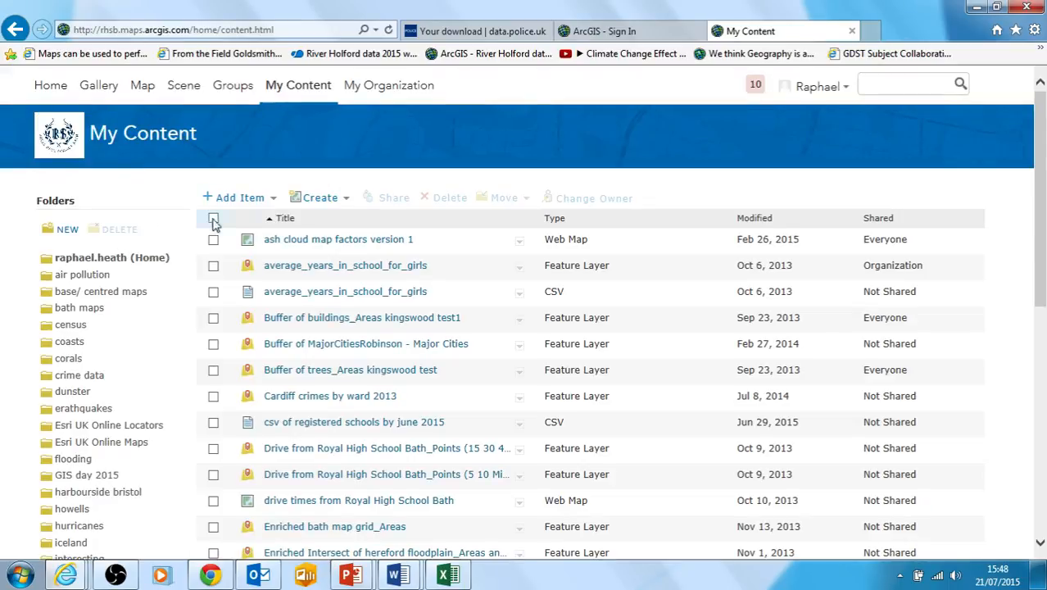
click(142, 87)
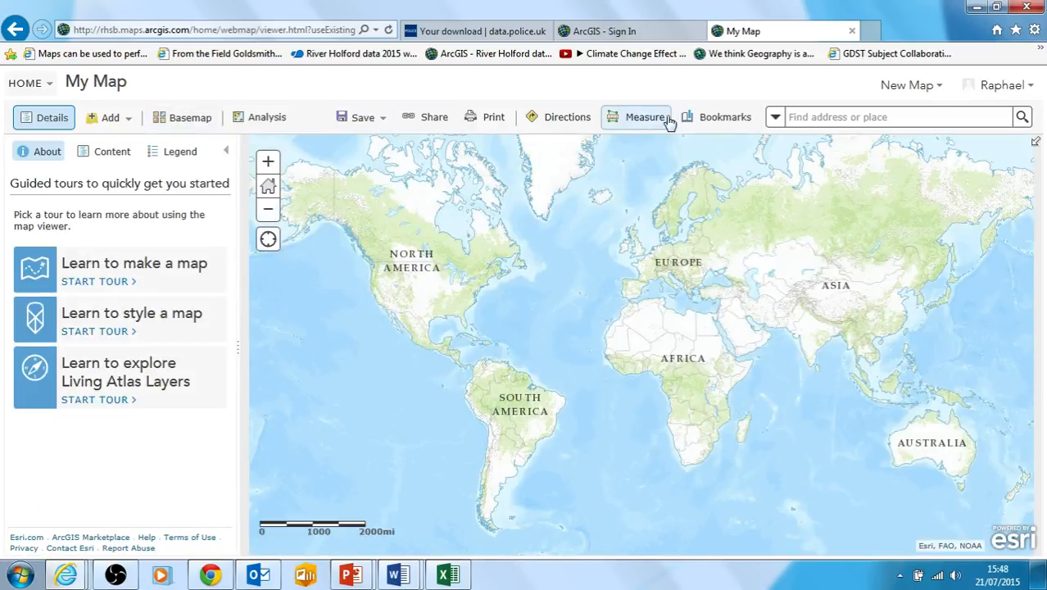
click(1026, 86)
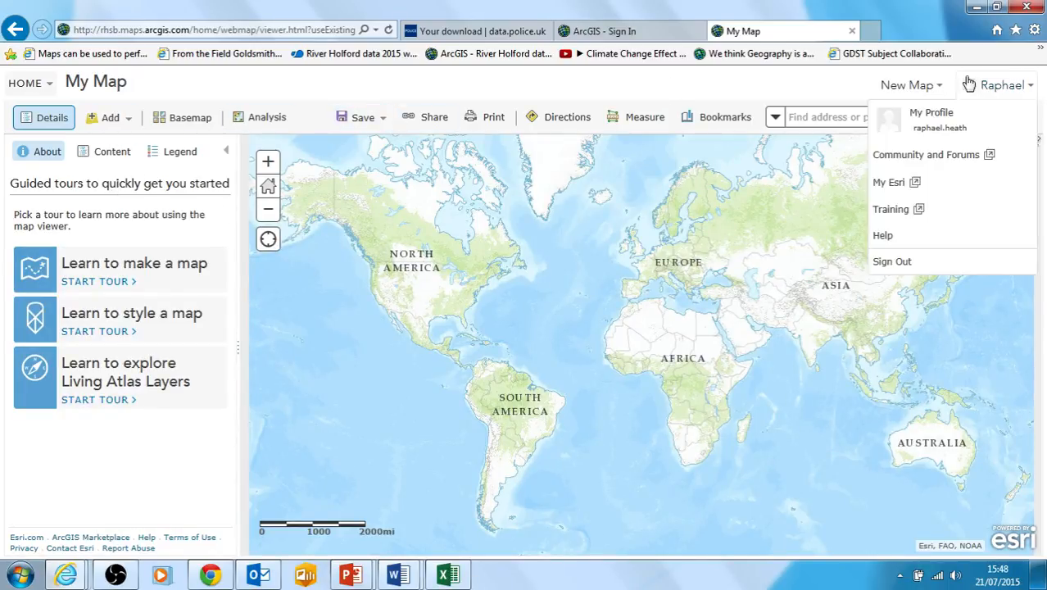
Step: Switch to the May crime workbook in Excel, highlight the first Longitude and Latitude cells, and minimize the workbook
click(456, 577)
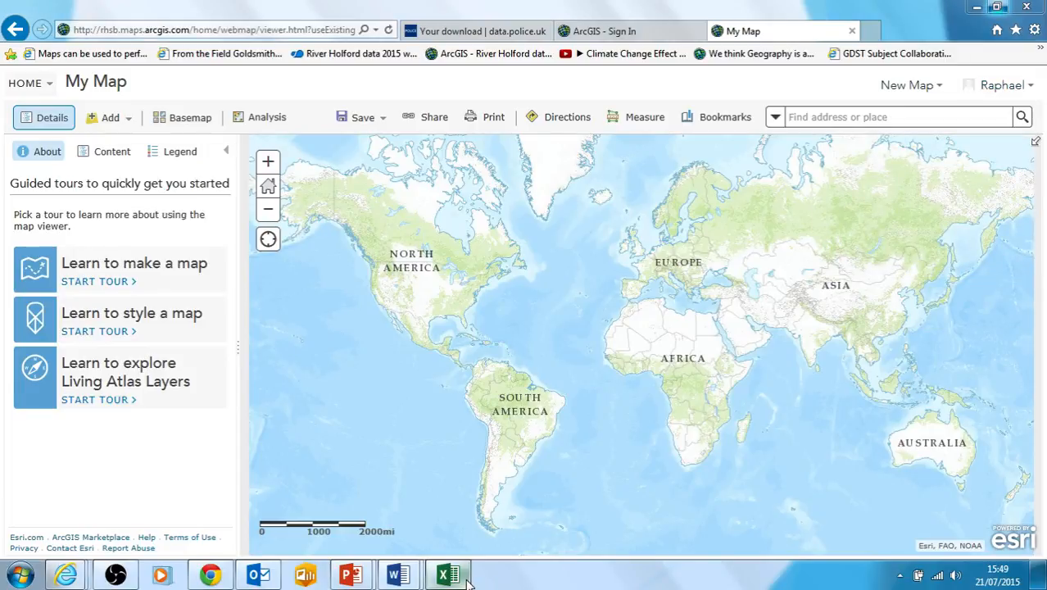
click(454, 576)
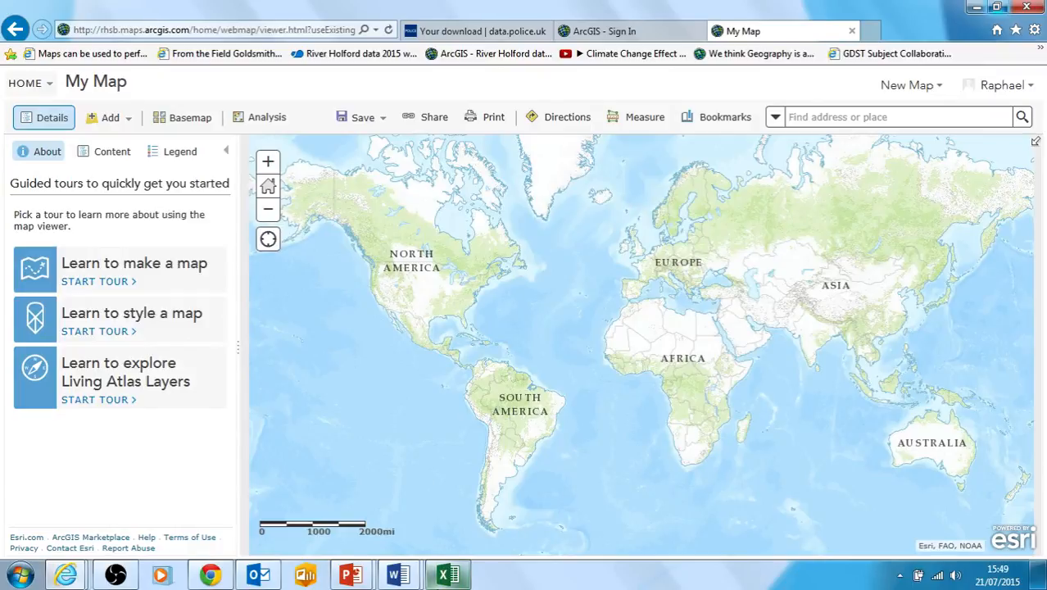
click(447, 576)
drag(249, 108, 304, 163)
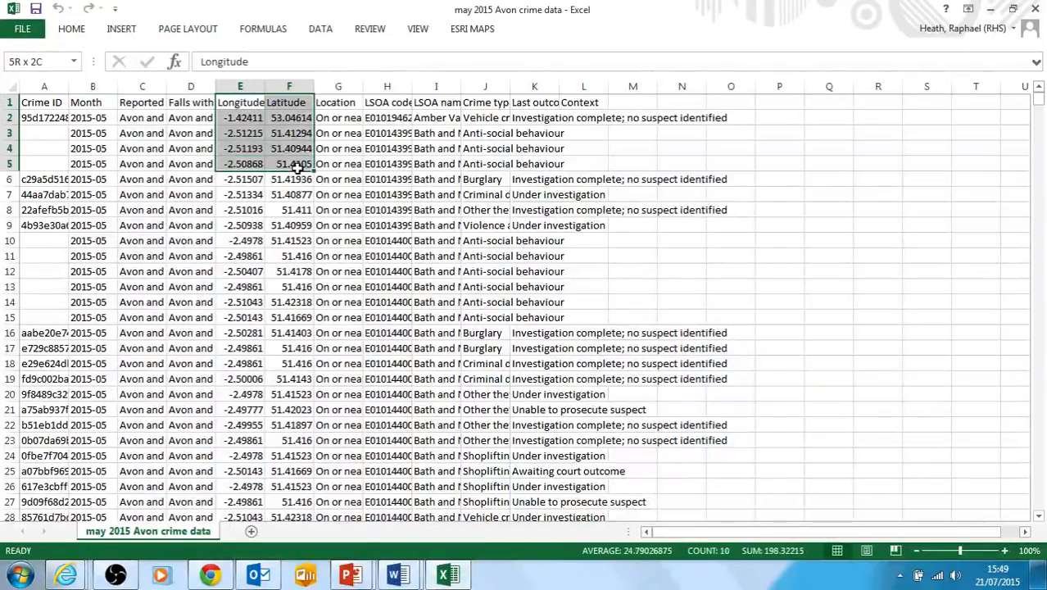
click(557, 286)
click(992, 8)
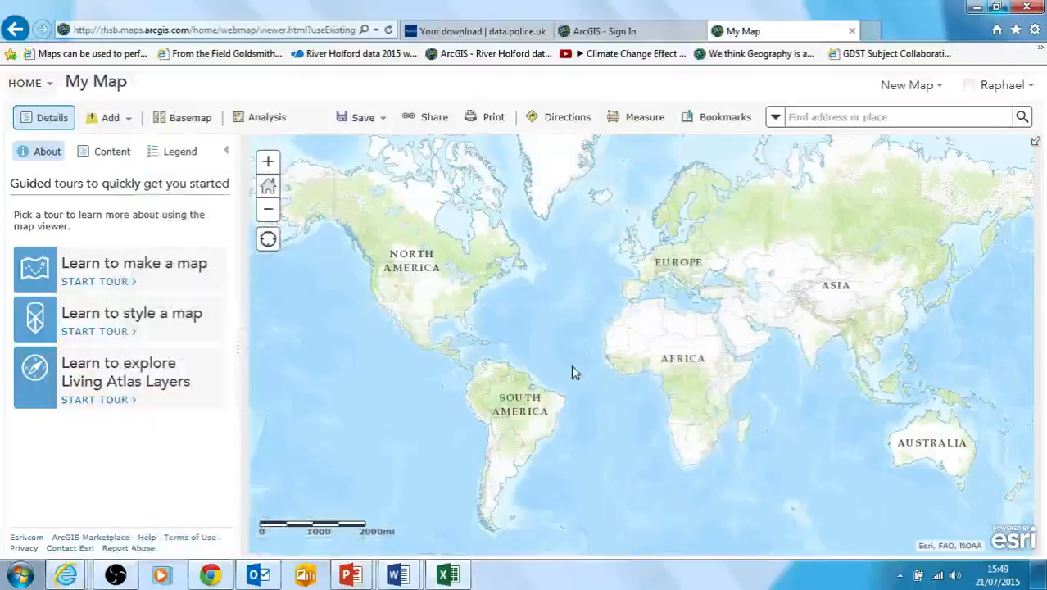
Step: Show the map's contents list and view the options for adding layers
click(102, 155)
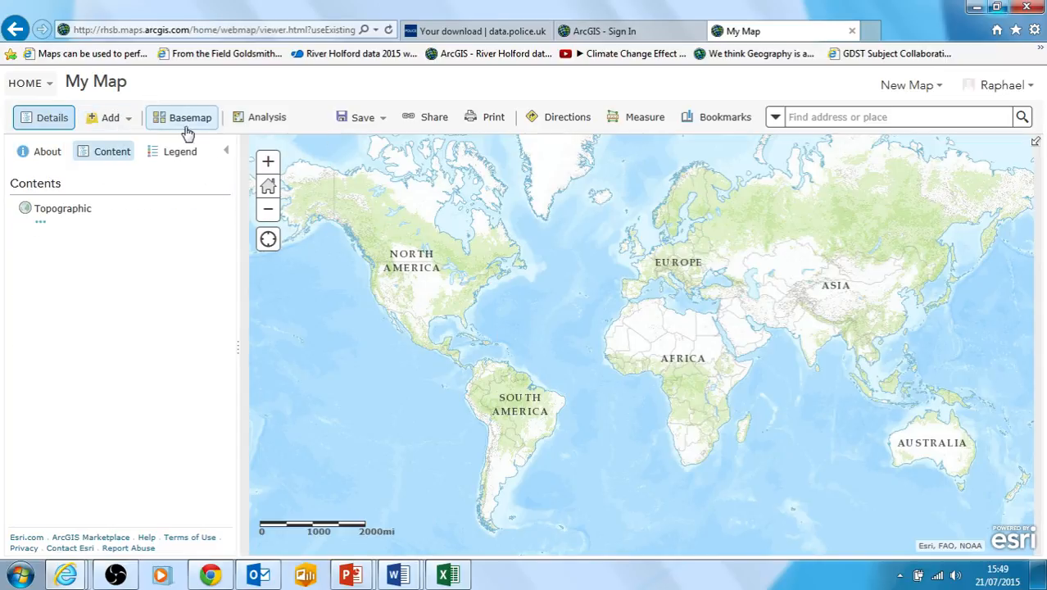
click(124, 123)
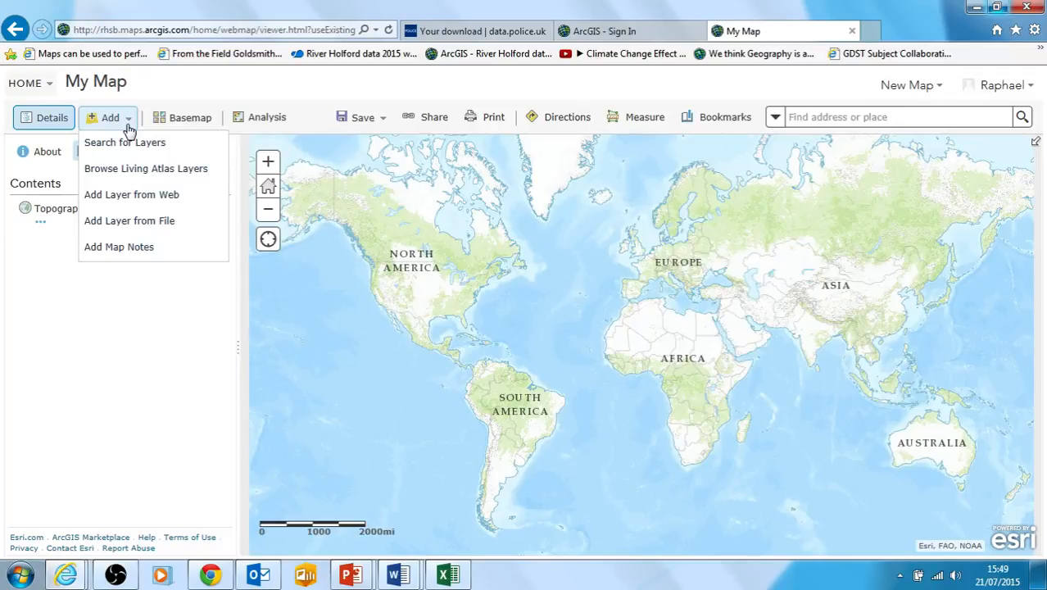
click(123, 329)
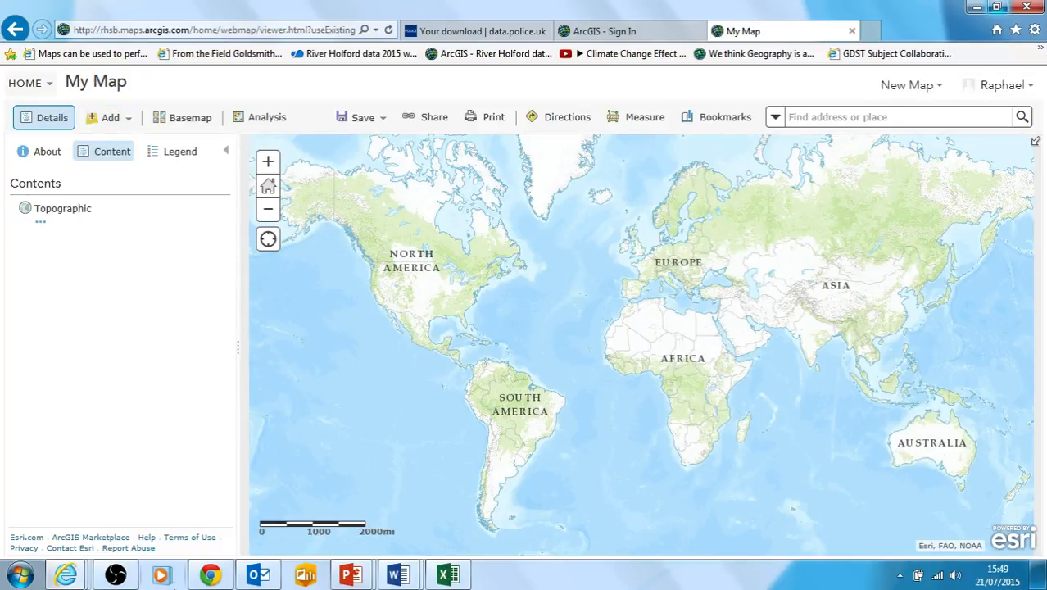
Step: Open Windows Explorer and go to the RGS example crime data folder inside gis > crime data on the H: drive
click(18, 576)
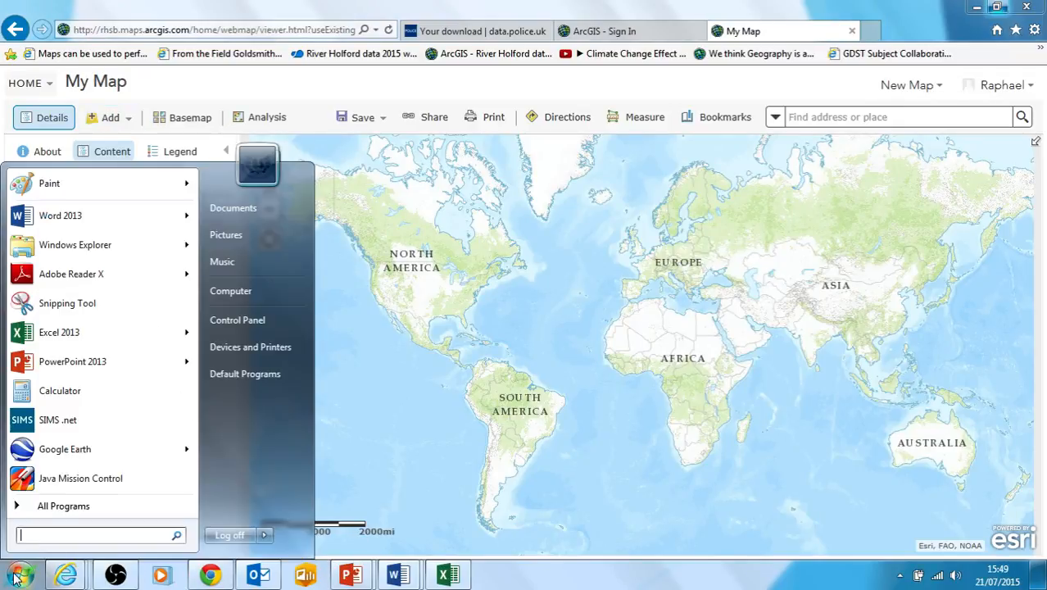
mouse_move(95, 246)
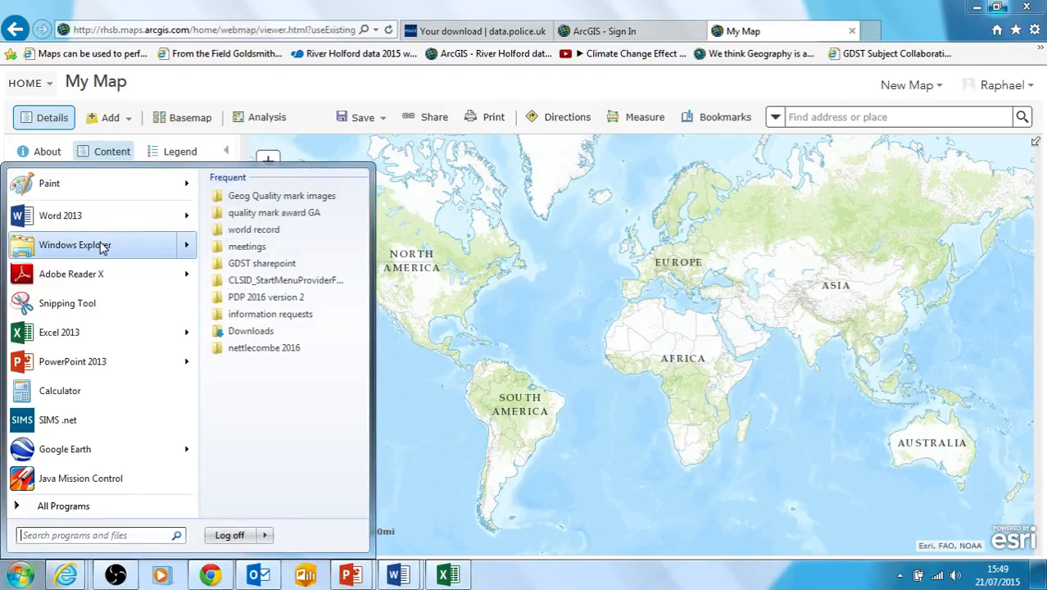
click(113, 248)
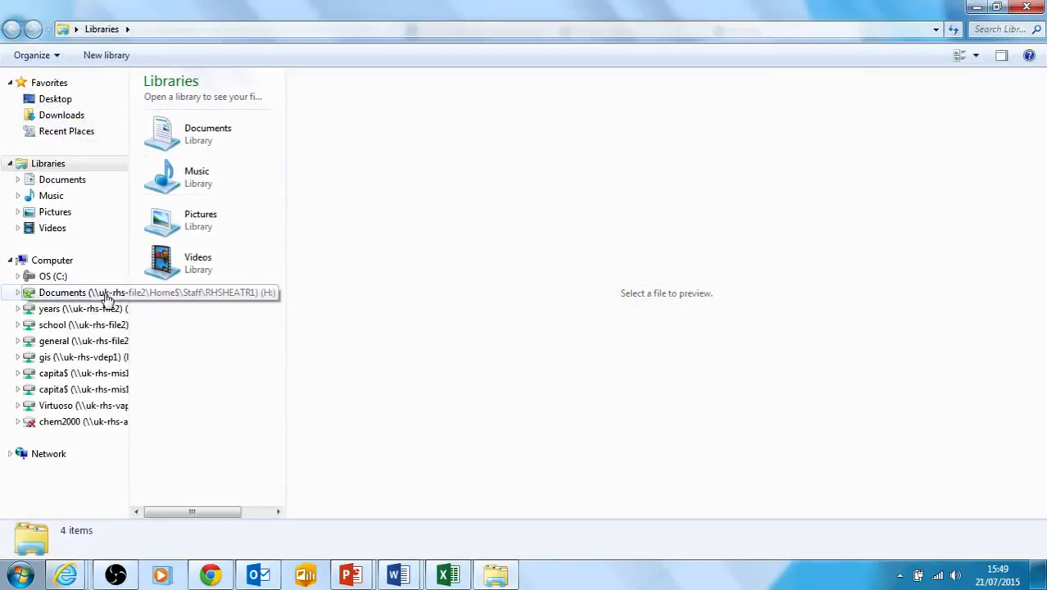
click(107, 297)
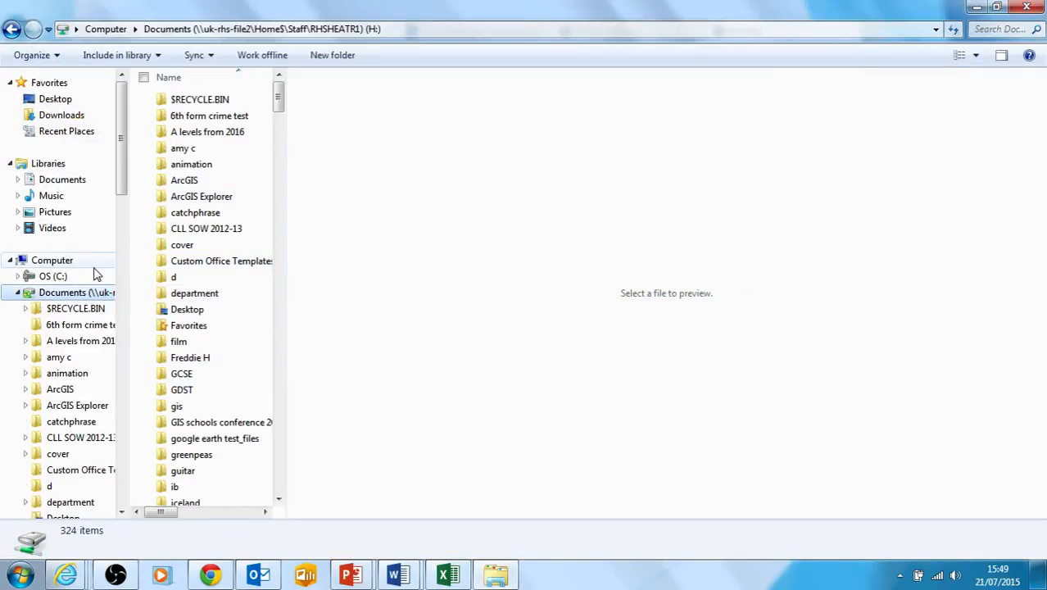
double_click(172, 406)
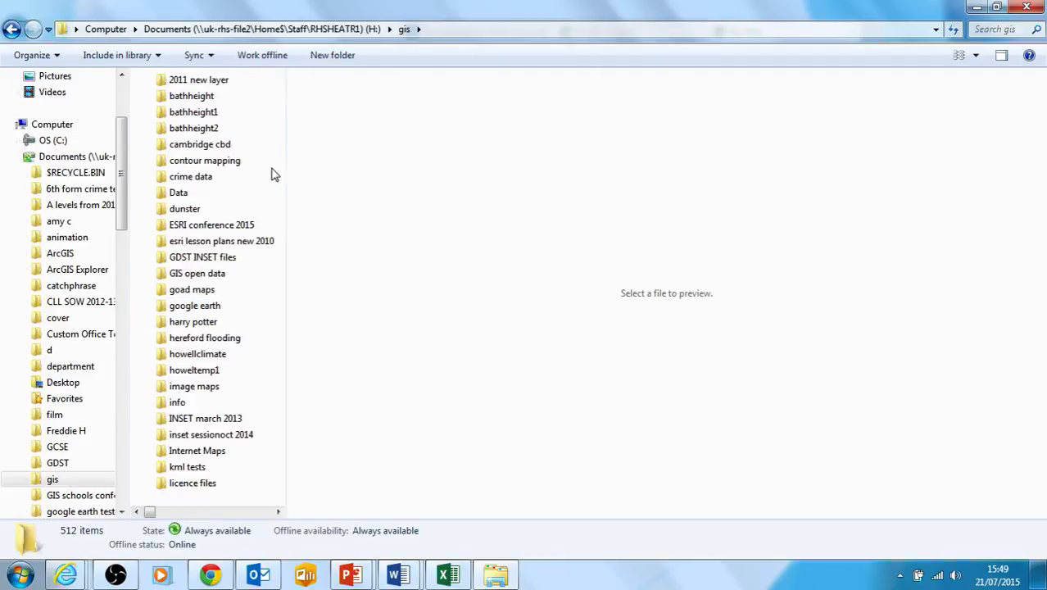
click(189, 182)
double_click(189, 184)
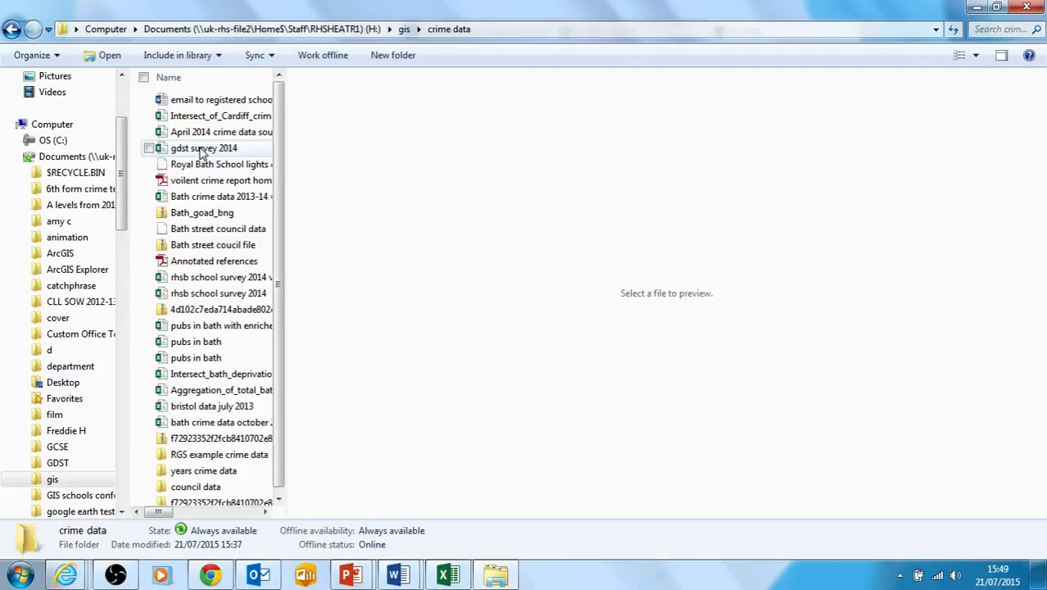
double_click(250, 456)
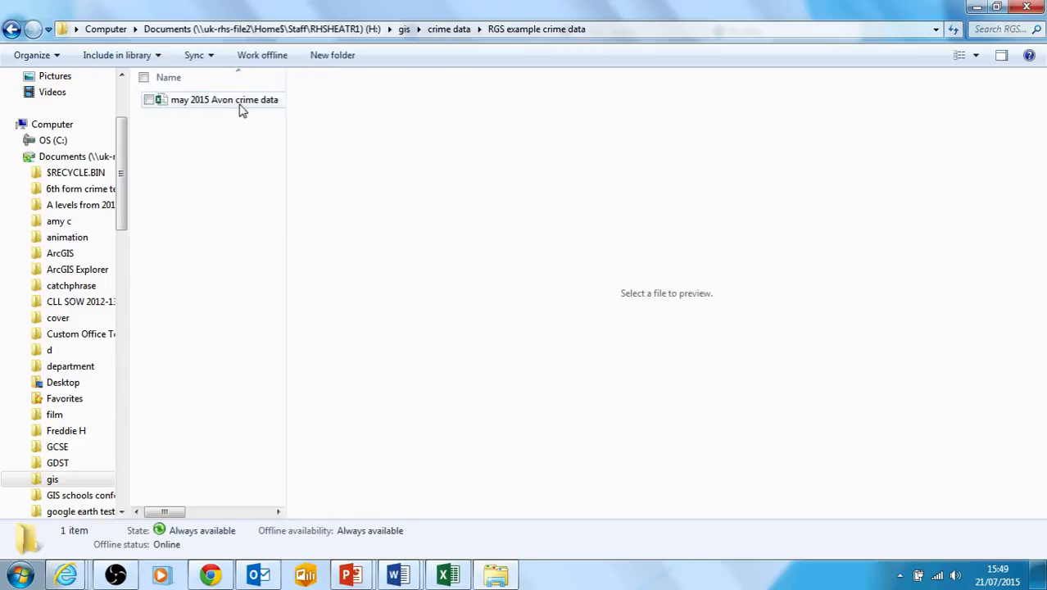
Step: Shrink the folder window, add the may 2015 Avon crime data file to the map as a layer, and minimize the folder window
click(996, 6)
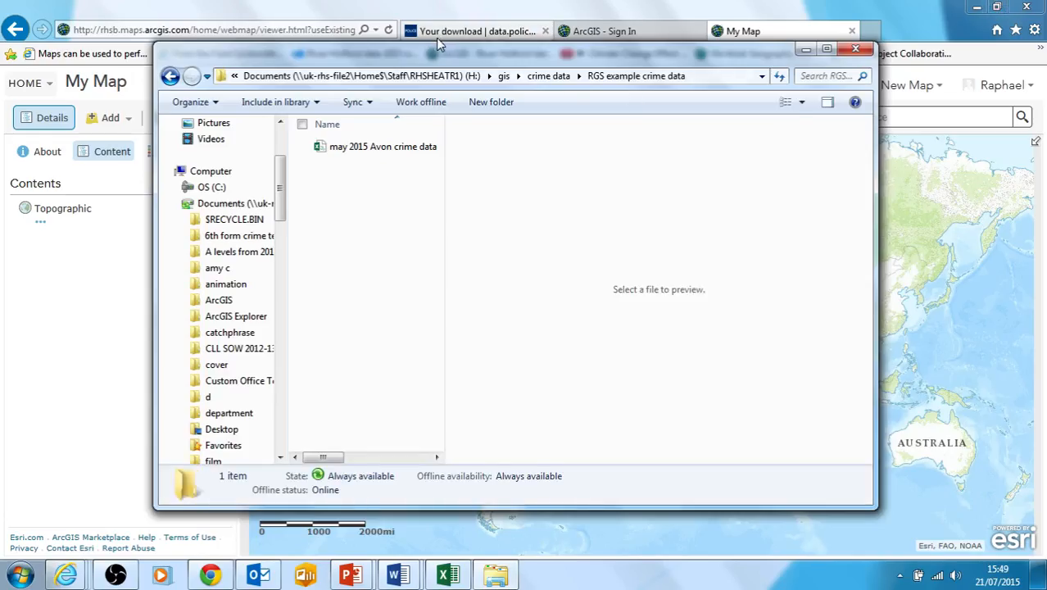
drag(673, 56, 674, 178)
drag(568, 173, 759, 378)
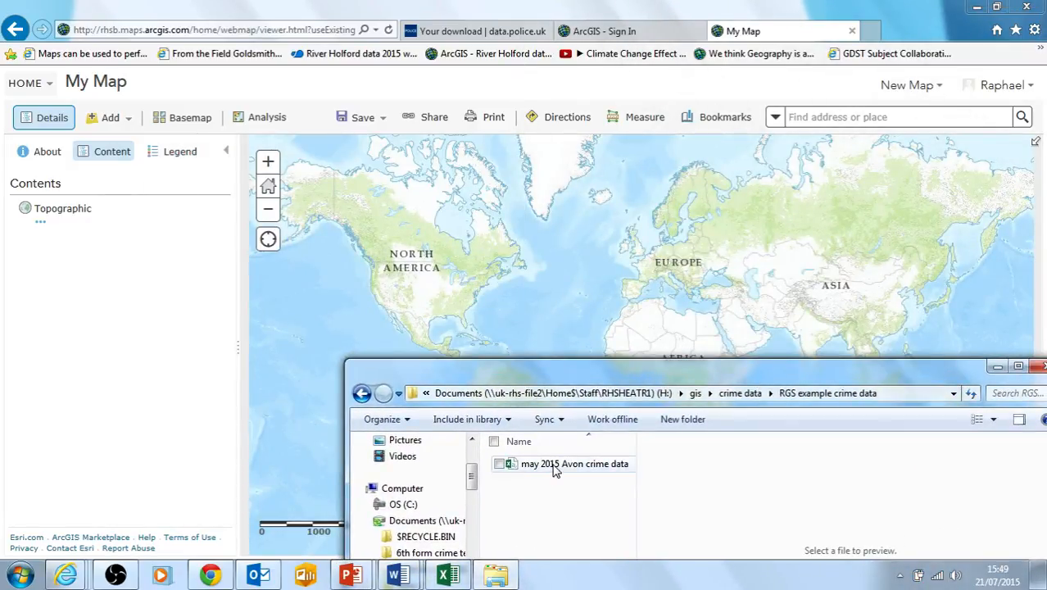
click(555, 464)
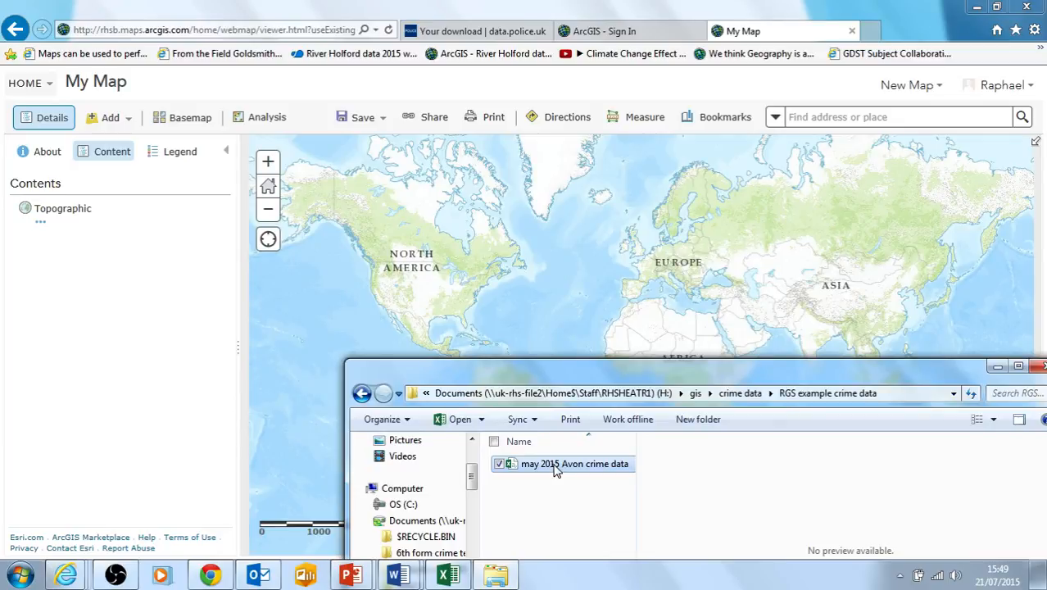
drag(555, 465, 618, 300)
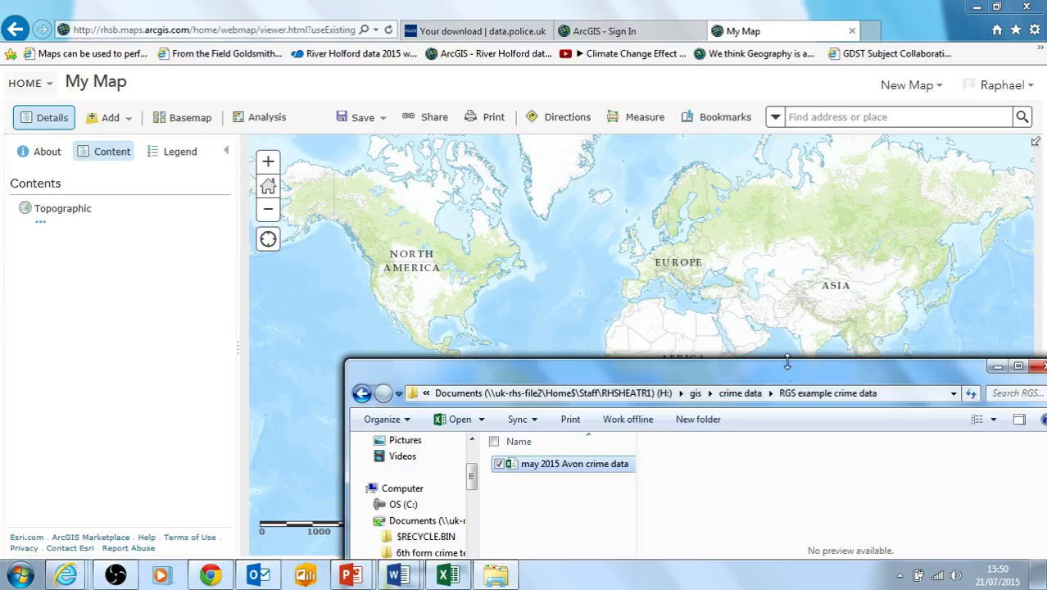
drag(785, 373, 652, 109)
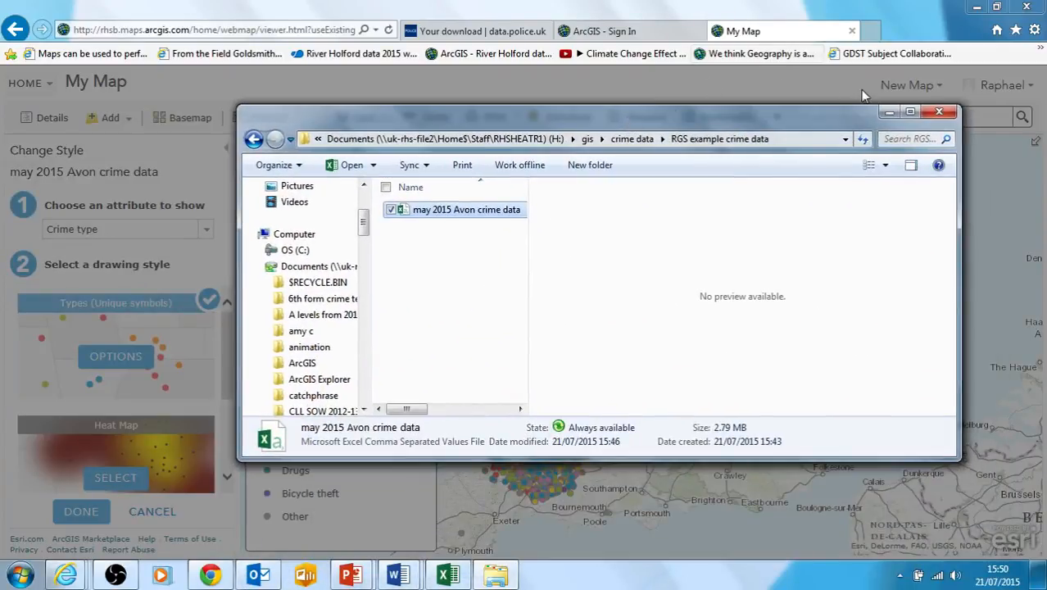
click(889, 112)
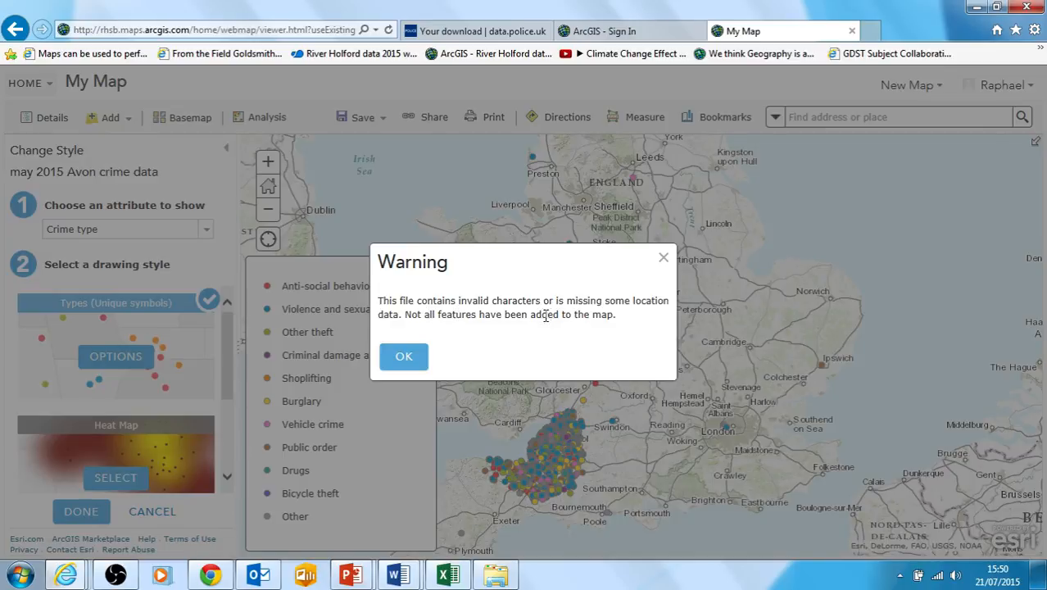
click(416, 363)
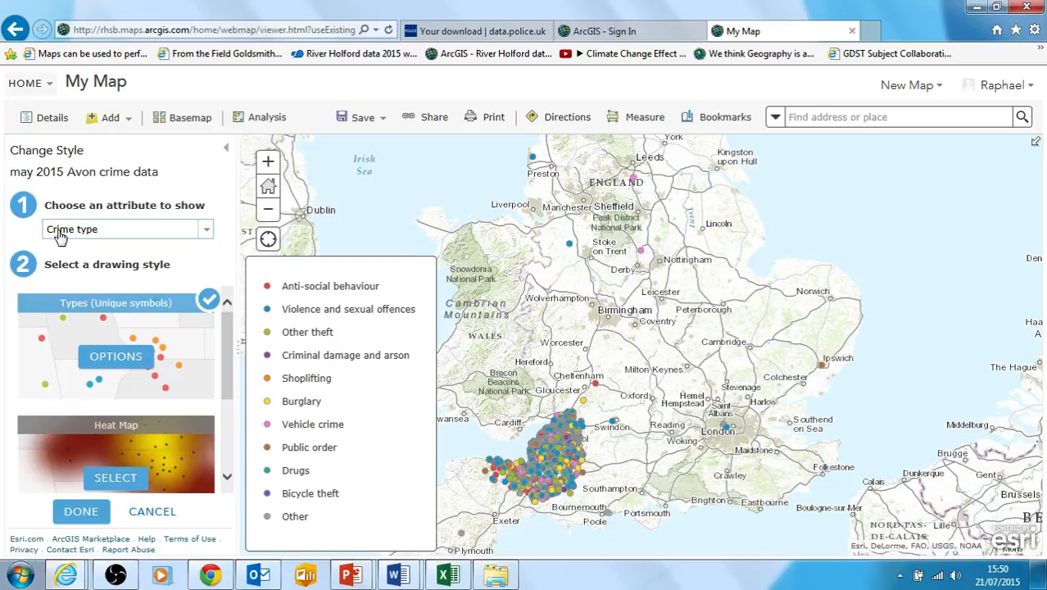
Step: Style the May 2015 crime layer by the Crime type attribute with unique symbols and finish the styling
click(199, 232)
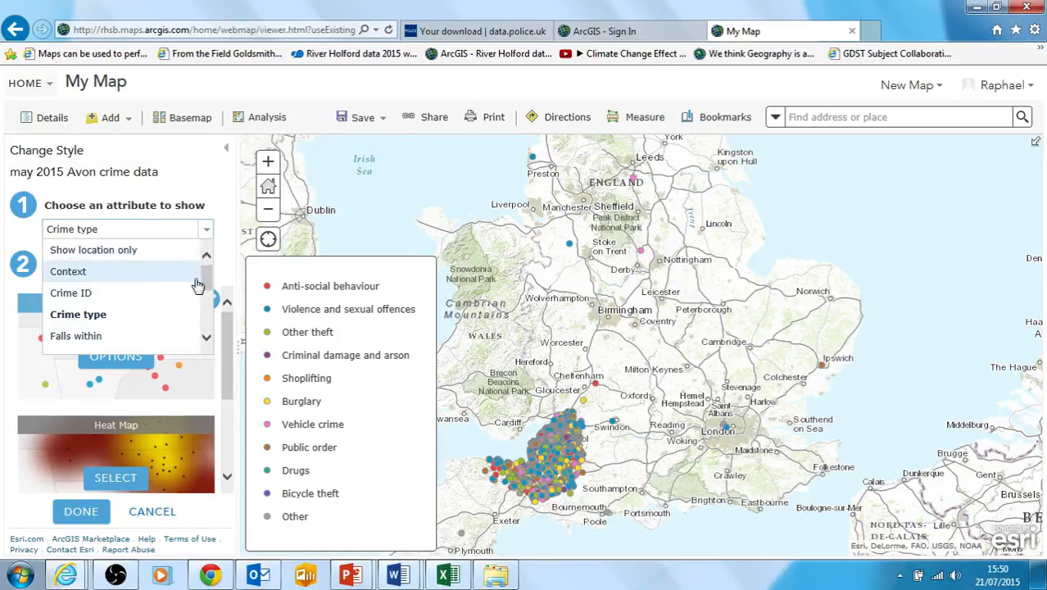
mouse_move(204, 273)
mouse_down()
mouse_move(200, 332)
mouse_move(202, 285)
mouse_up()
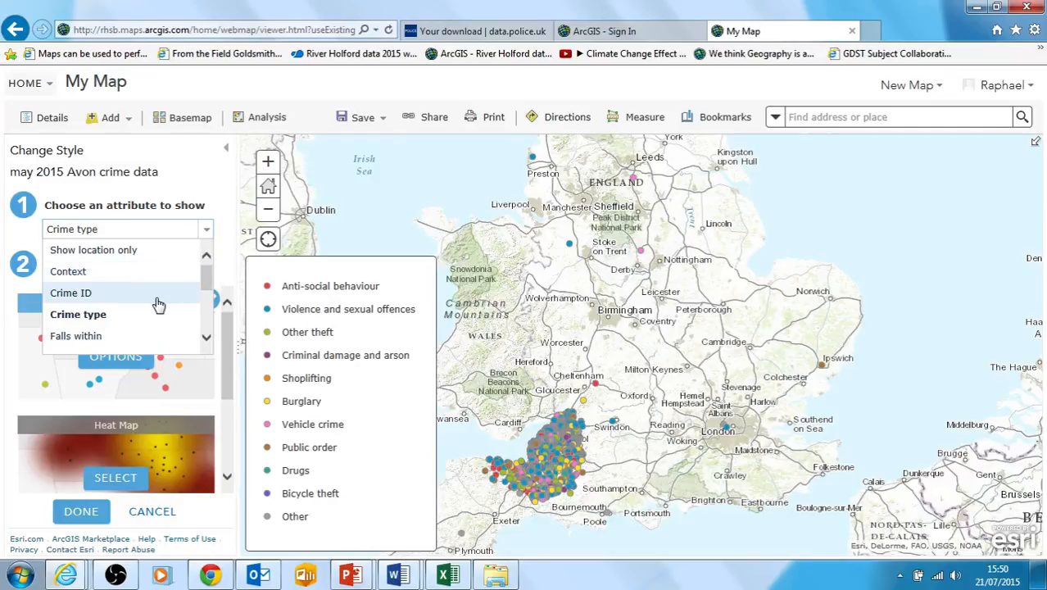
click(156, 313)
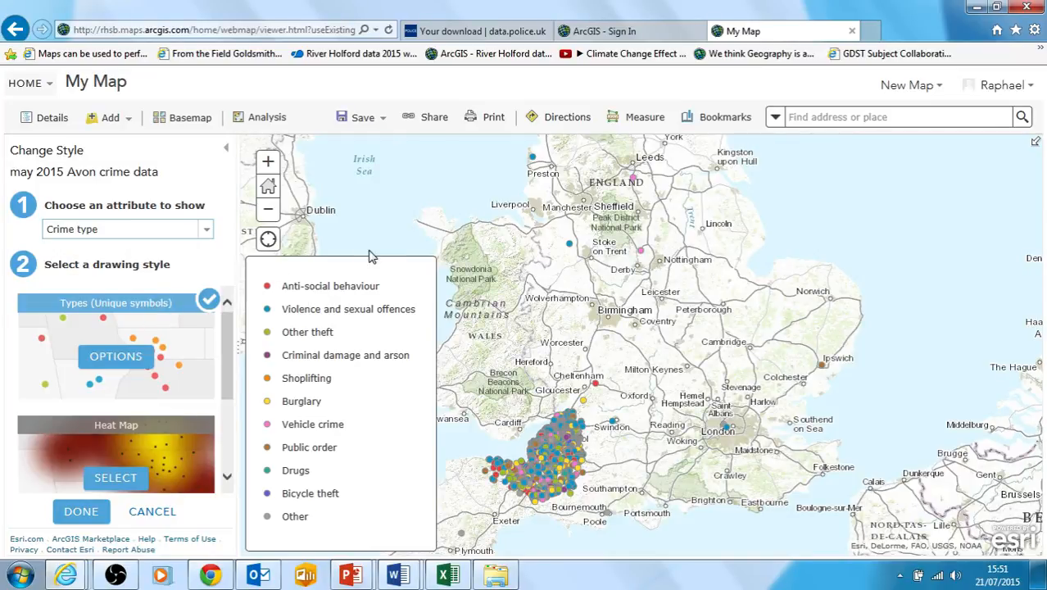
double_click(297, 284)
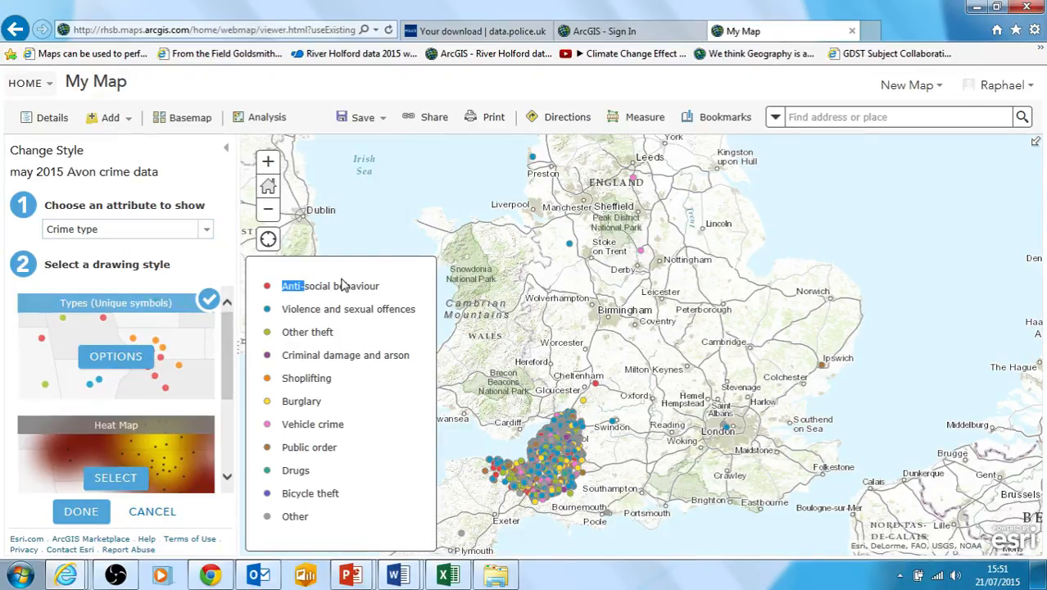
click(344, 284)
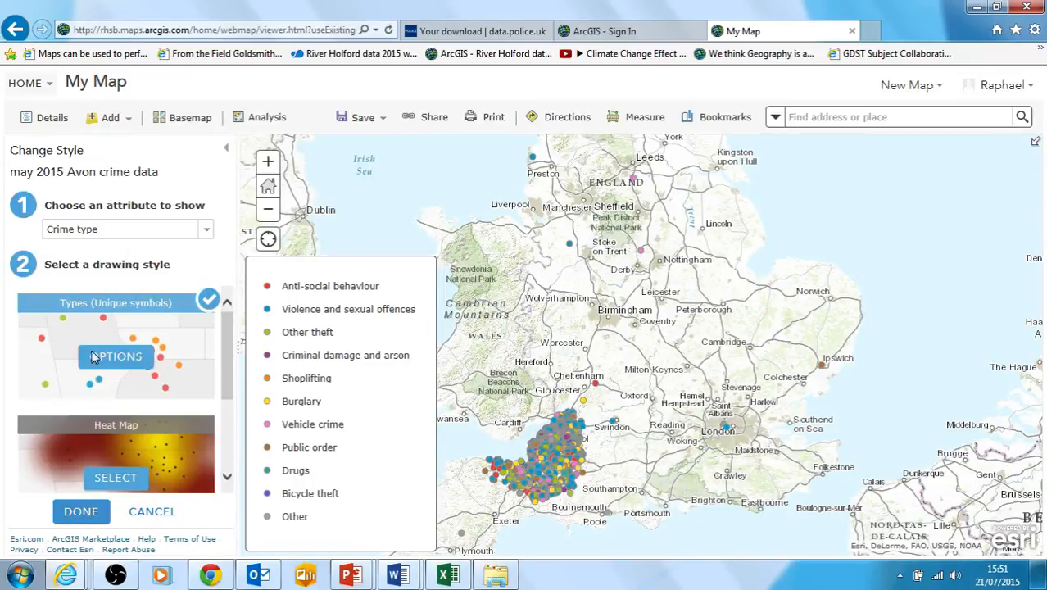
click(83, 511)
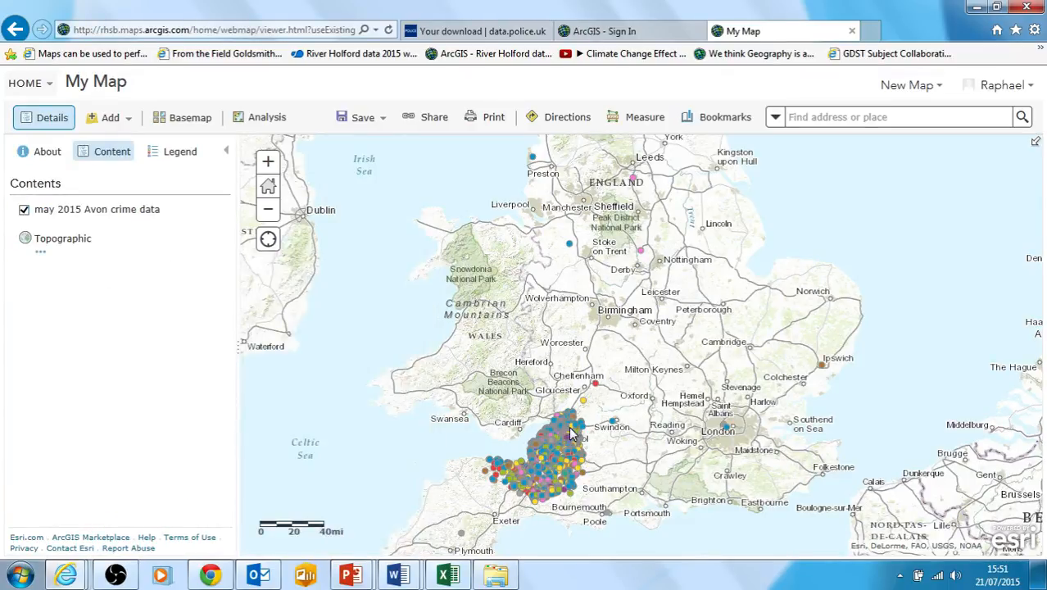
Step: Search the map for bath and close the search result pop-up
click(793, 117)
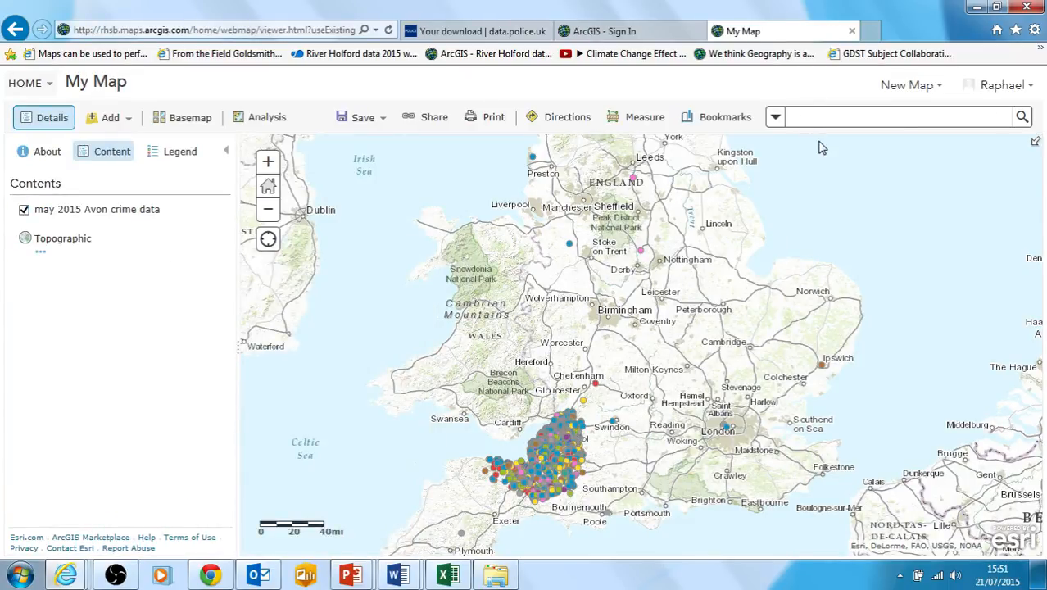
text(bath)
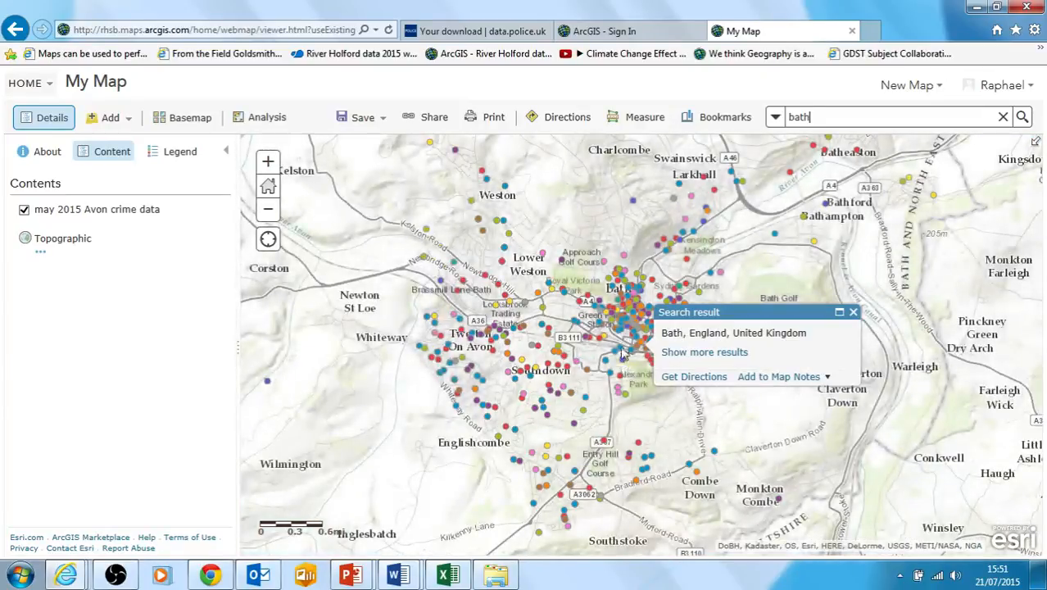
click(853, 312)
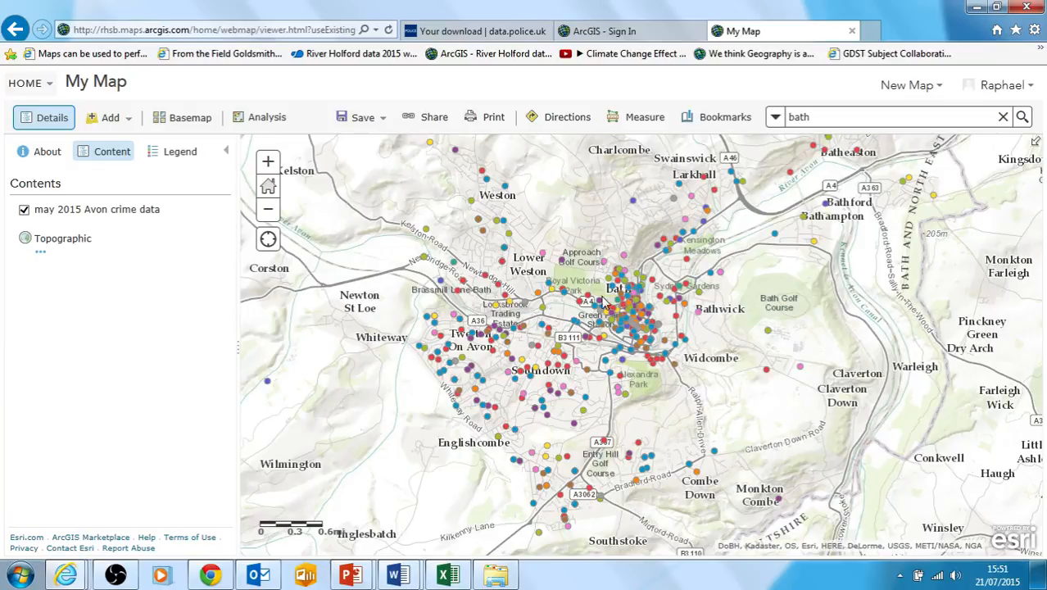
Step: Examine the attributes of a crime point near Lower Weston, including its month and crime type, and close its pop-up
click(542, 255)
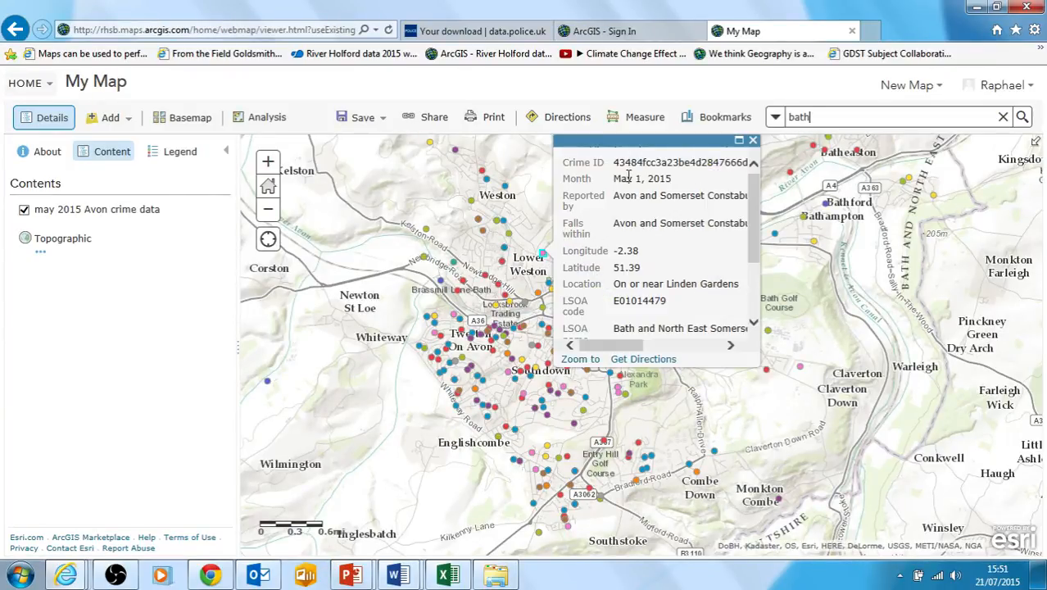
drag(616, 163, 668, 200)
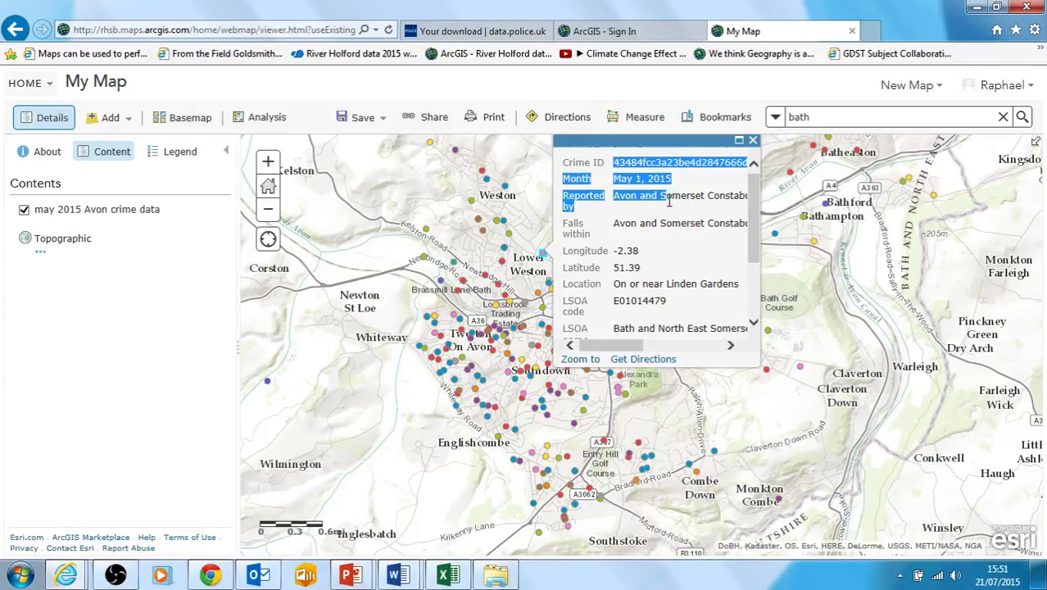
click(636, 227)
drag(757, 231, 758, 282)
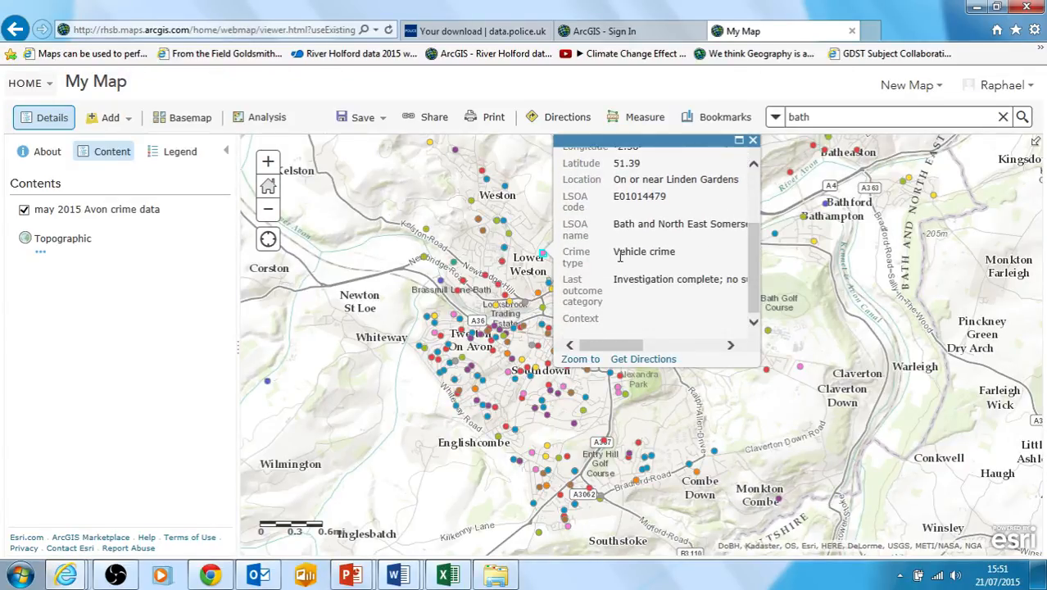
drag(620, 256, 676, 256)
click(676, 256)
drag(759, 297, 758, 287)
drag(642, 273, 676, 271)
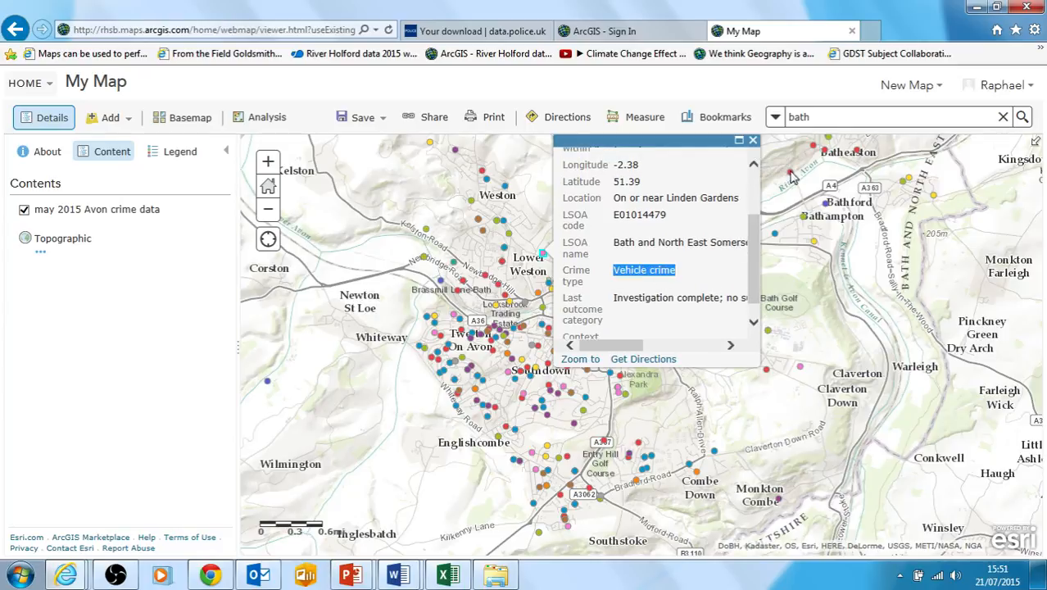
click(753, 141)
Step: Start saving the May 2015 Avon crime layer as an item titled "may 2015 Avon crime data test"
mouse_move(106, 218)
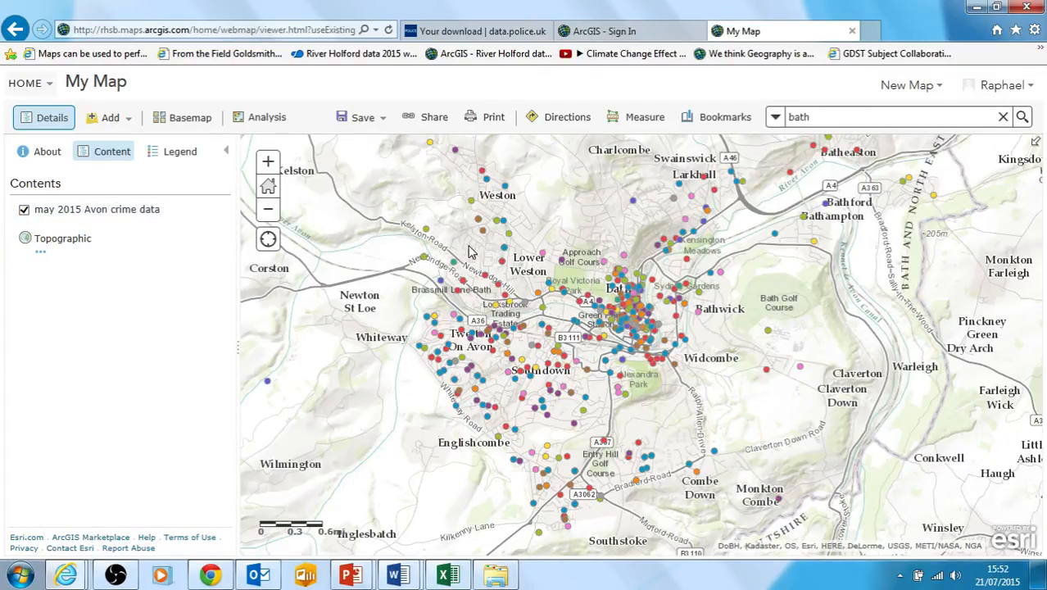
click(268, 162)
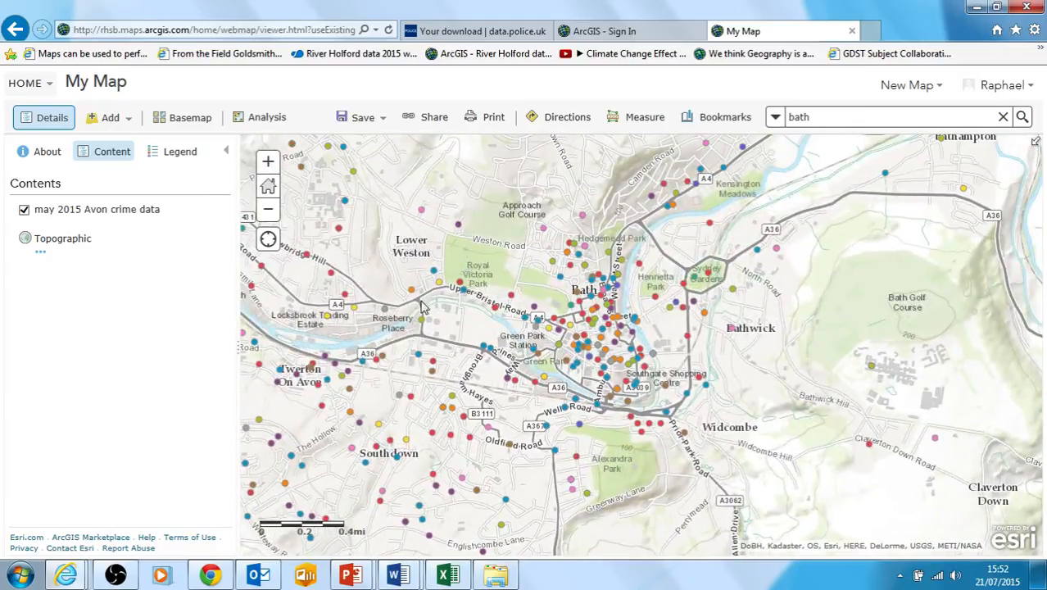
mouse_move(164, 209)
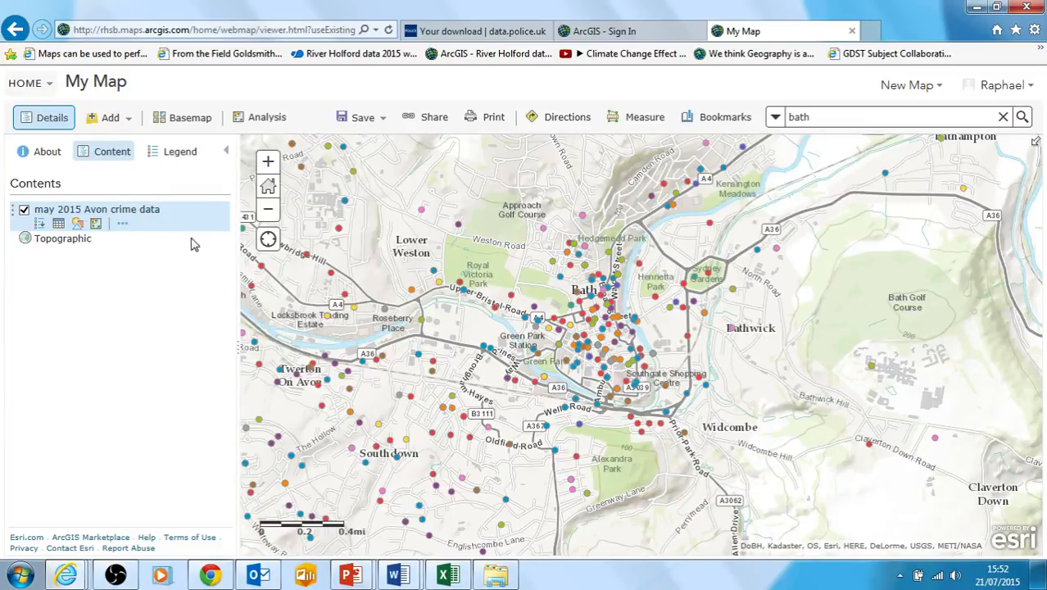
click(123, 226)
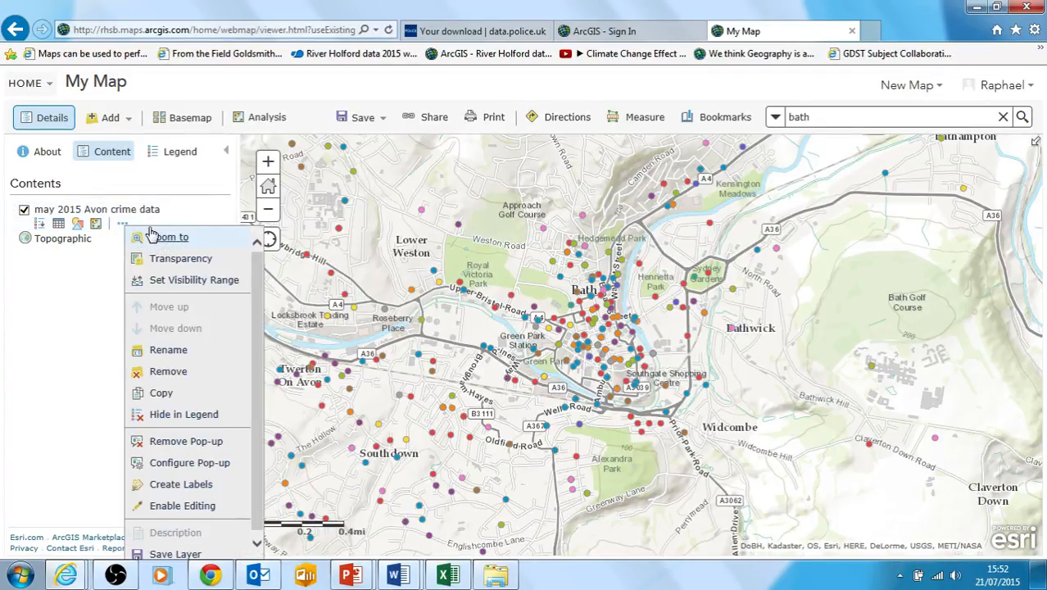
mouse_move(254, 273)
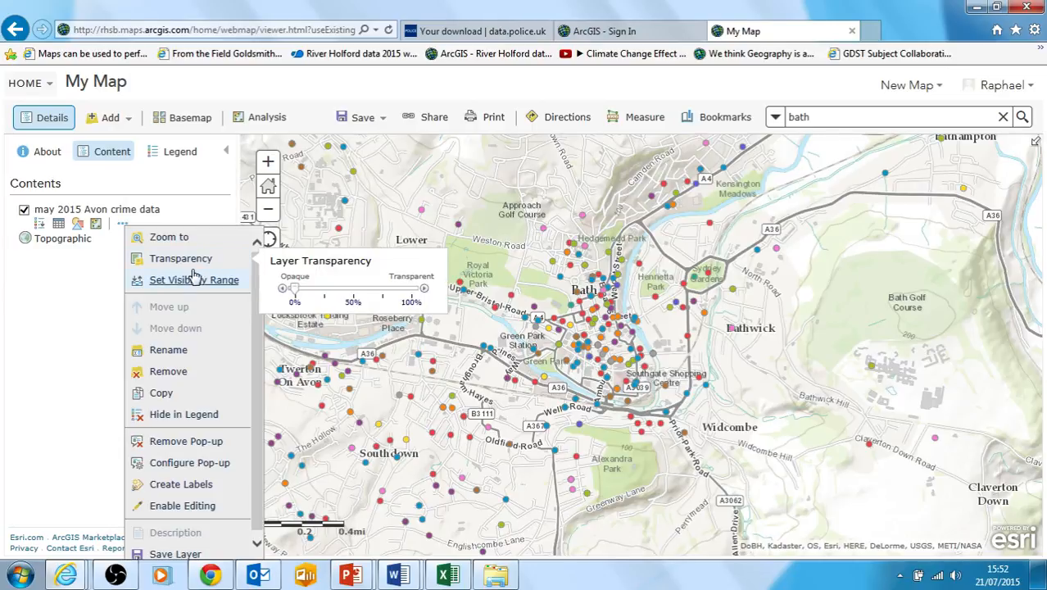
drag(256, 350, 262, 433)
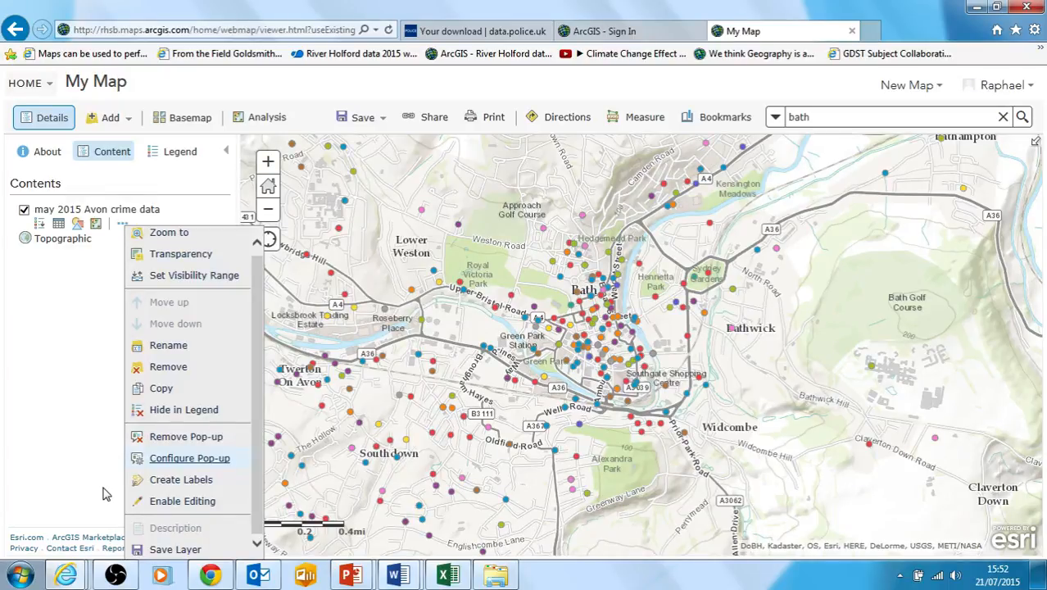
click(173, 550)
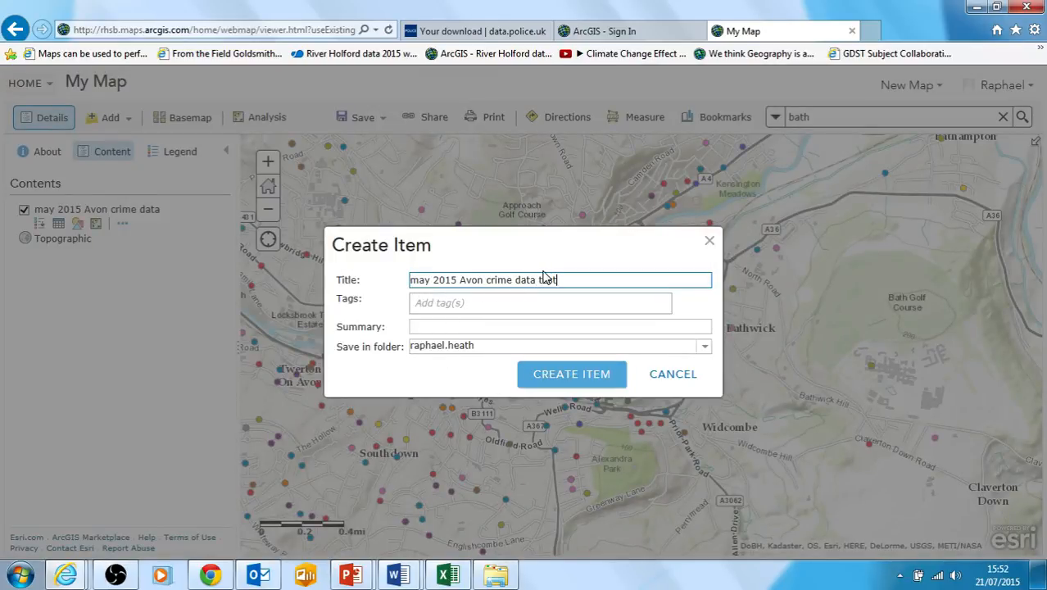
Step: Add the tag "test crime" to the new item
click(476, 305)
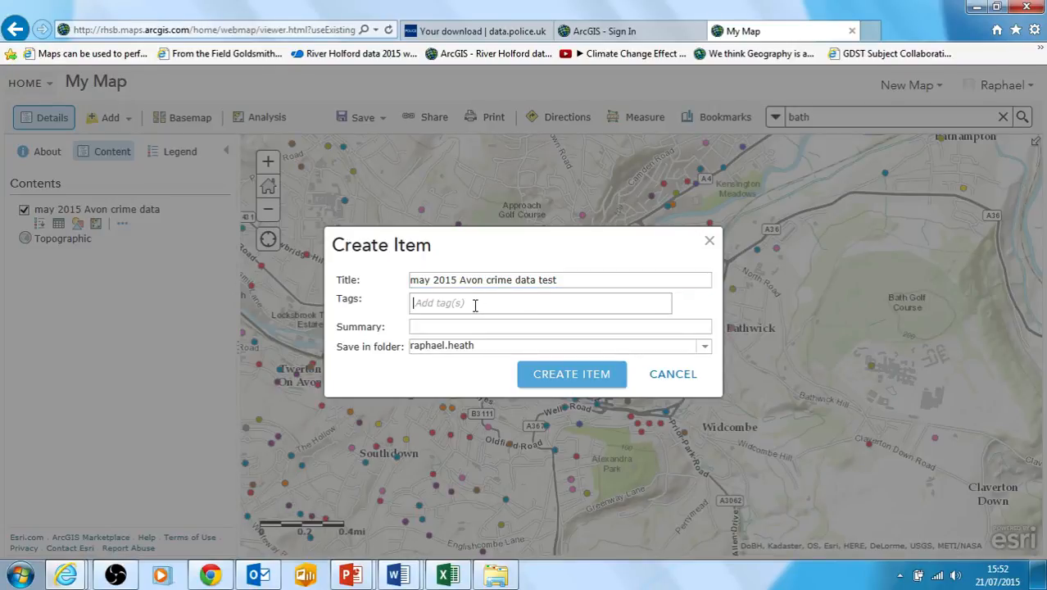
text(test cr)
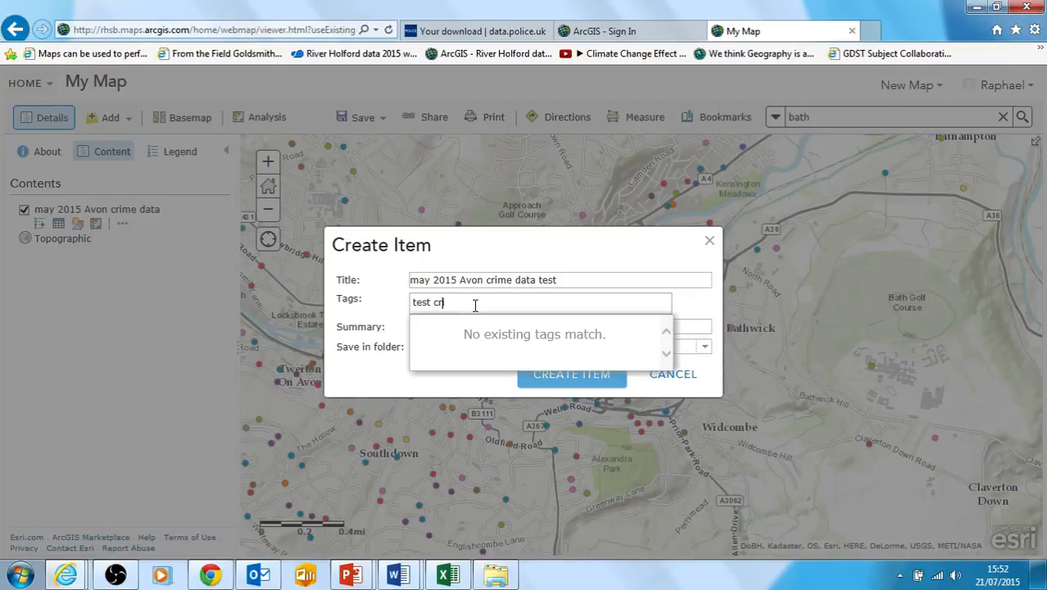
text(ime)
key(Return)
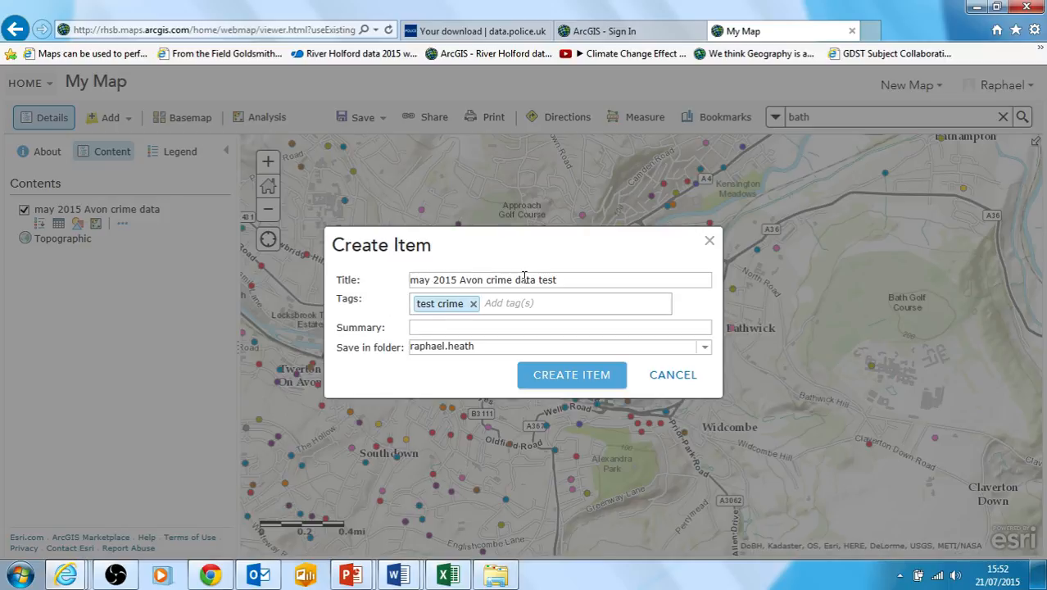
Step: Capitalize the first letter of the item title to make it "May 2015 Avon crime data test"
click(414, 279)
text(N)
key(BackSpace)
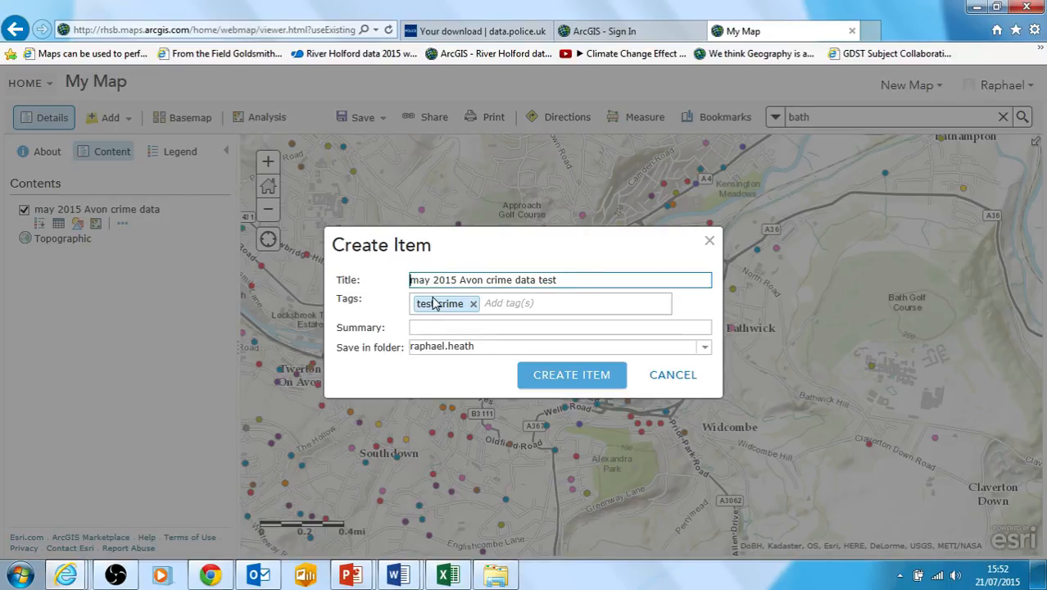
key(BackSpace)
text(M)
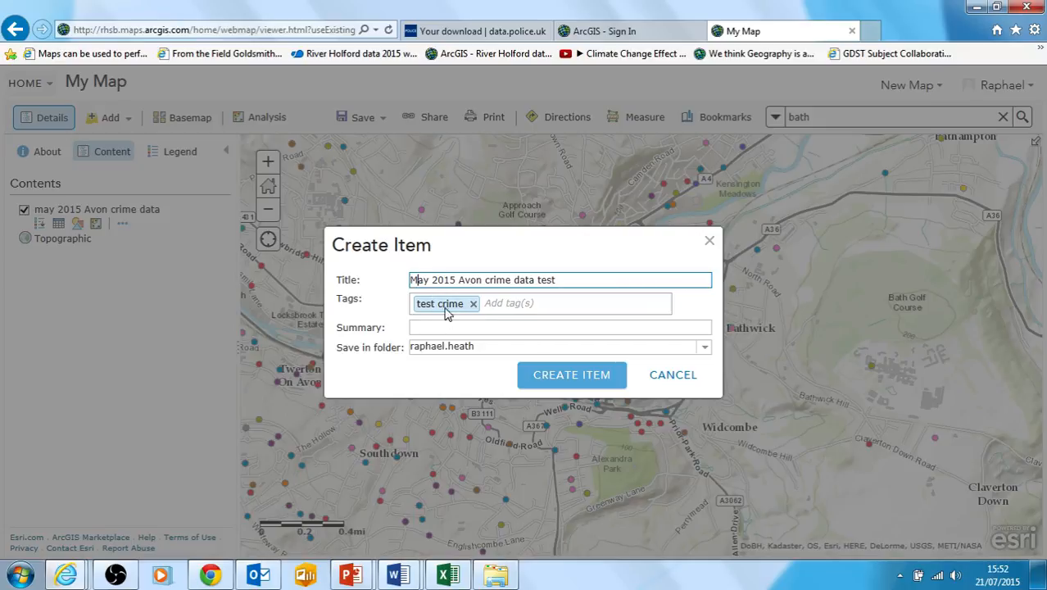
Step: Enter the item summary "Crime data for Avon in May 2015", dismissing the Windows color scheme prompt
click(525, 304)
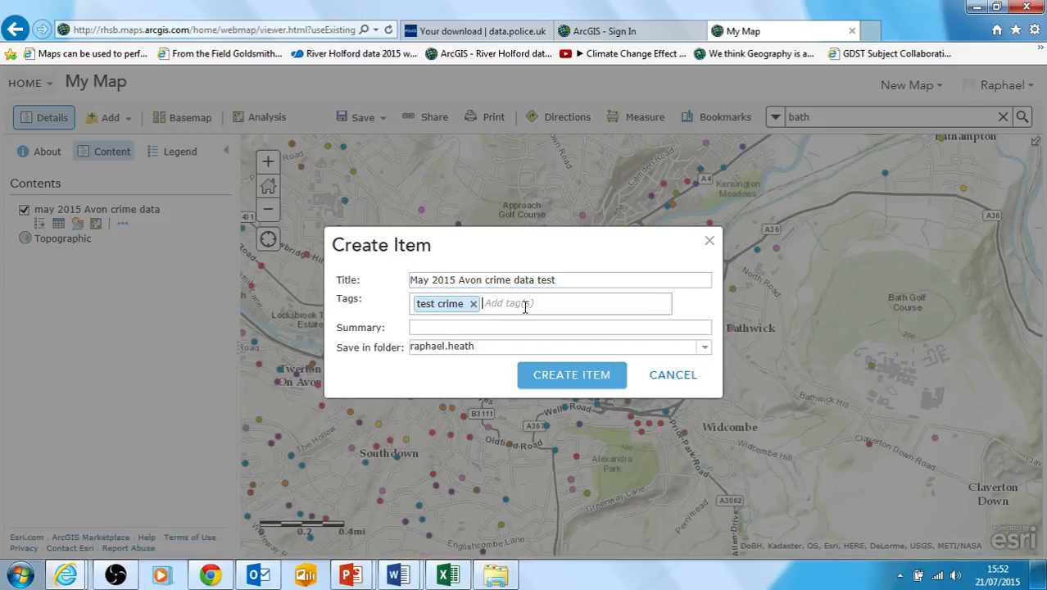
click(429, 327)
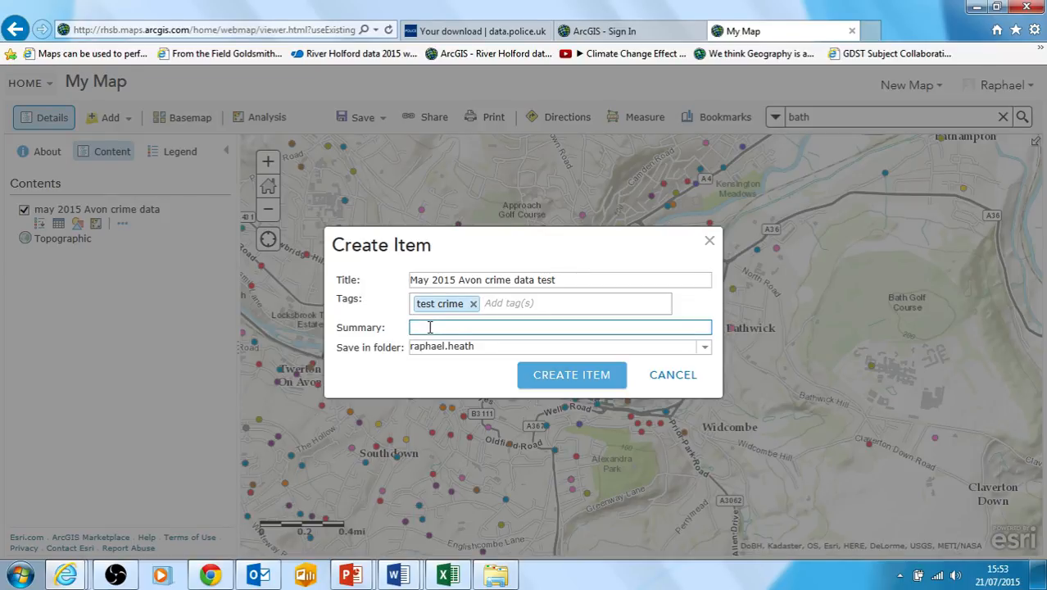
text(Crime)
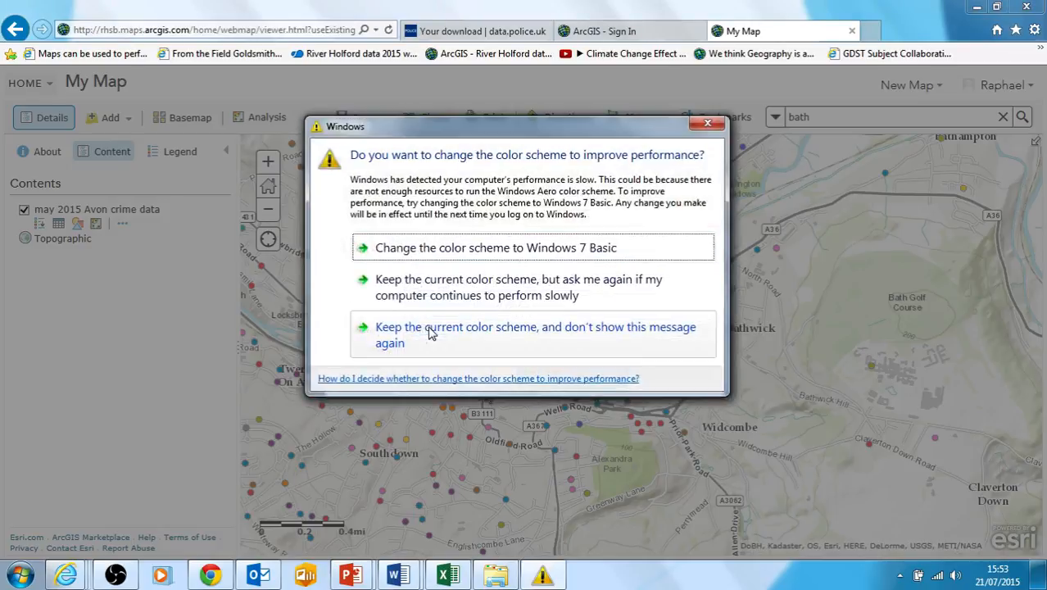
click(706, 124)
text(d)
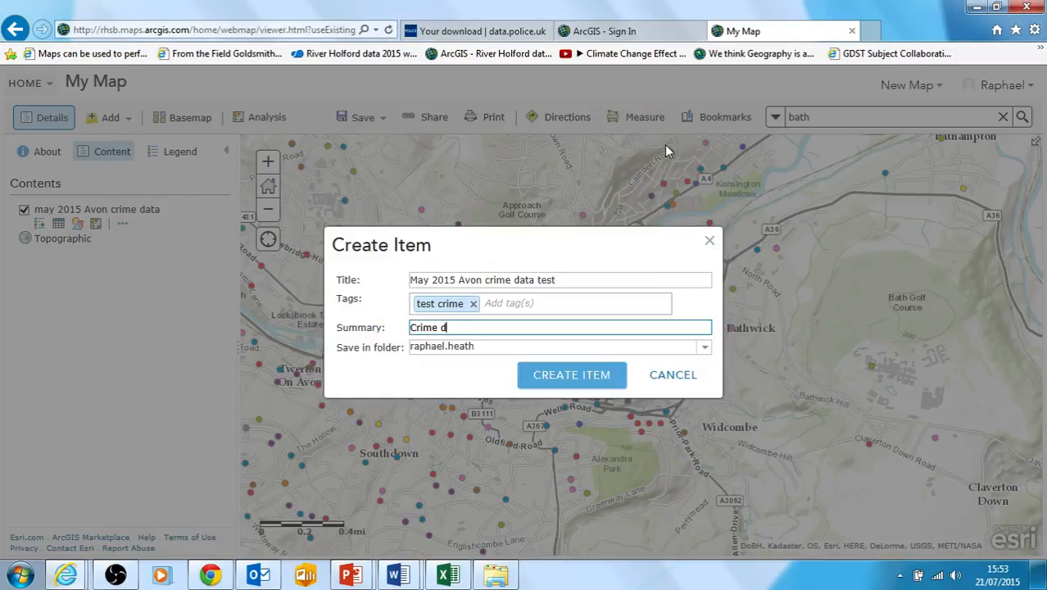
text(ata for Avon in May 2015)
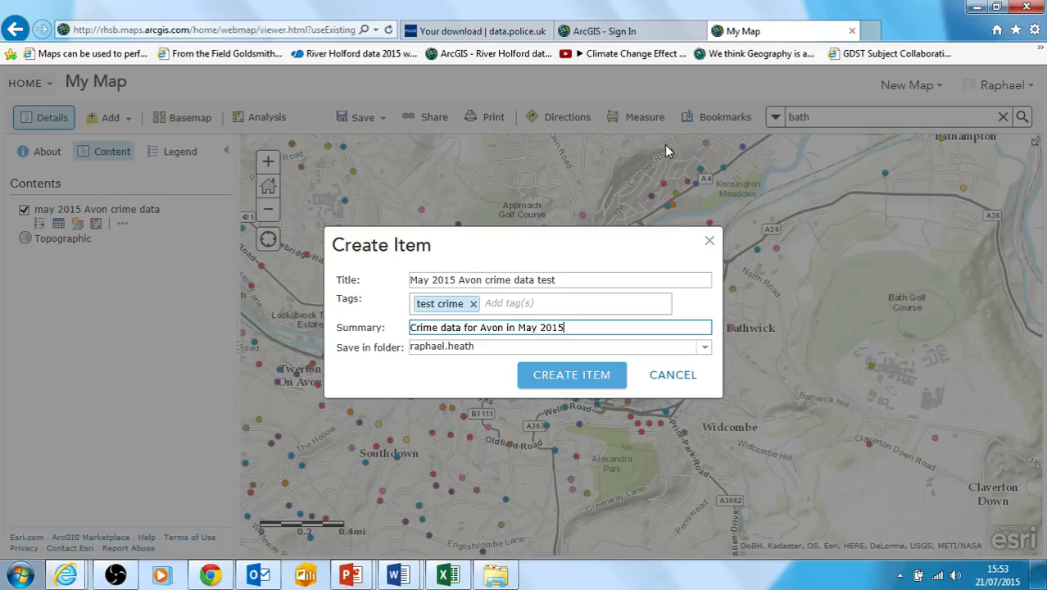
Step: Choose the test folder as the save location and create the item
click(705, 354)
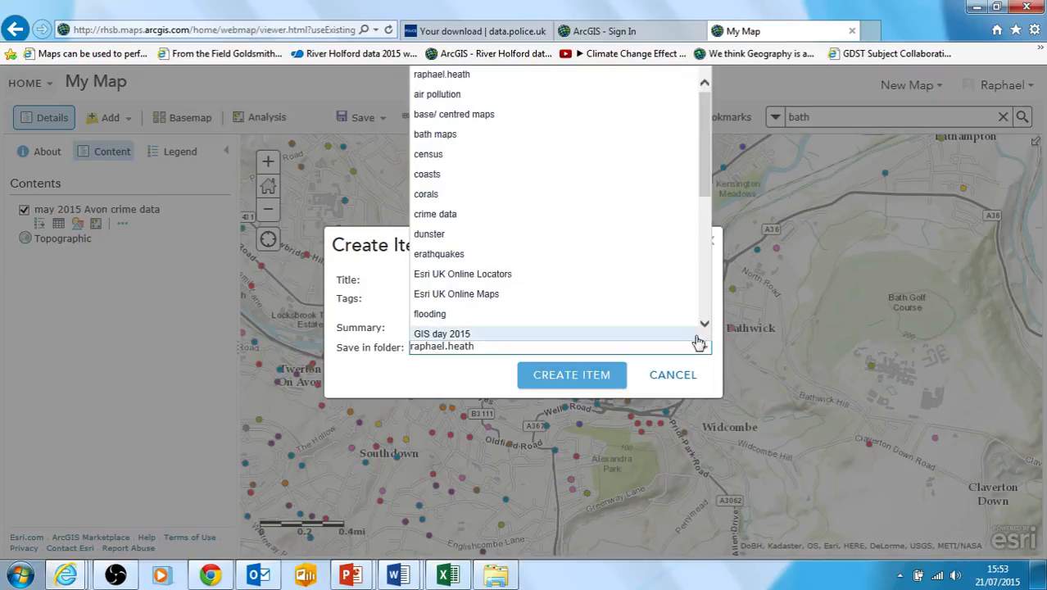
drag(702, 157, 705, 277)
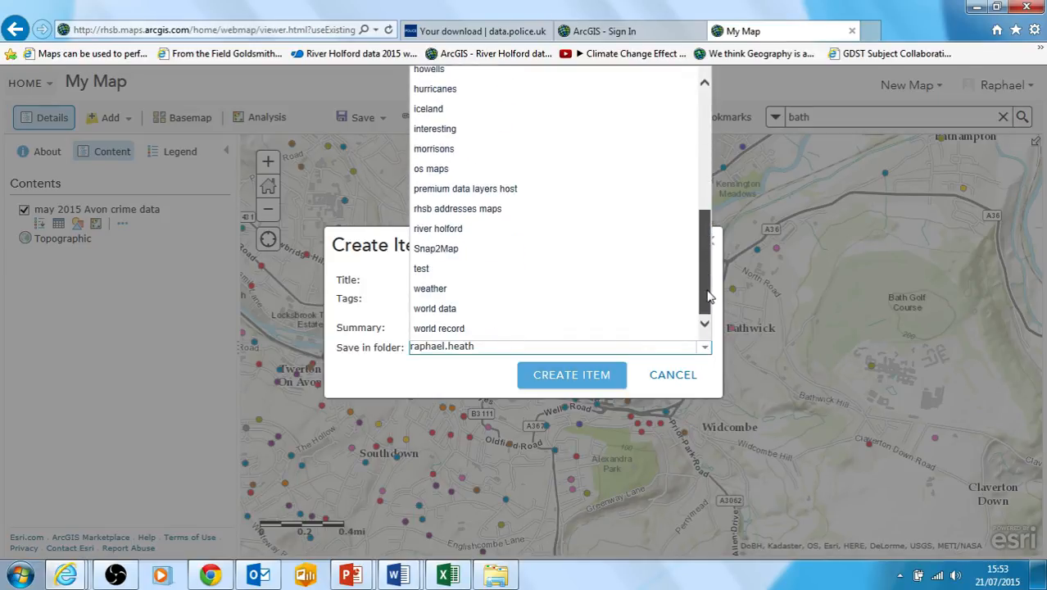
click(484, 269)
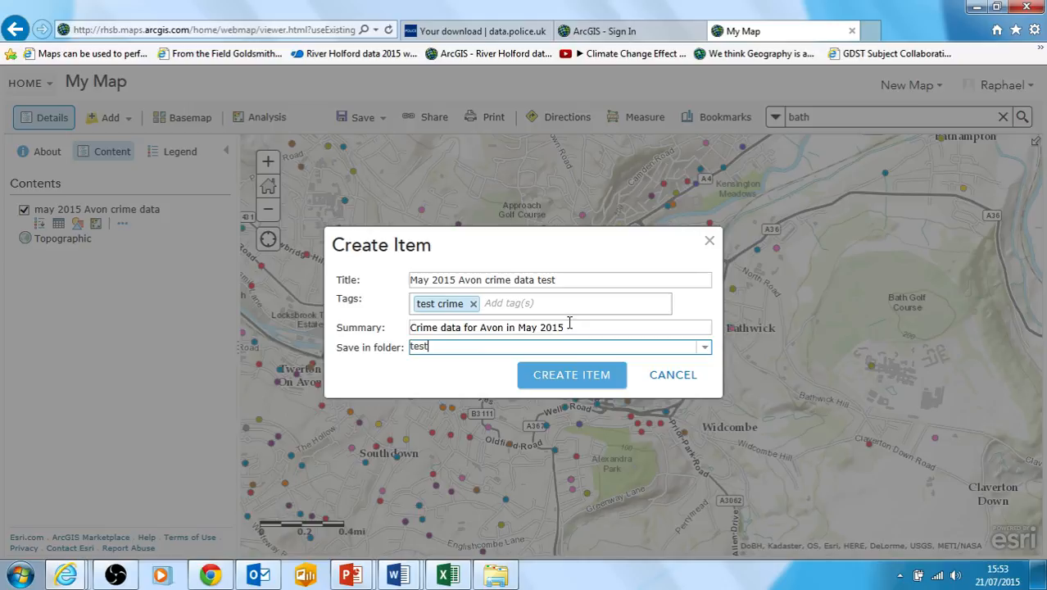
click(573, 376)
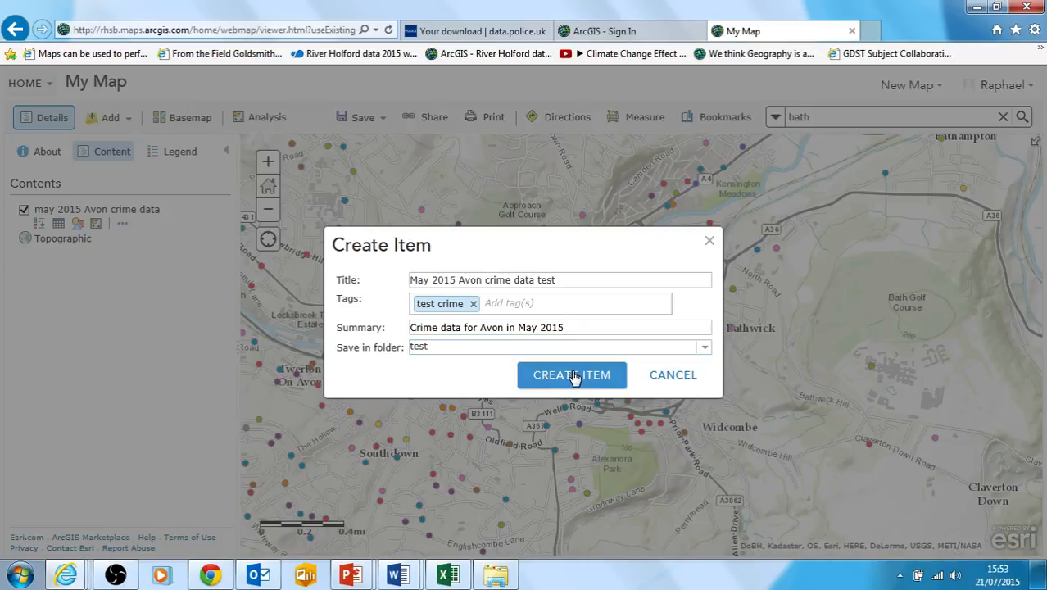
click(617, 377)
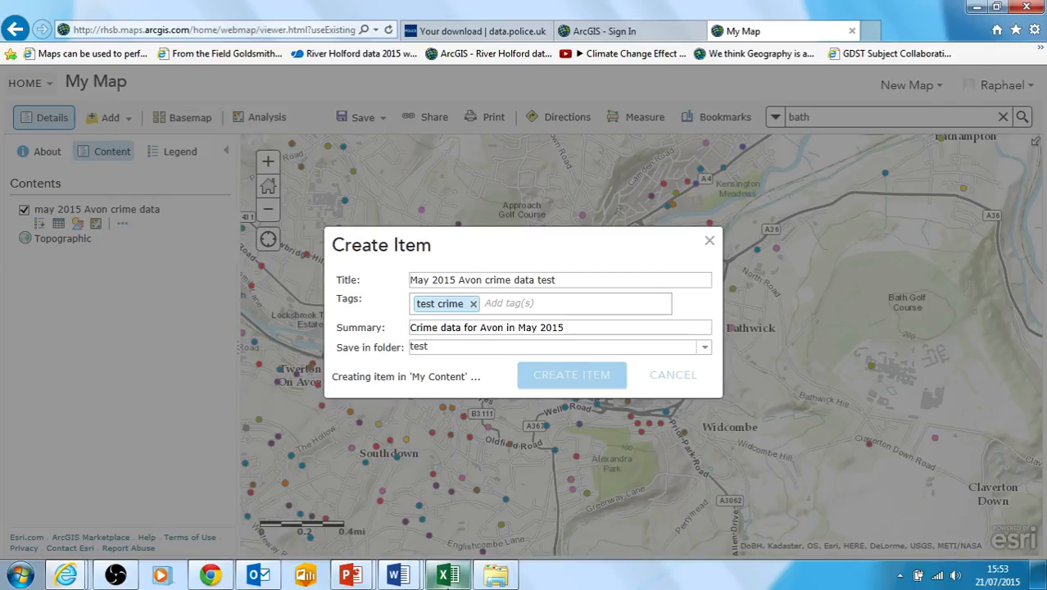
Step: Switch to the may 2015 Avon crime data workbook in Excel and examine its column headings, especially Longitude, Latitude and Crime type
mouse_move(447, 580)
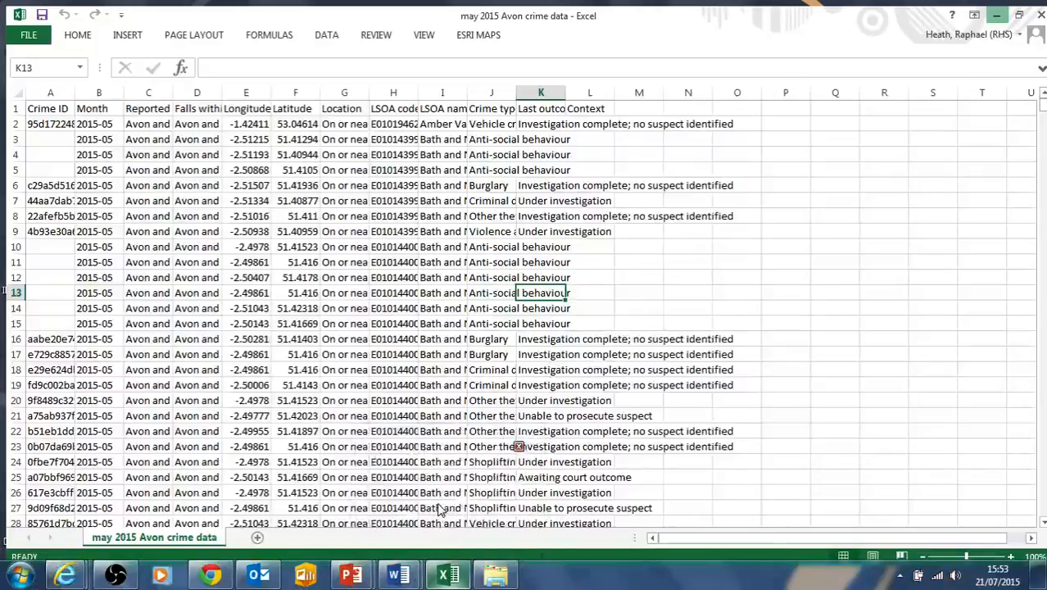
click(437, 502)
click(51, 104)
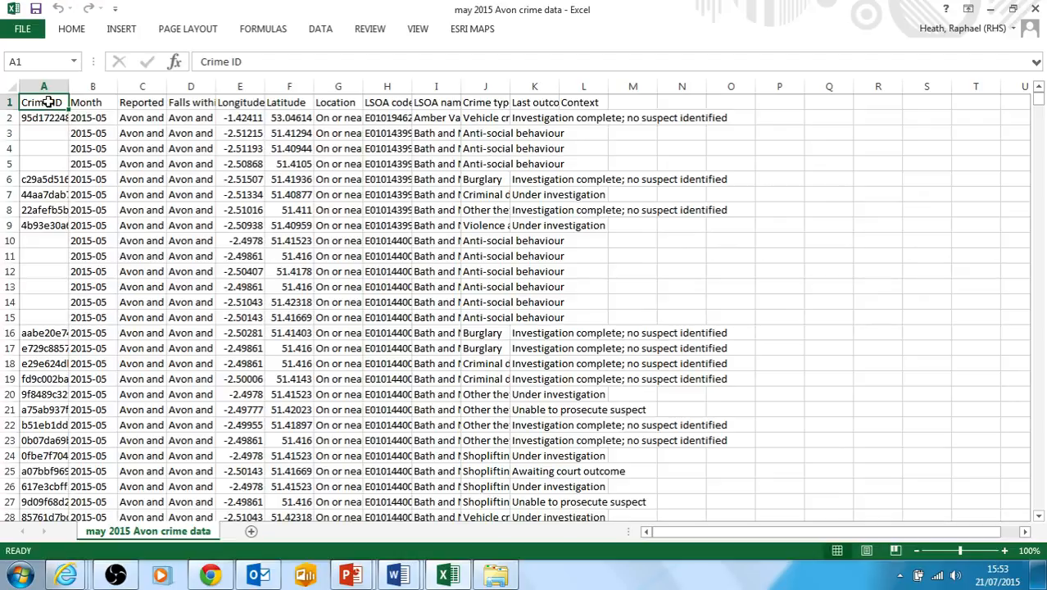
drag(47, 102, 514, 295)
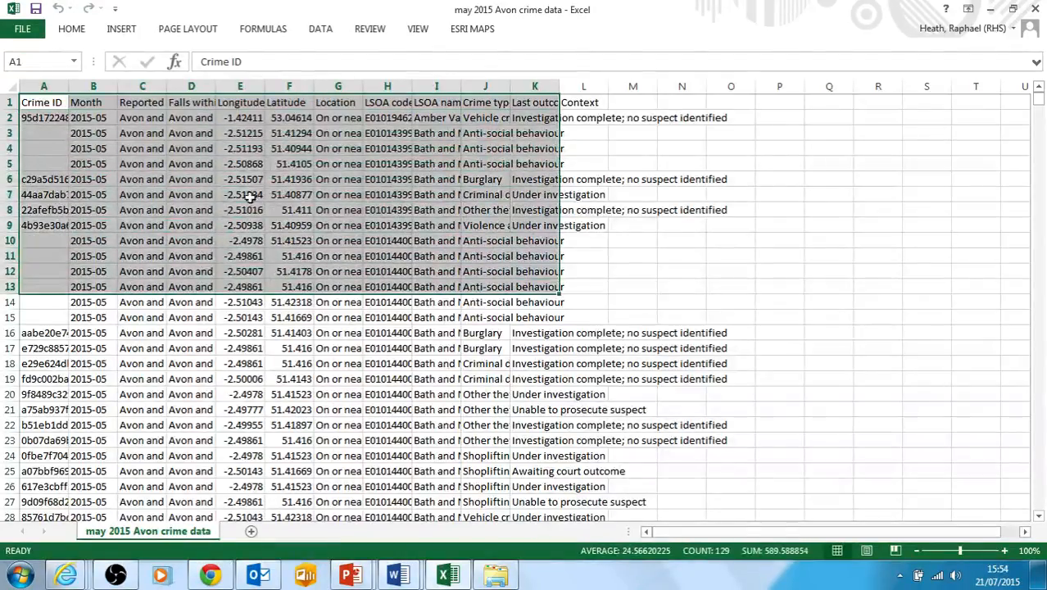
click(227, 178)
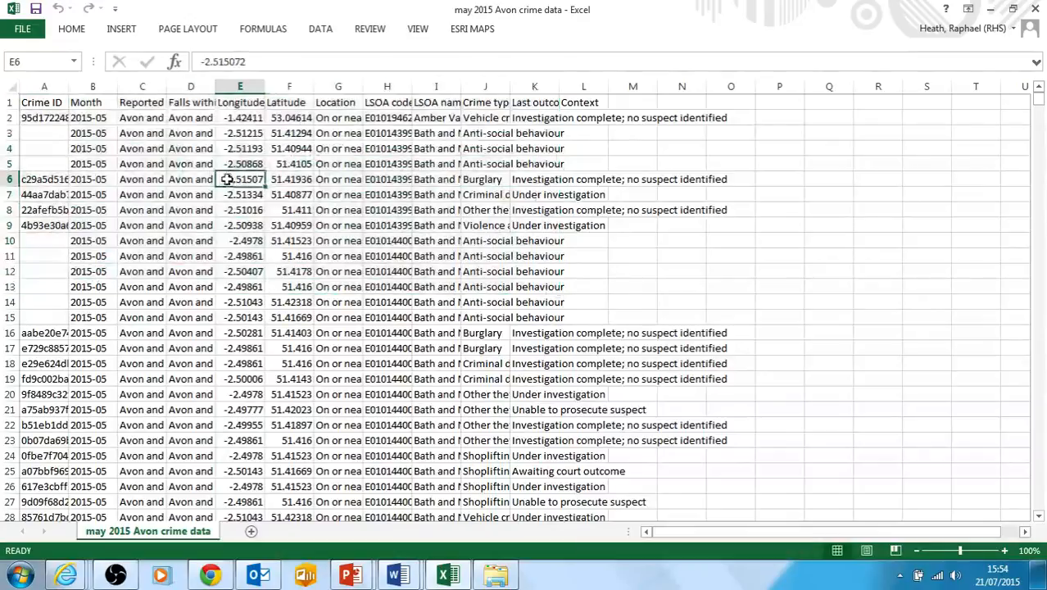
click(239, 102)
click(239, 119)
drag(239, 102, 290, 121)
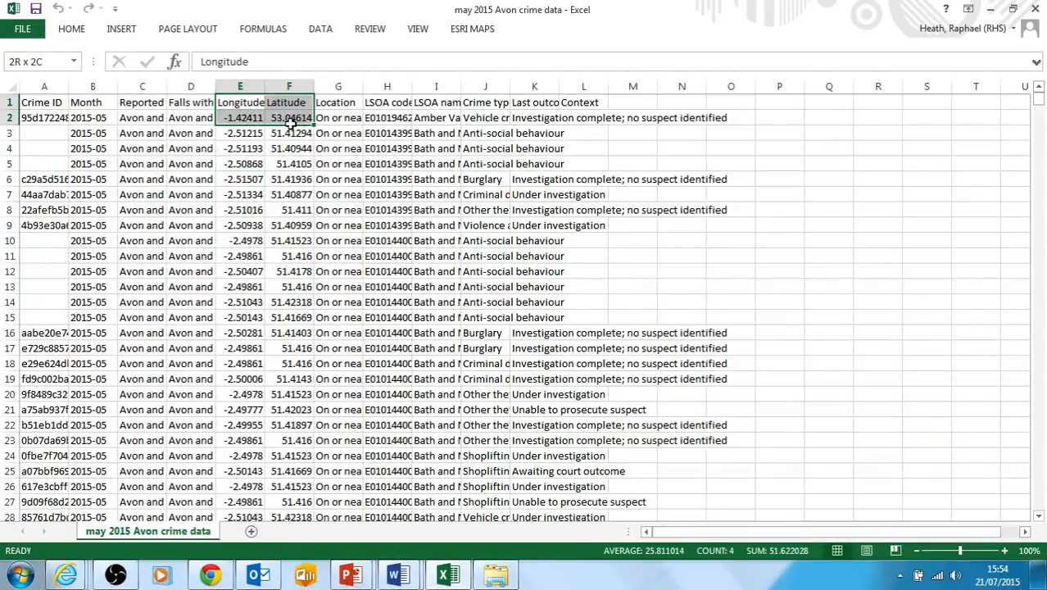
click(471, 119)
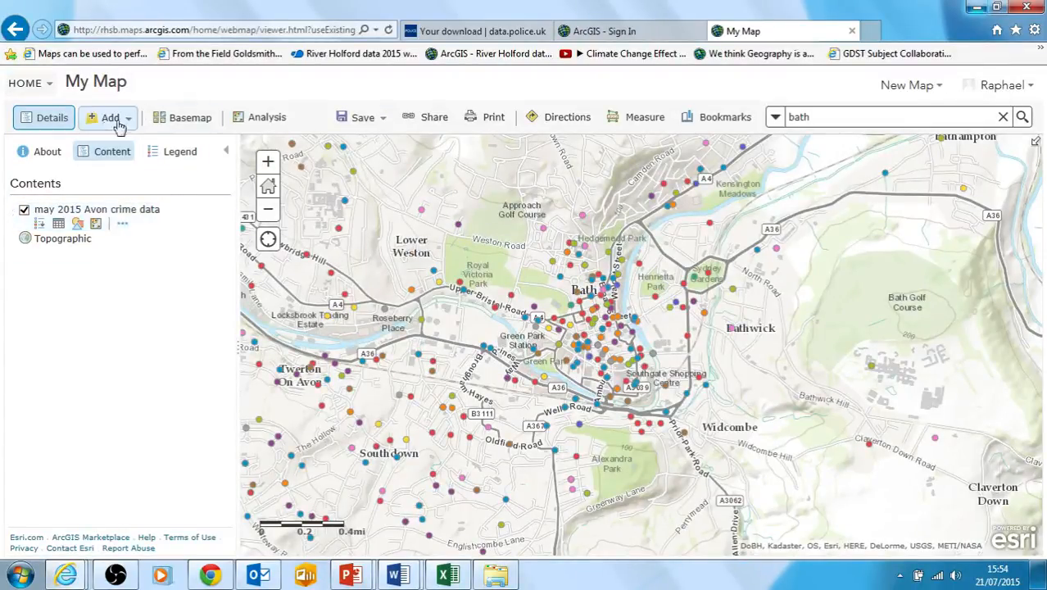
Step: Search the organization's layers for "crime may test" and add the May 2015 Avon crime data test layer to the map
click(115, 120)
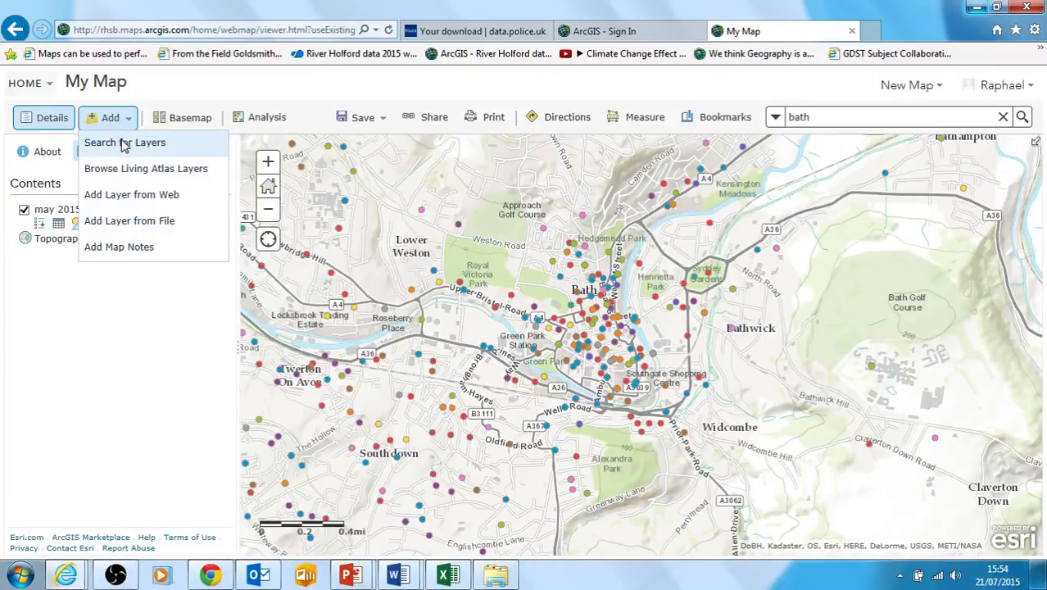
click(116, 146)
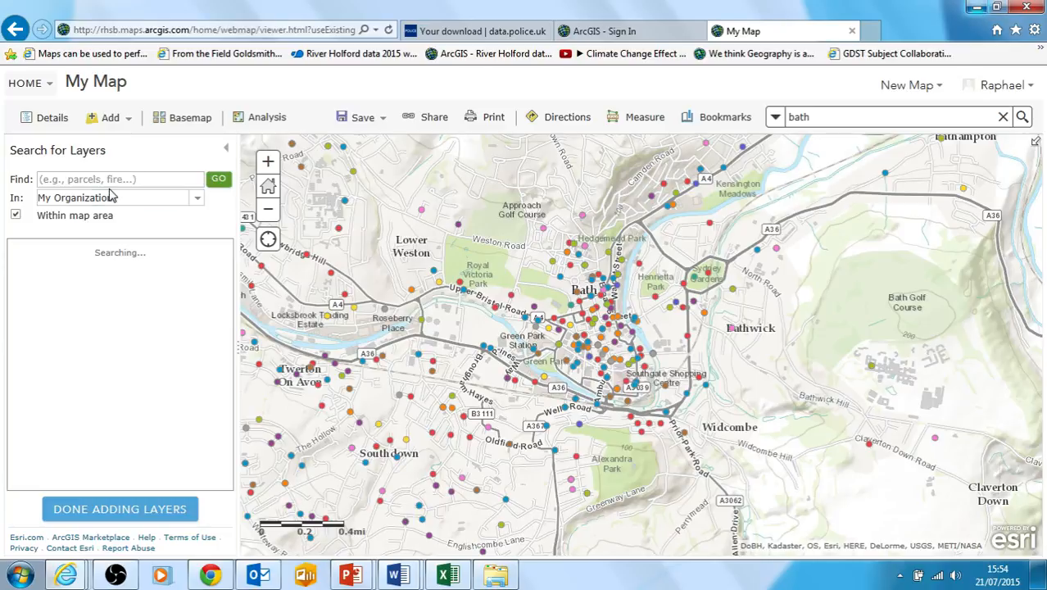
click(66, 176)
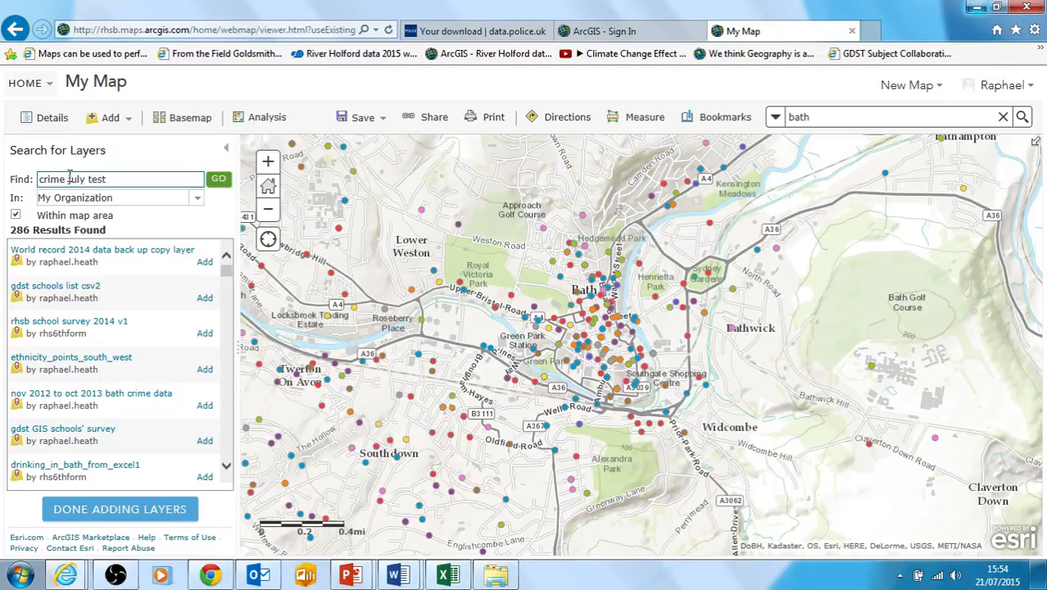
double_click(71, 179)
text(may)
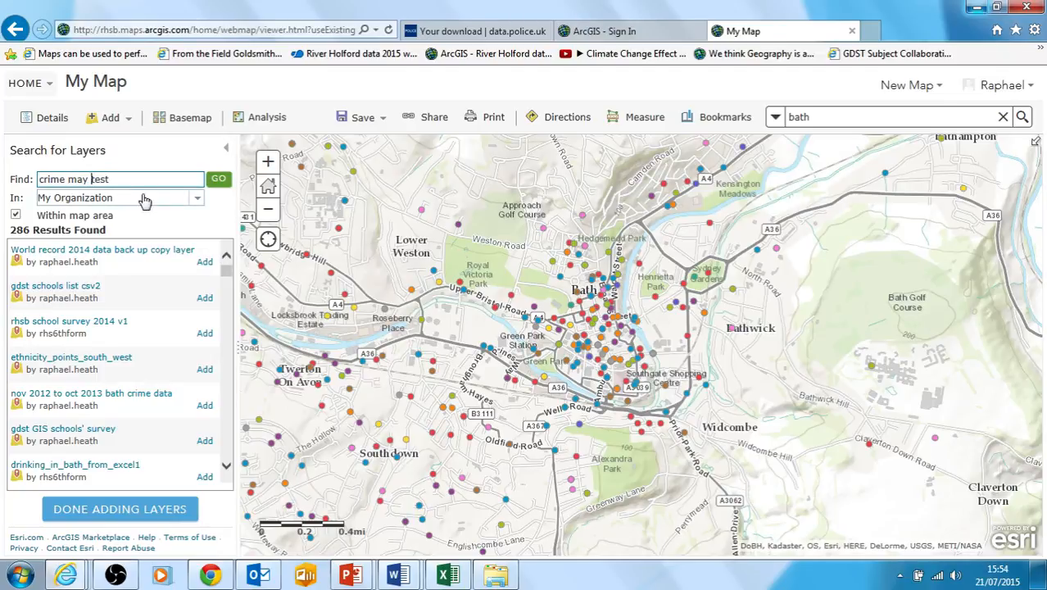
click(217, 180)
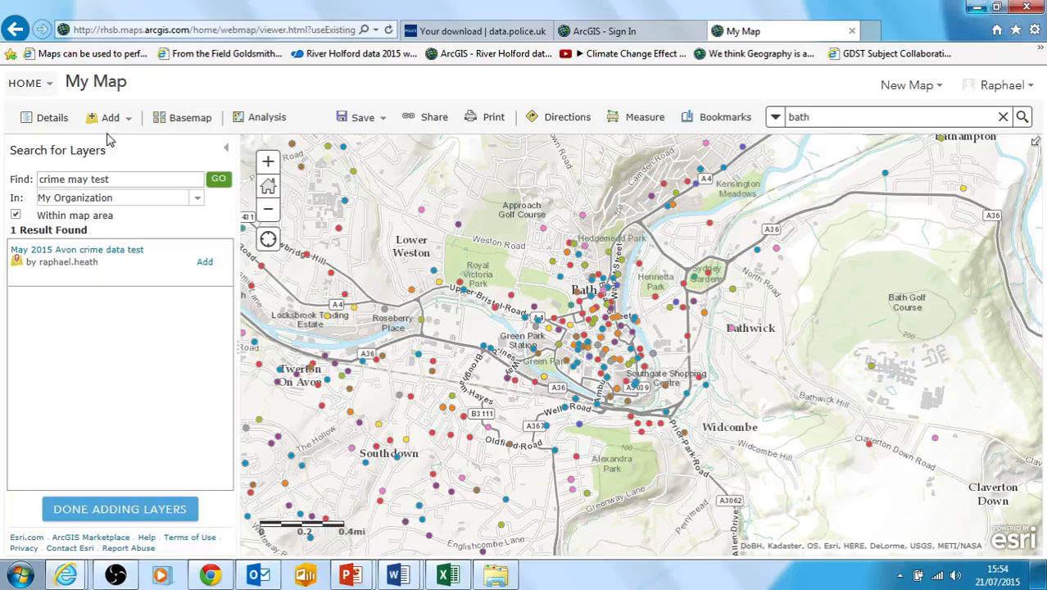
click(205, 264)
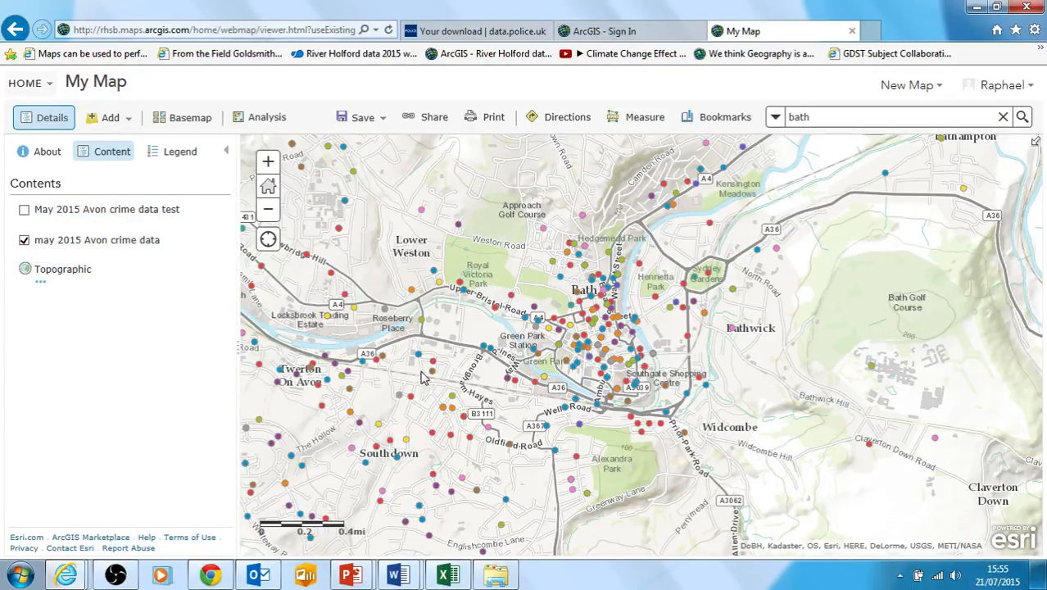
Step: Start saving the map as a new one and title it "Crime data in Bath test"
click(390, 122)
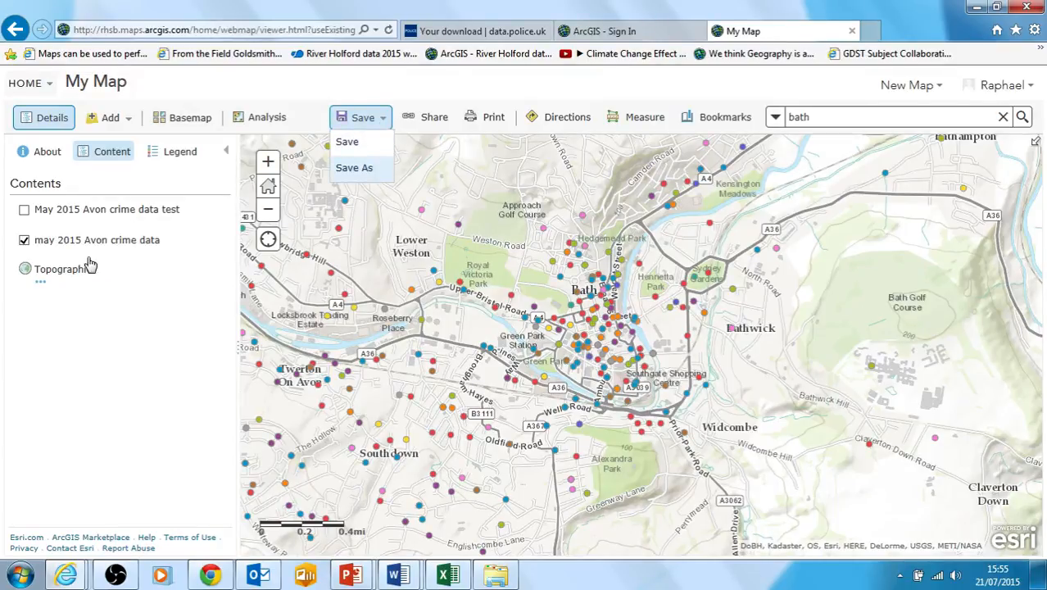
click(354, 168)
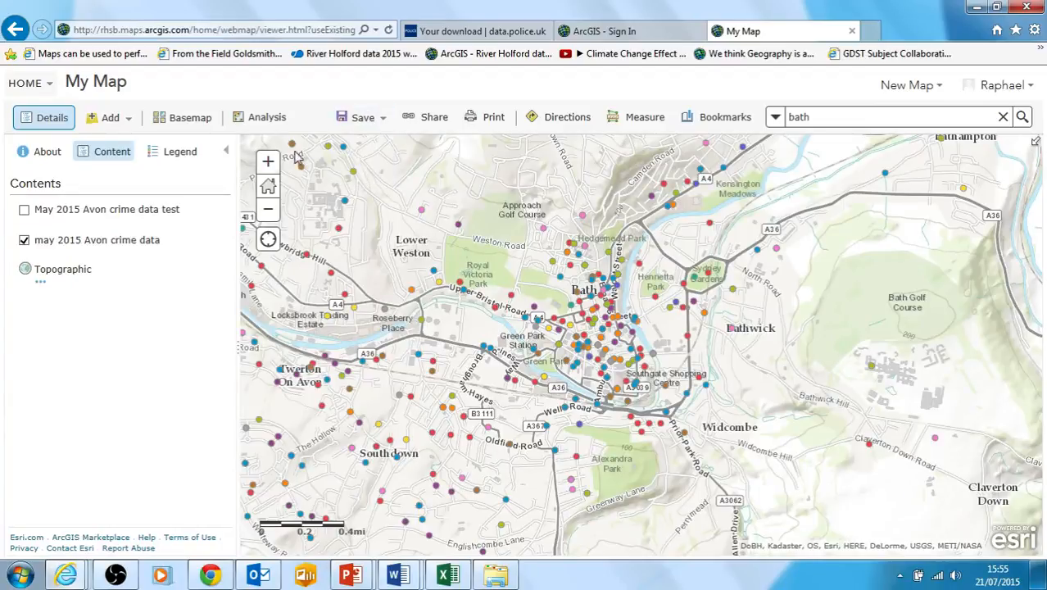
mouse_move(104, 258)
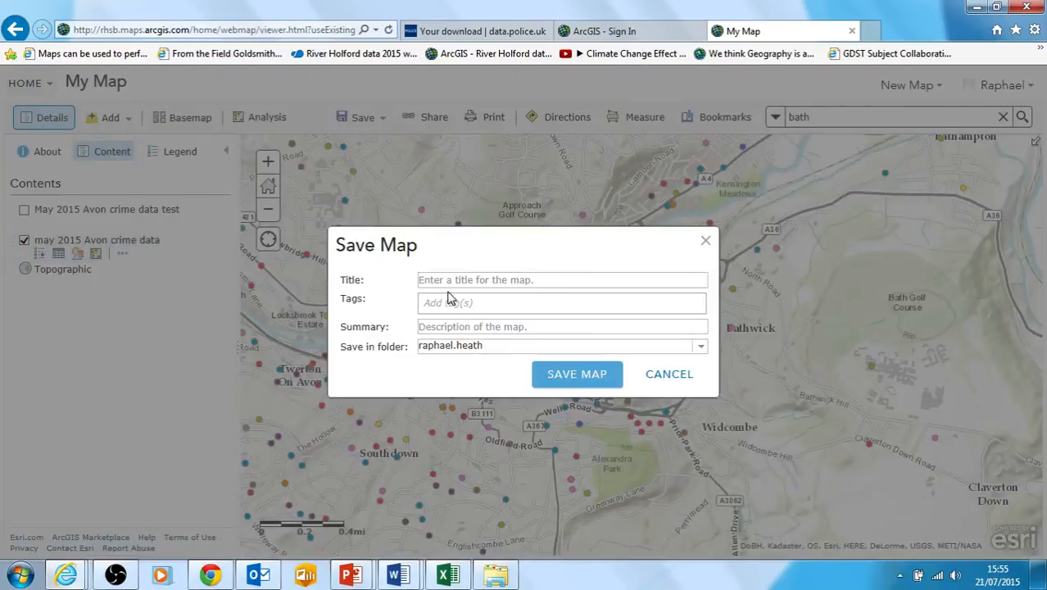
click(445, 281)
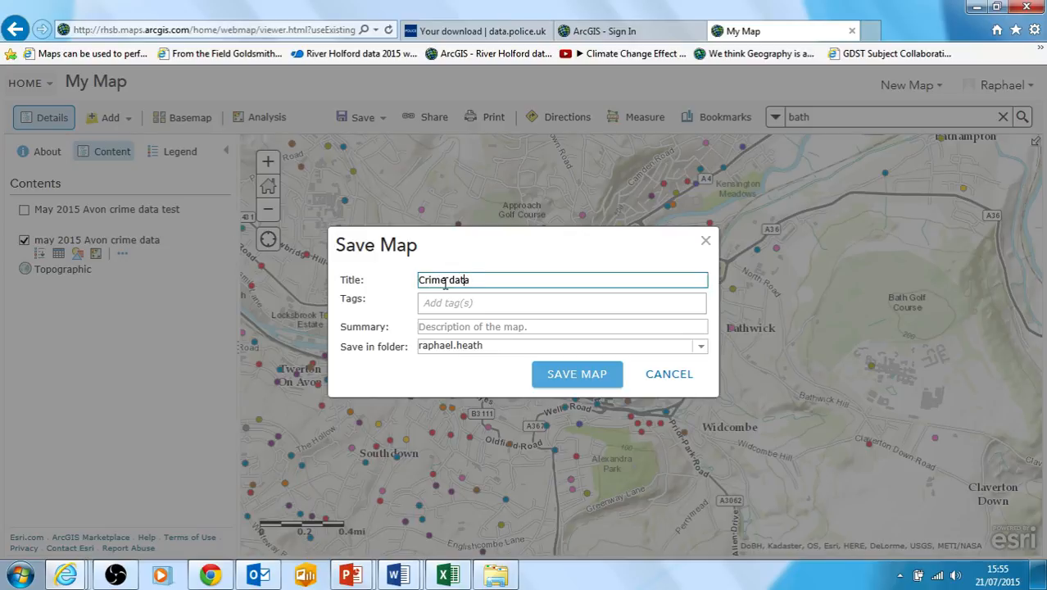
text(test)
Step: Tag the map with "test" and "crime" and enter the summary "test of crime data input to GIS"
click(451, 302)
text(st)
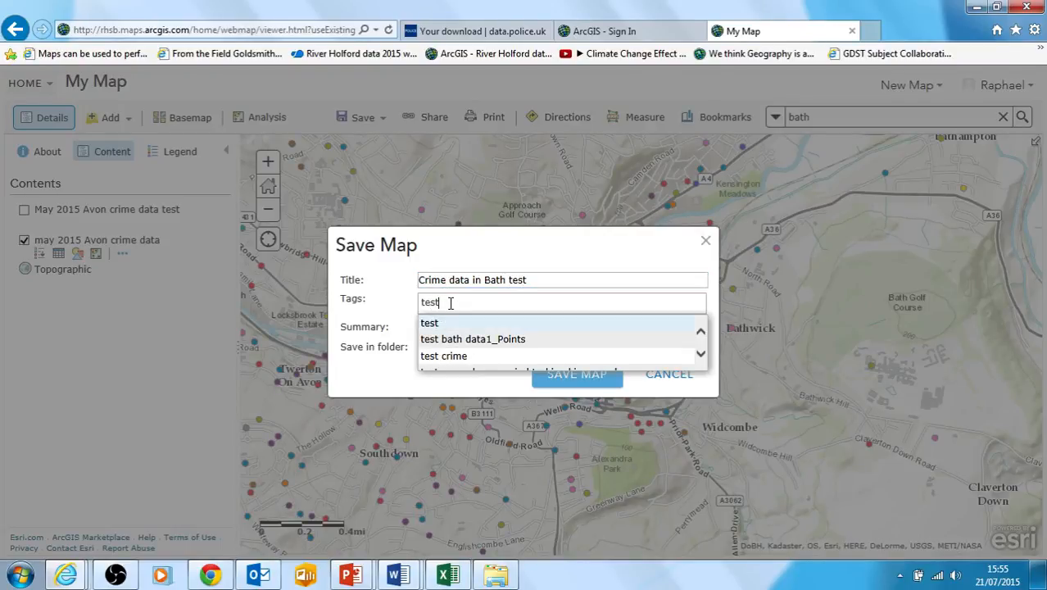
key(Return)
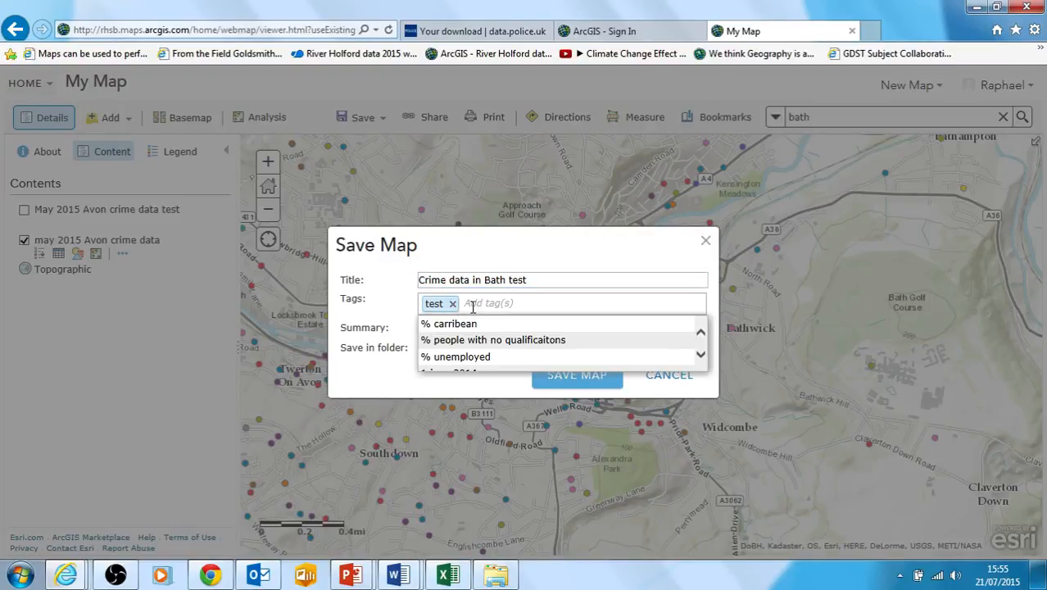
text(crime)
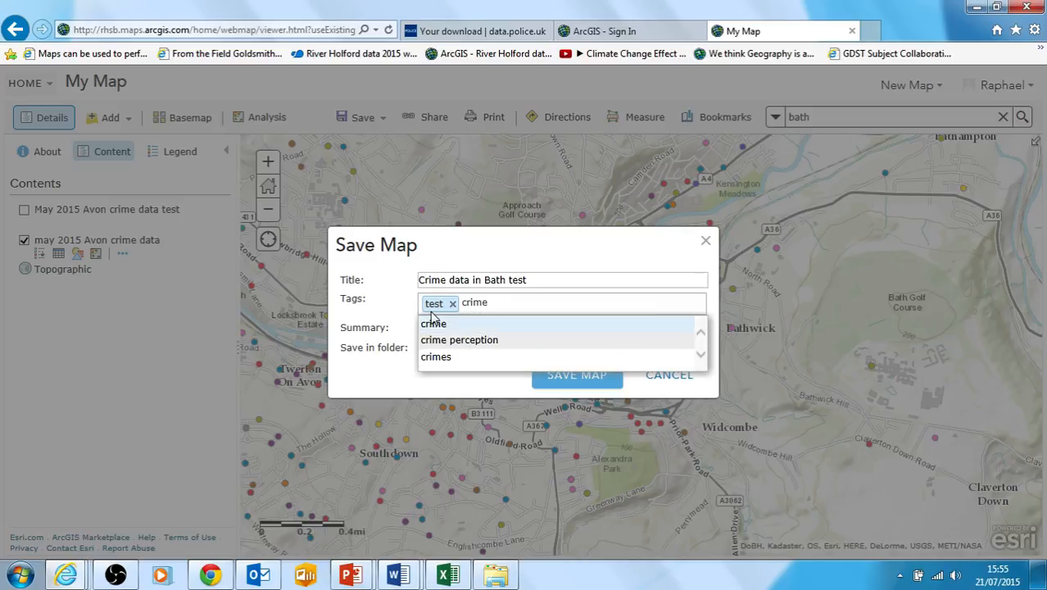
click(373, 328)
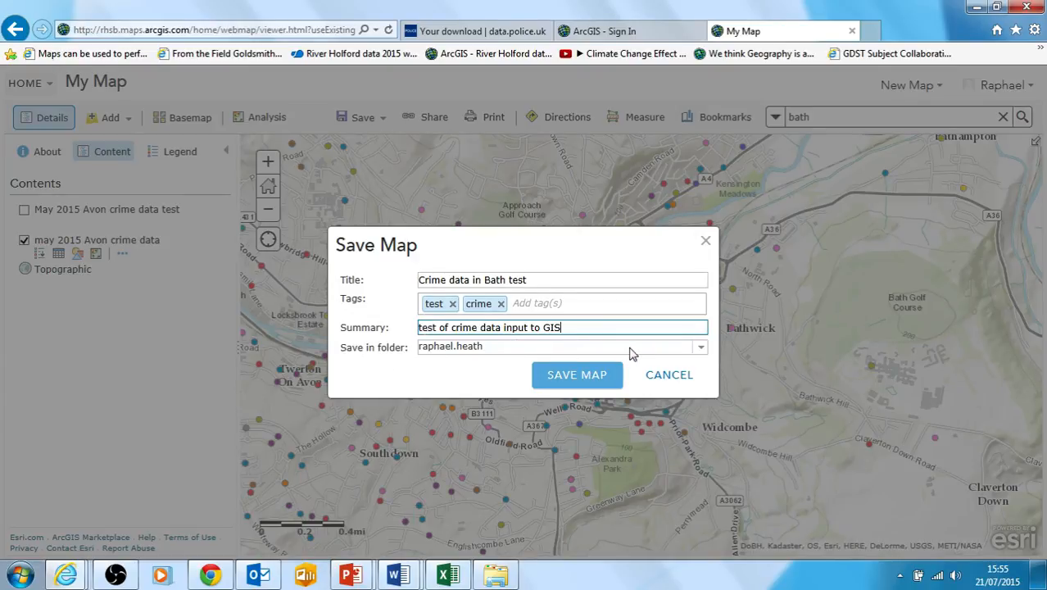
Step: Choose the test folder as the map's save location and save the map
click(701, 347)
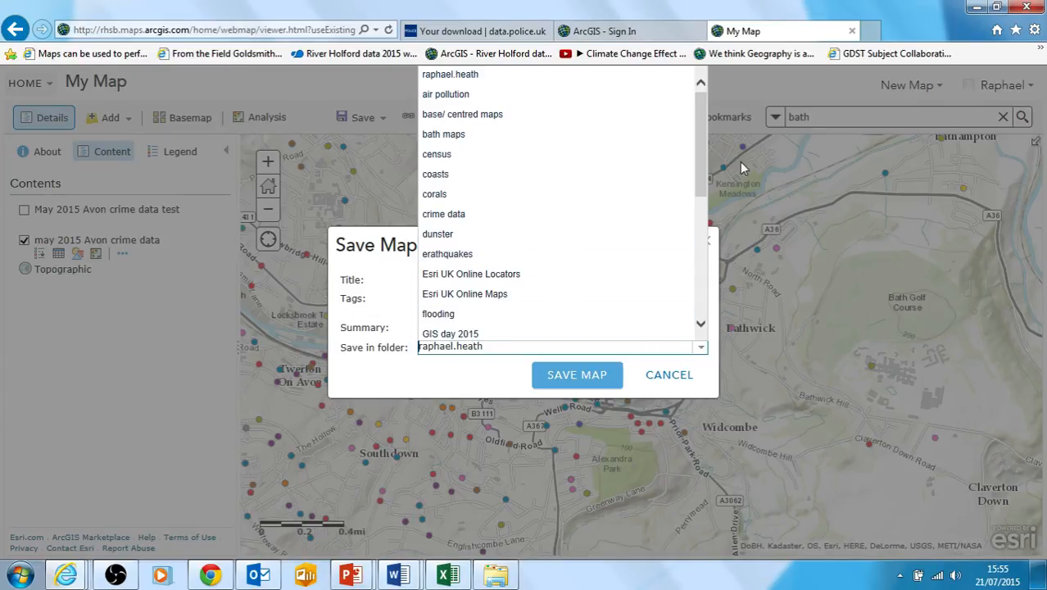
drag(705, 172, 704, 287)
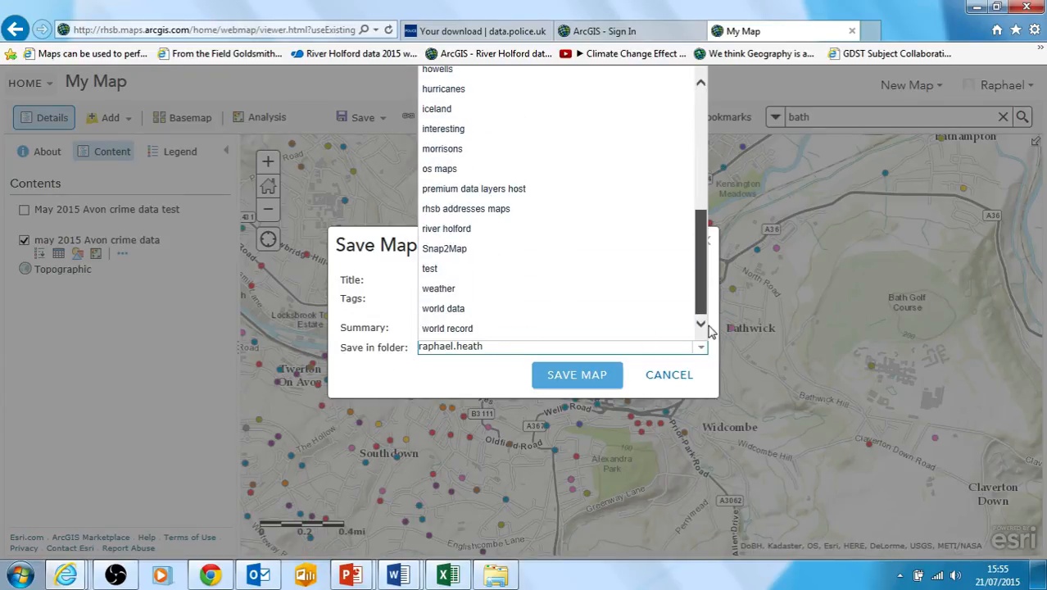
click(482, 269)
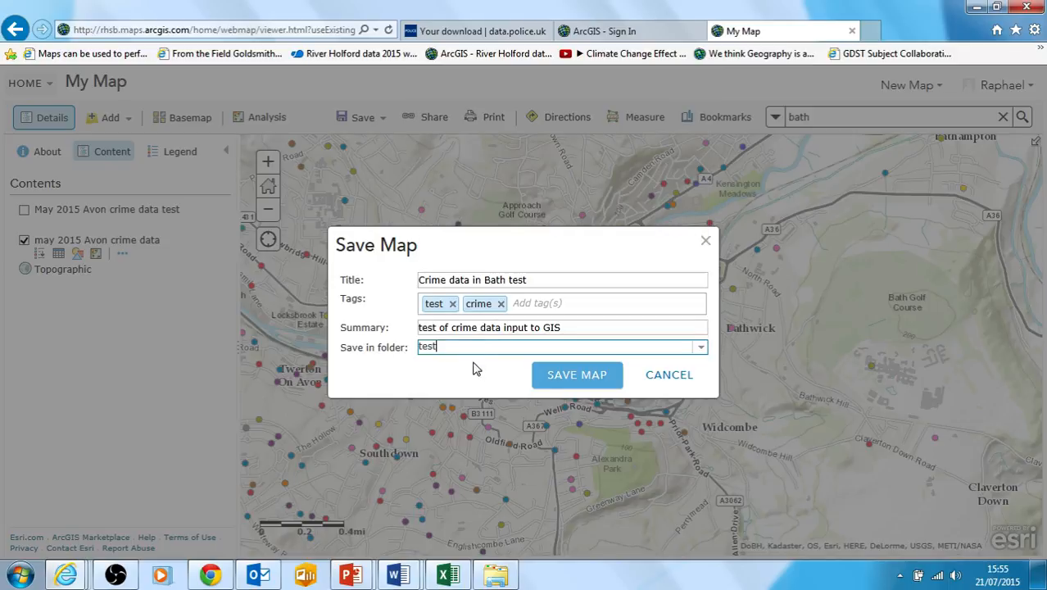
click(557, 382)
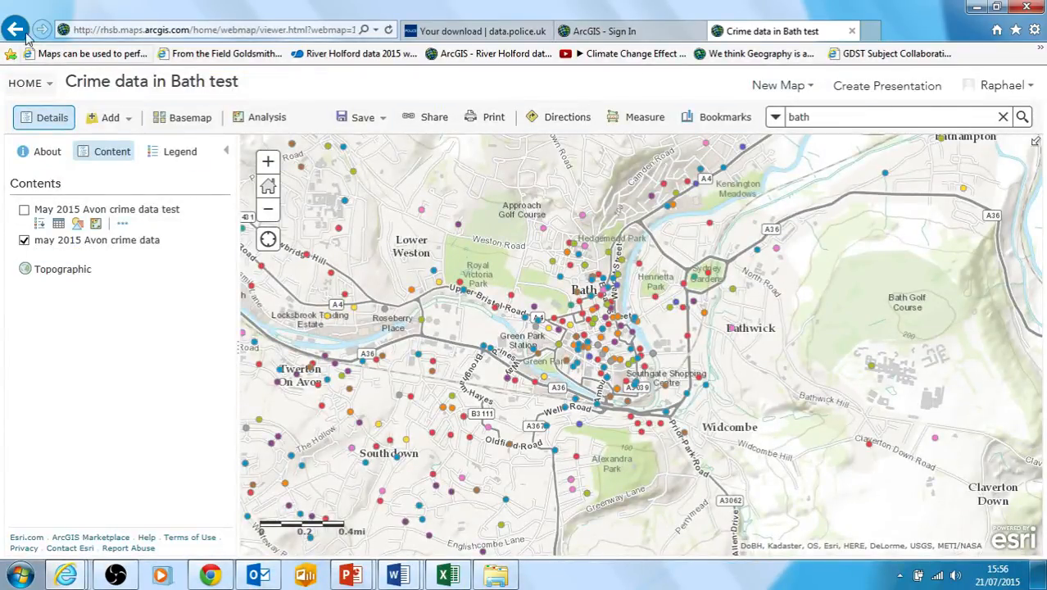
Step: Go to My Content and open the test folder, dismissing the Windows prompt
click(52, 88)
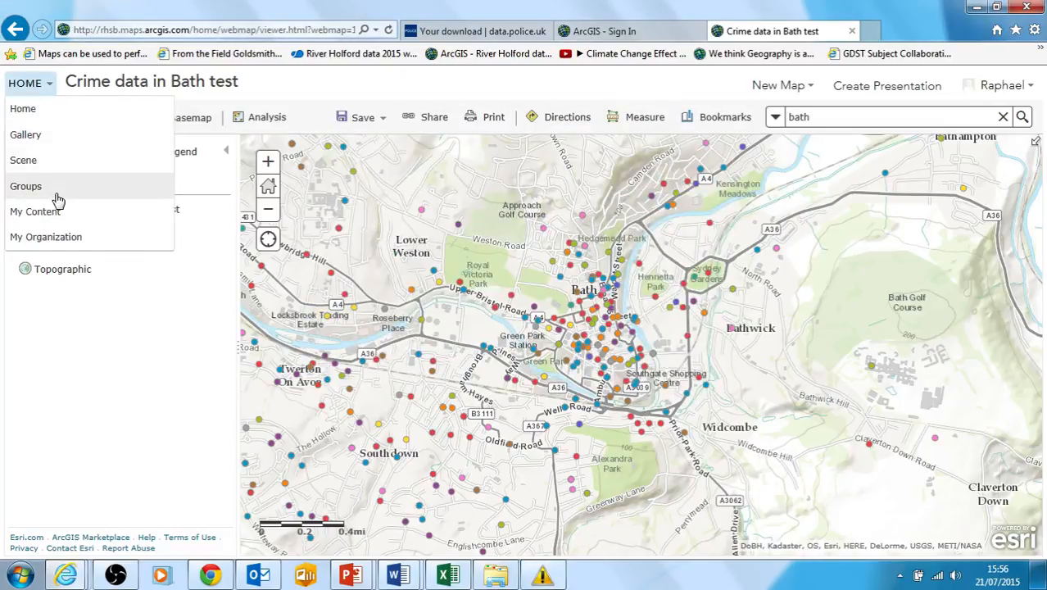
click(537, 575)
click(707, 123)
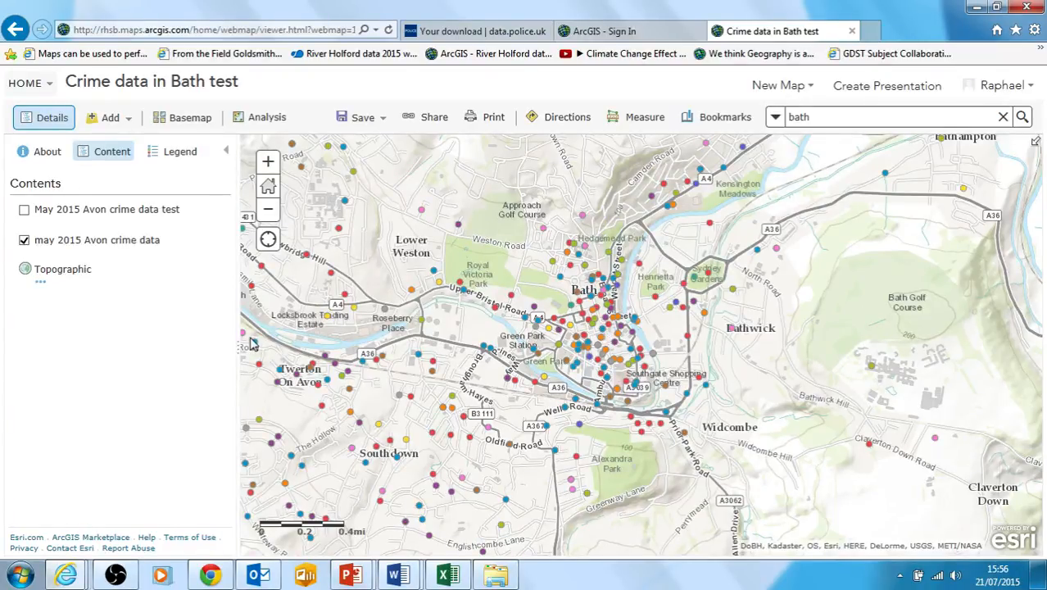
click(26, 83)
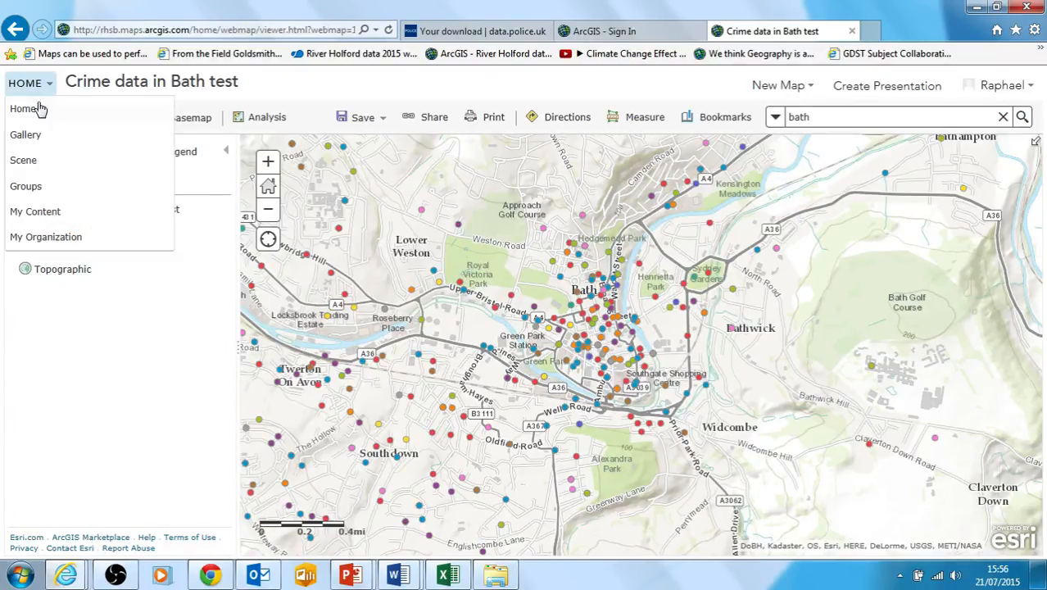
click(46, 216)
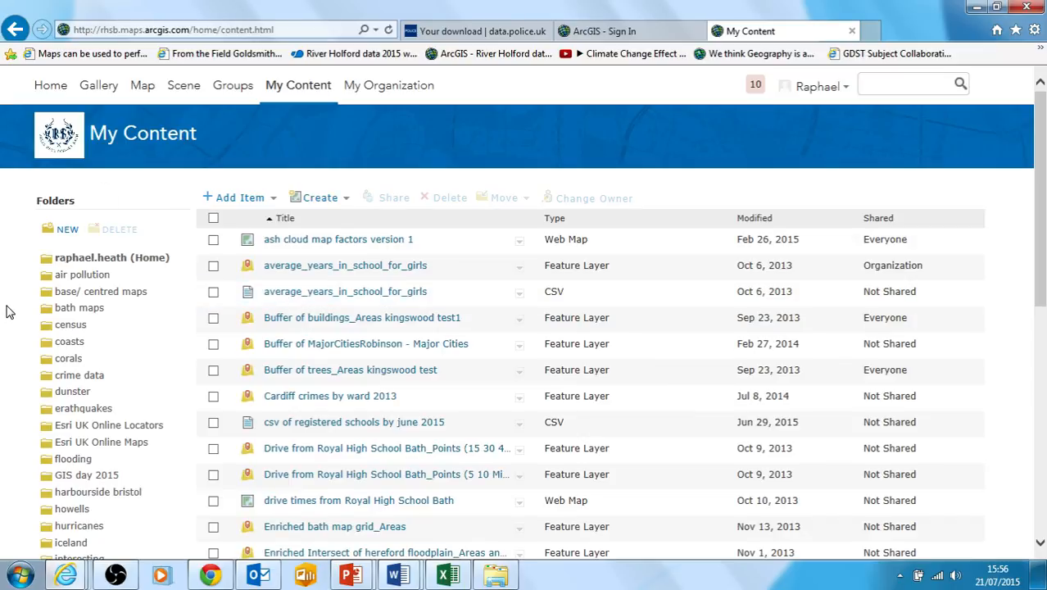
scroll(8, 311, down, 6)
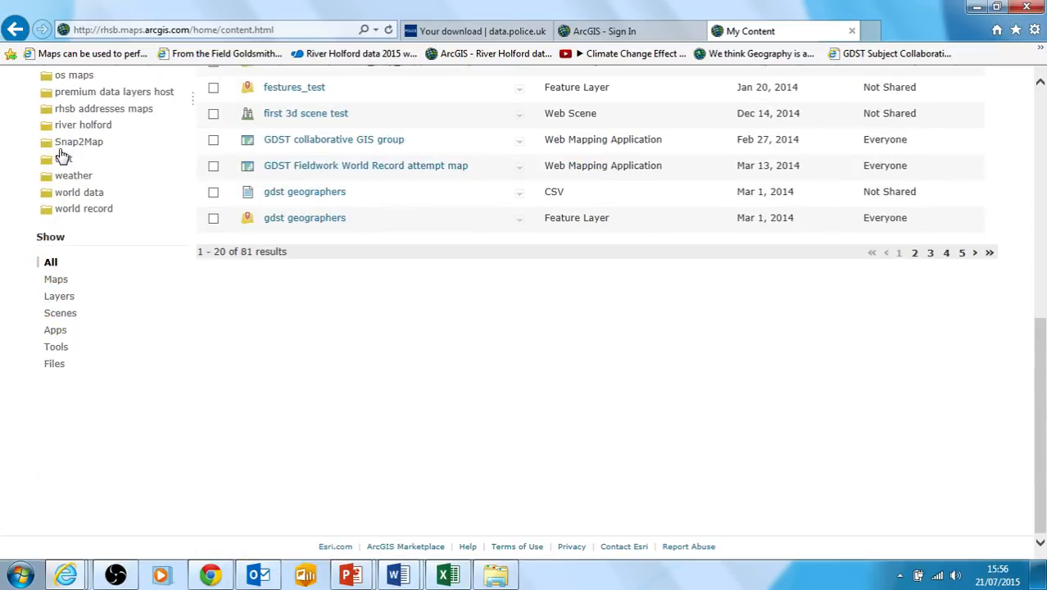
click(63, 158)
scroll(1041, 191, up, 8)
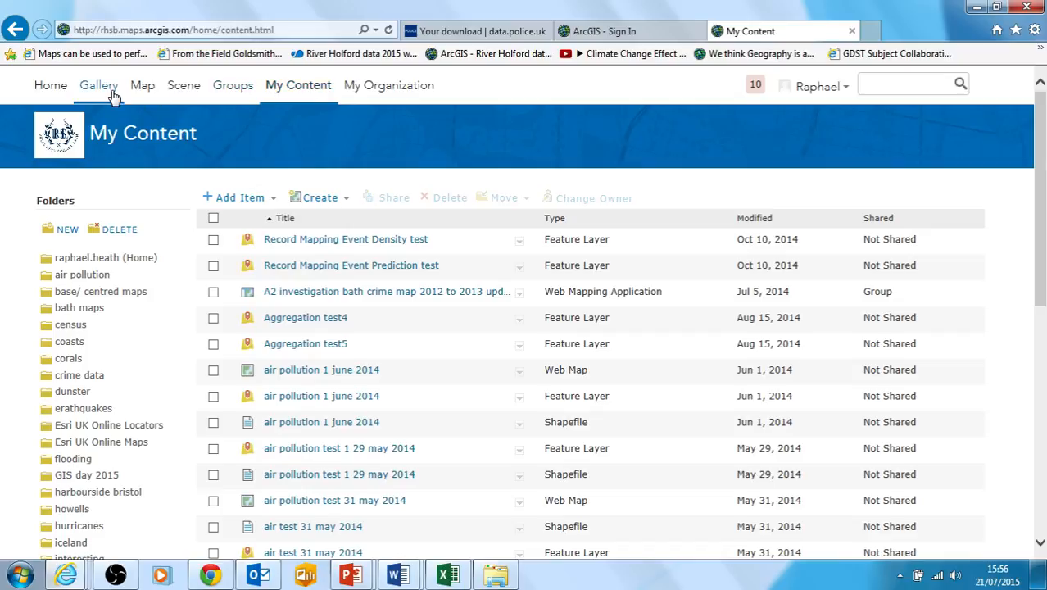
Step: Start adding an item from the computer and browse to the gis folder on the H: drive
click(229, 201)
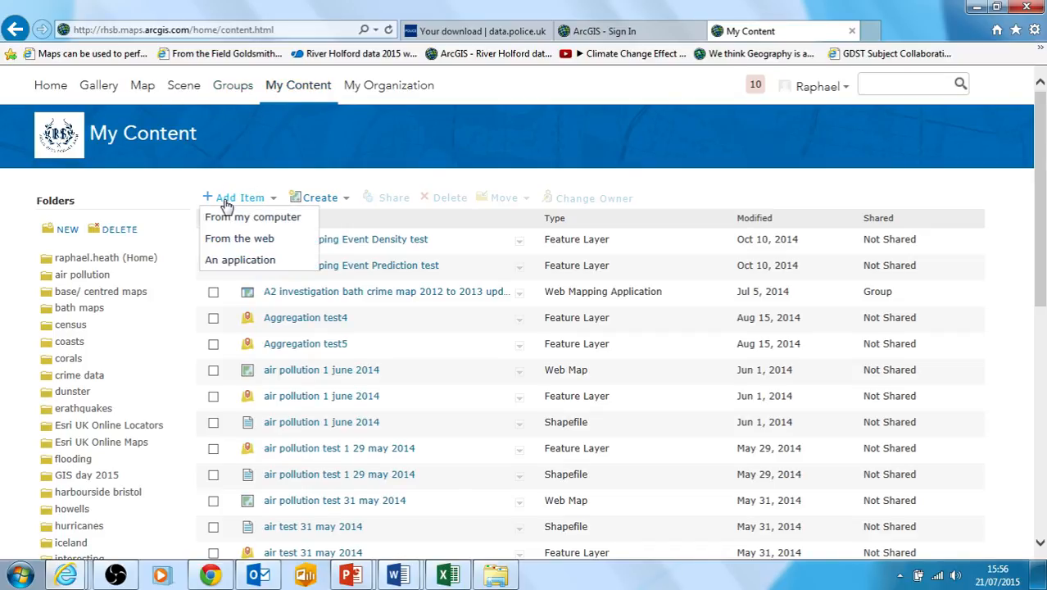
click(232, 220)
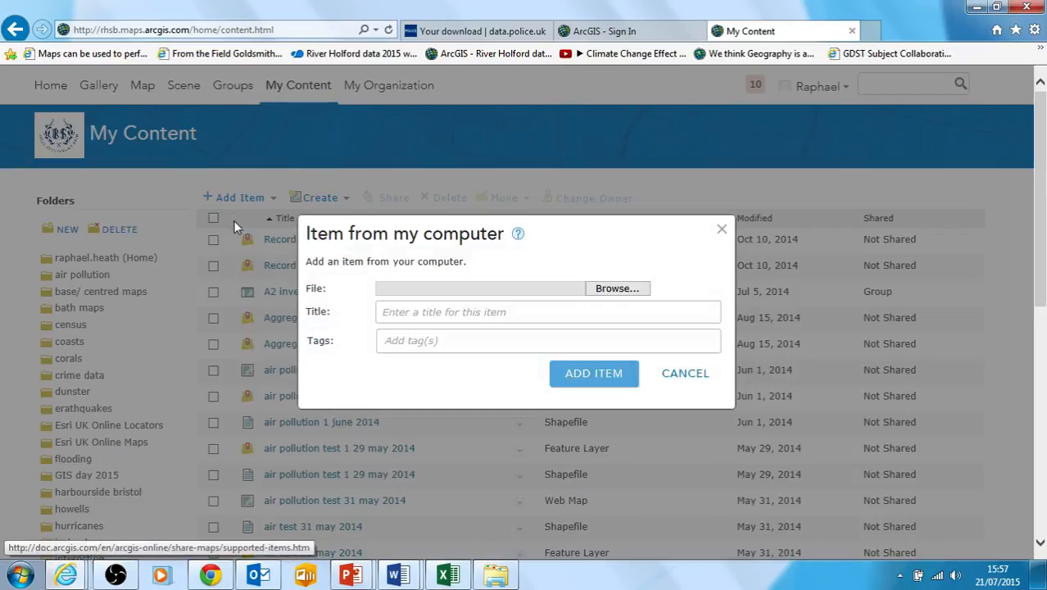
click(611, 294)
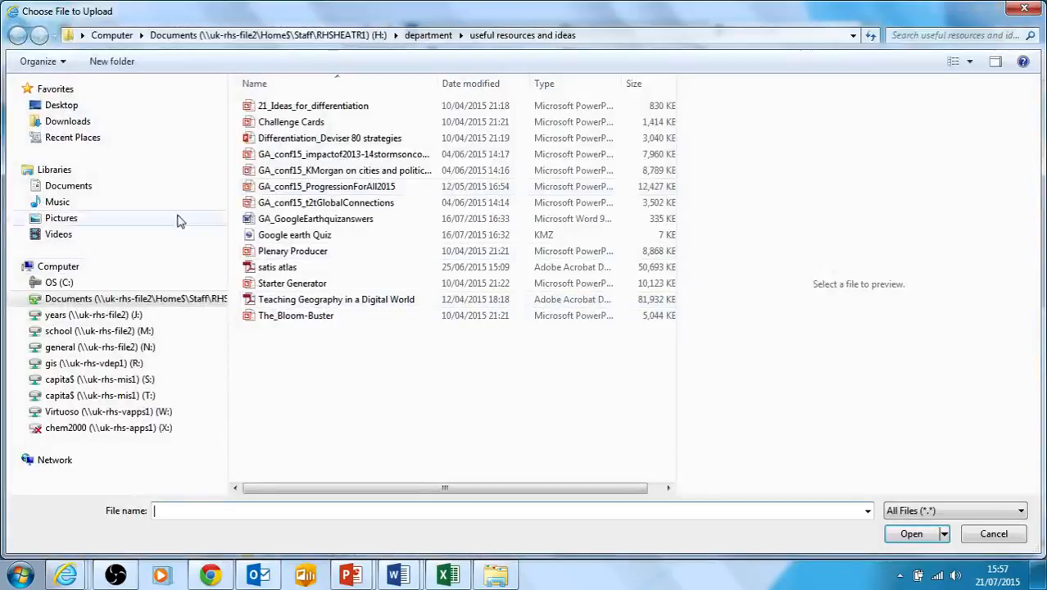
click(99, 303)
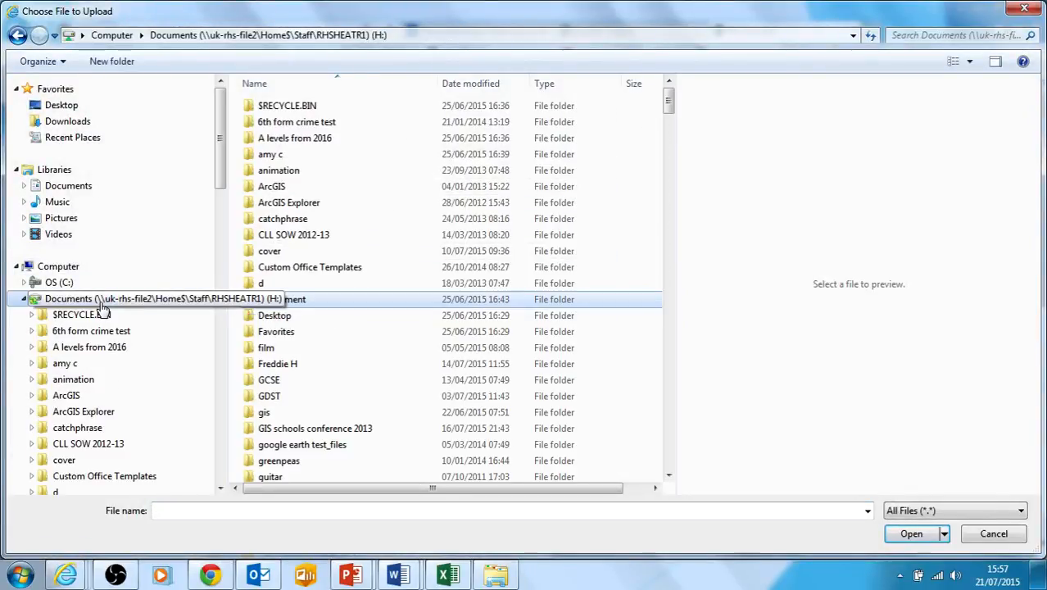
double_click(266, 413)
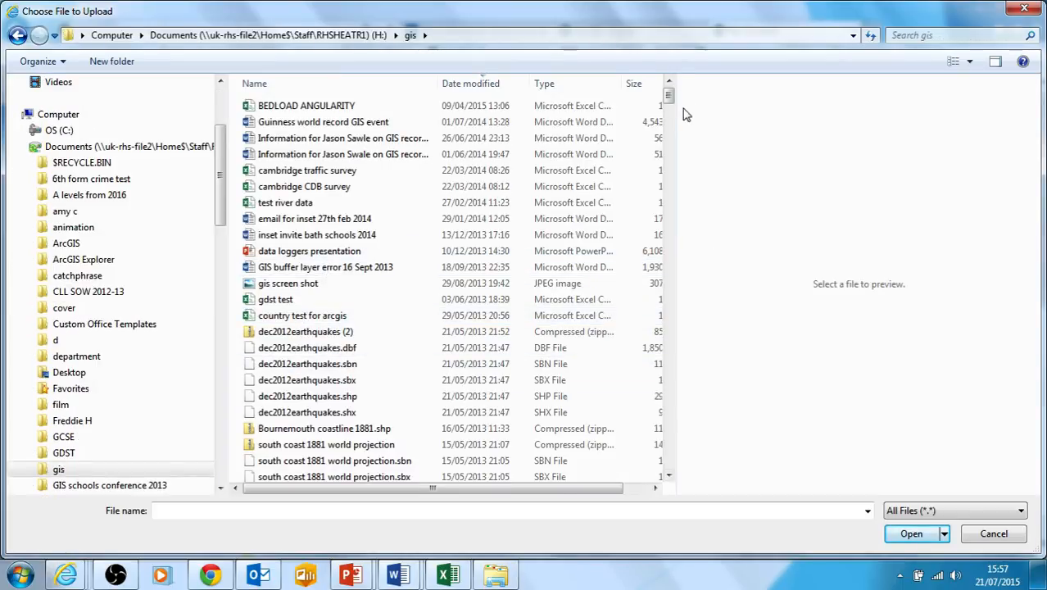
Step: Find the RGS example crime data folder inside crime data and choose the may 2015 Avon crime data file for upload
drag(659, 105, 701, 147)
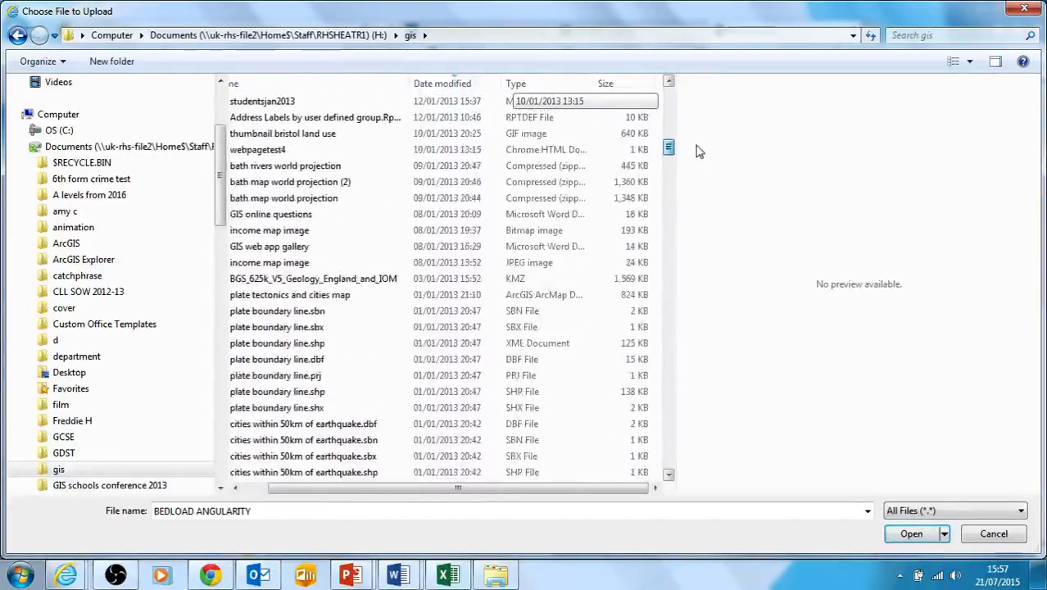
drag(351, 490, 304, 490)
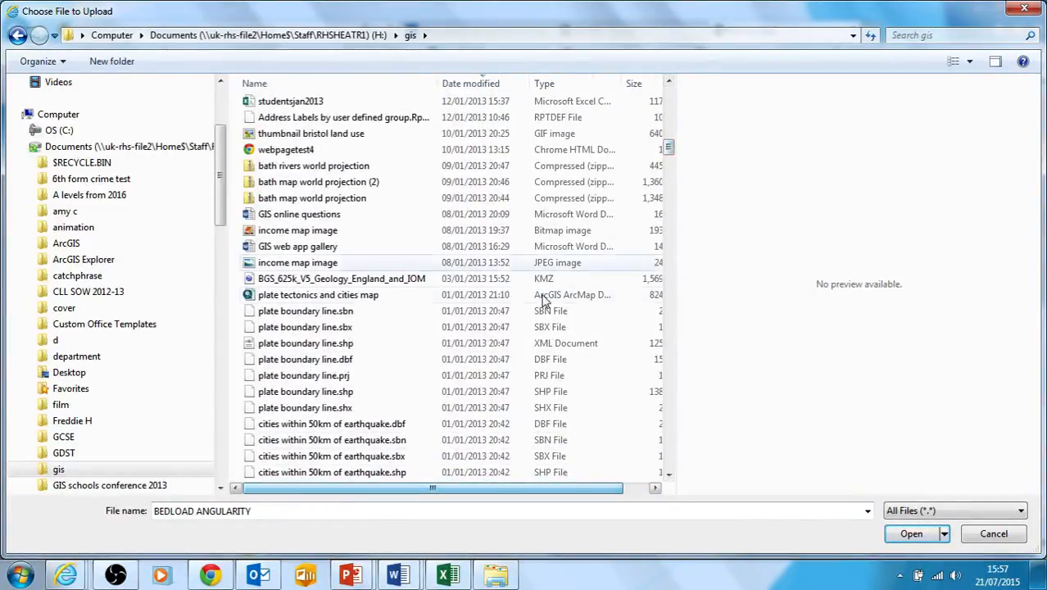
drag(671, 146, 692, 438)
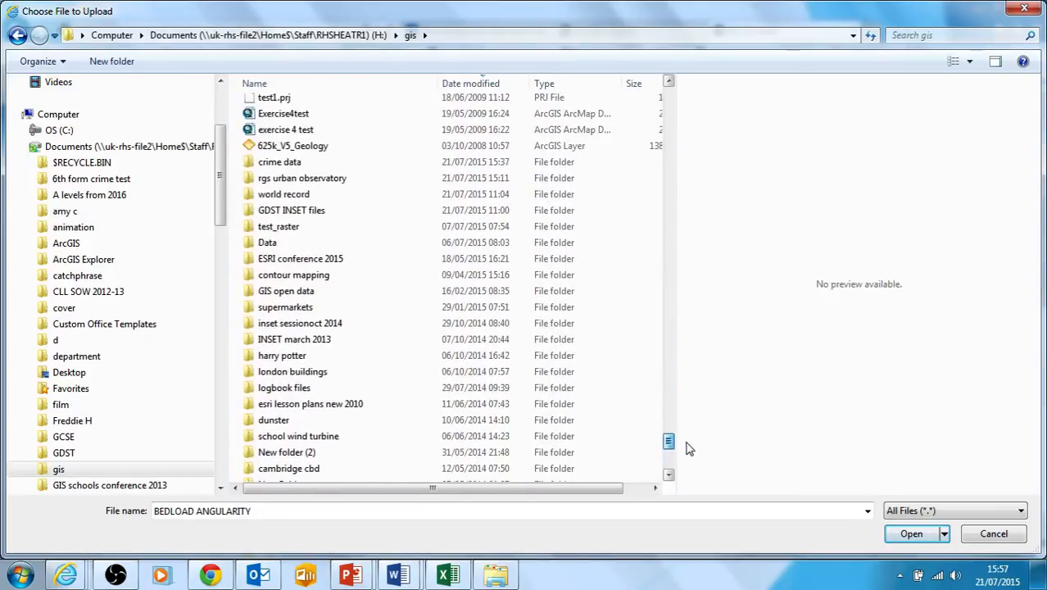
double_click(270, 162)
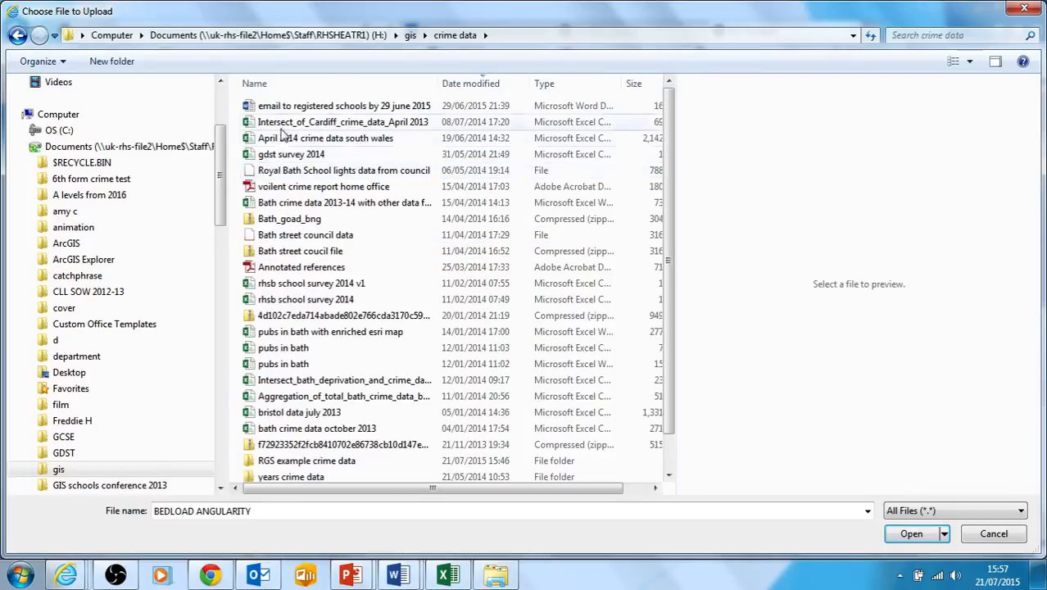
double_click(294, 461)
click(283, 107)
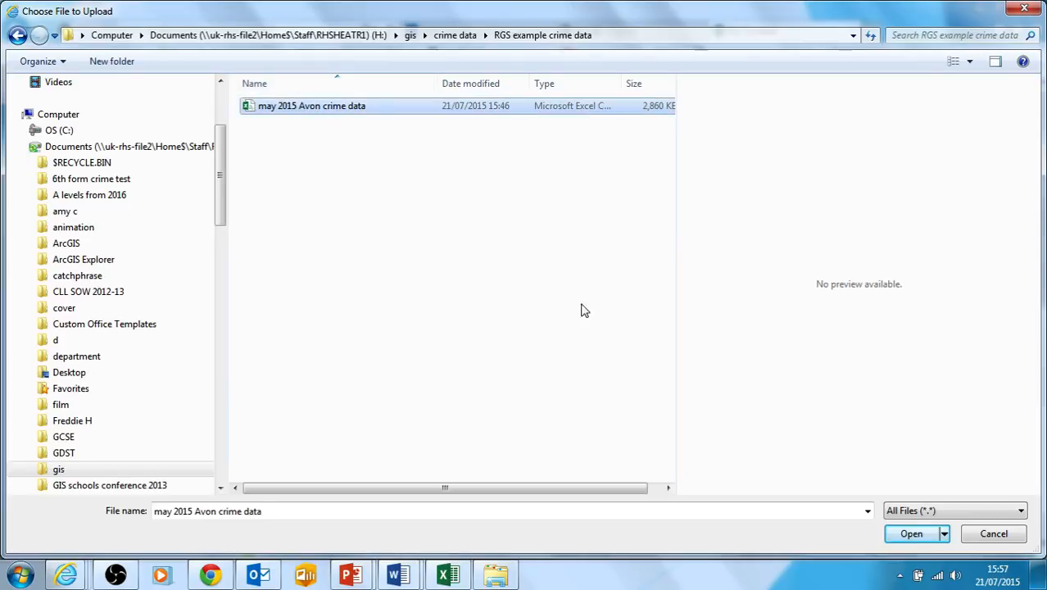
click(911, 537)
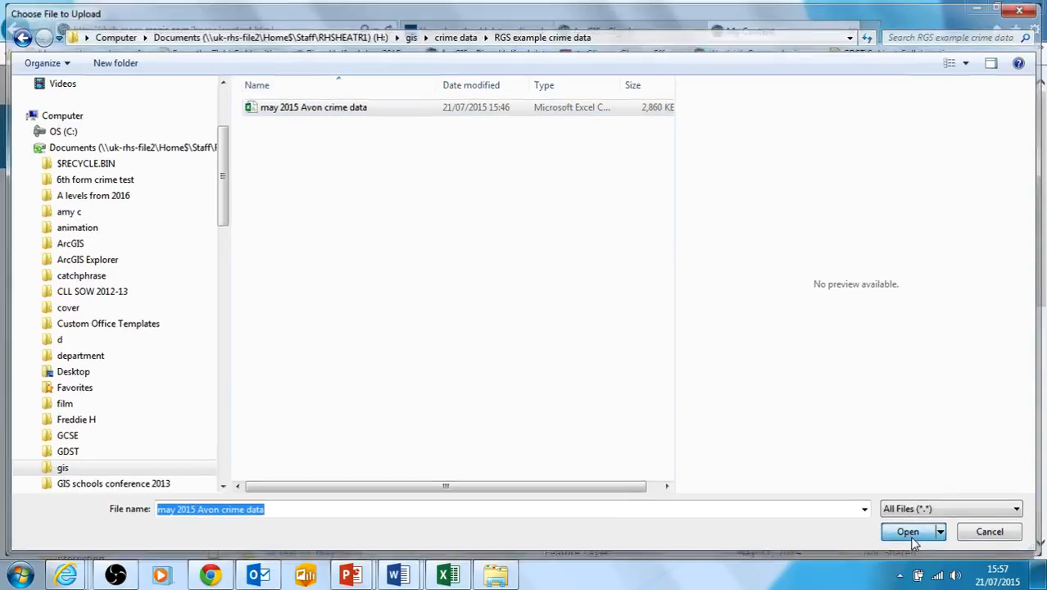
Step: Confirm the chosen crime data file for upload and add the tags test and crime to the item
click(591, 373)
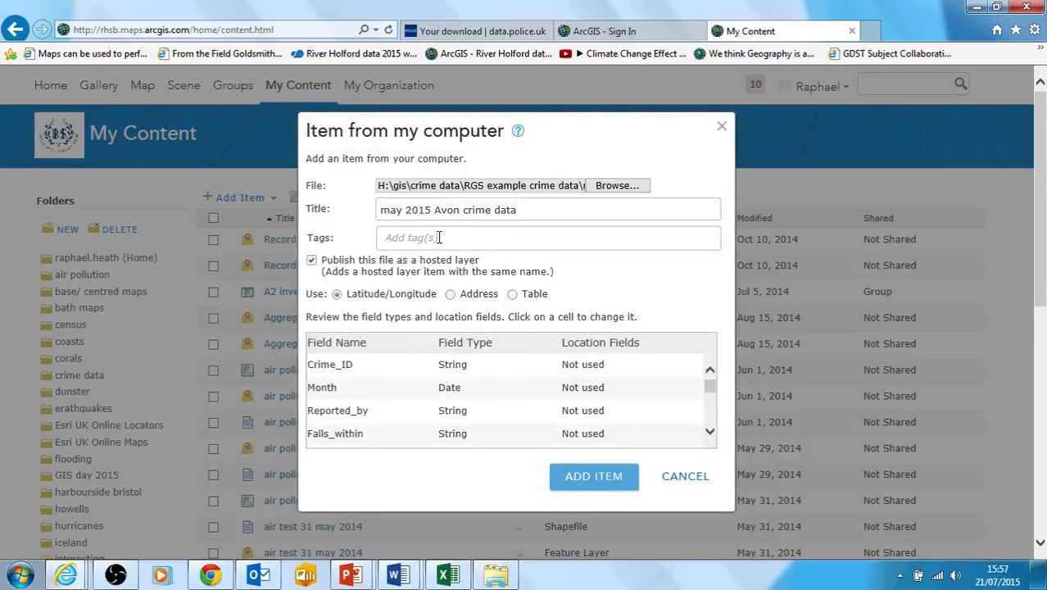
click(438, 238)
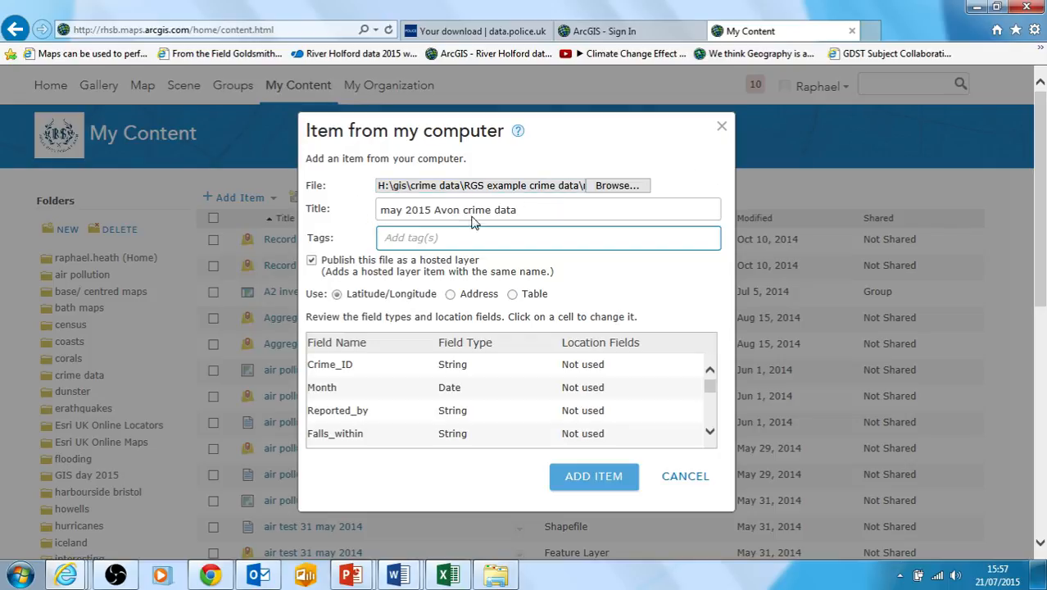
text(r)
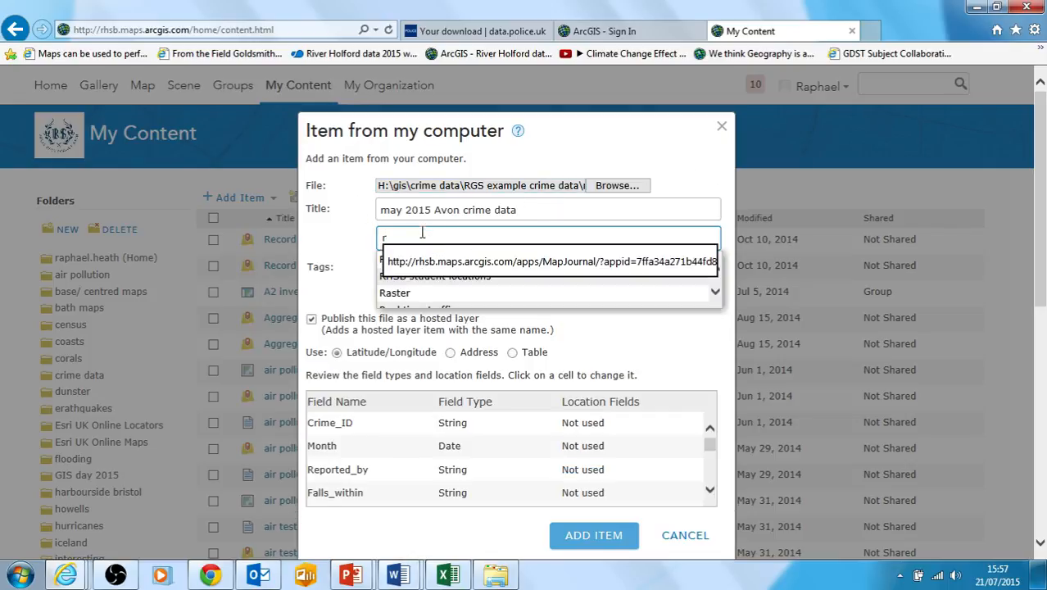
key(BackSpace)
text(test)
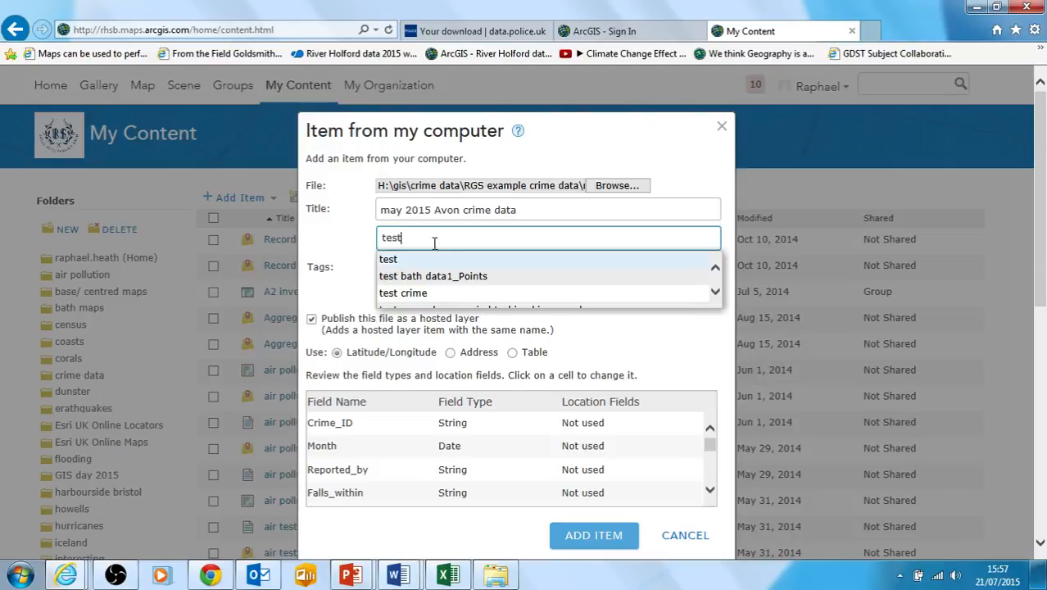
key(Return)
text(r)
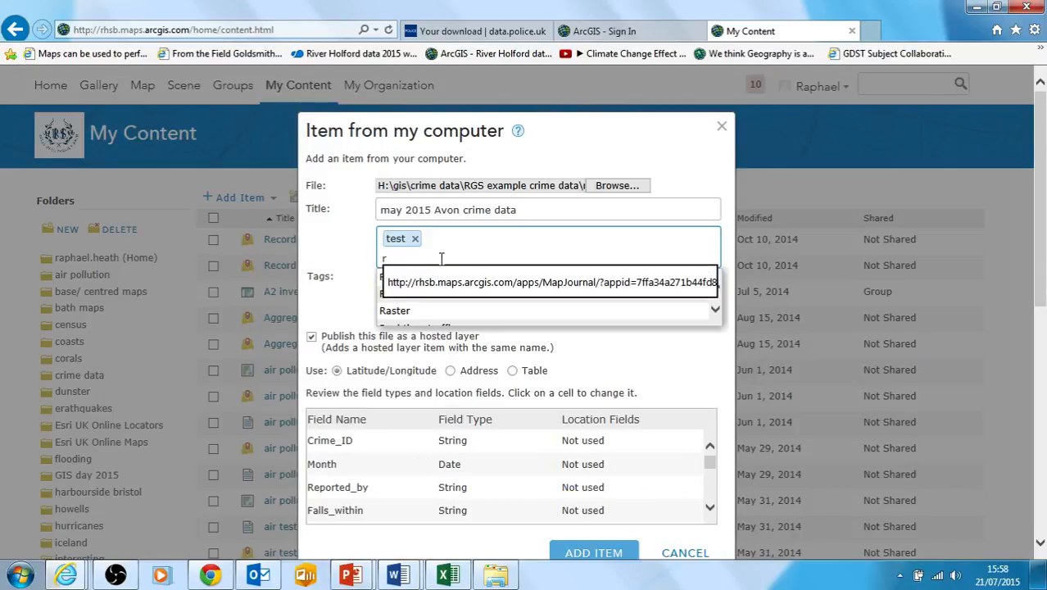
key(BackSpace)
text(crime)
key(Return)
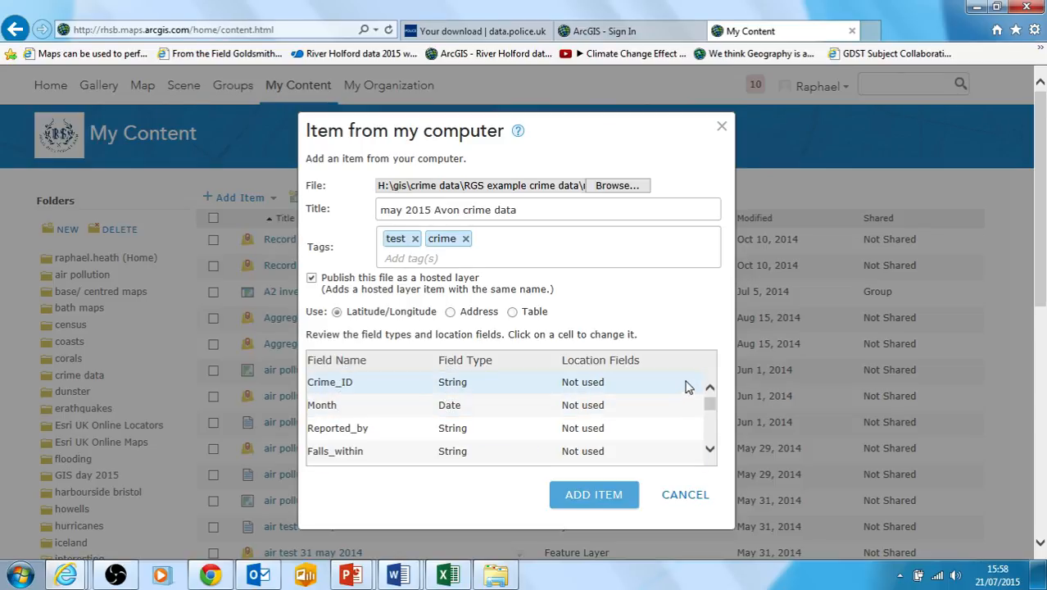
Step: Review the location fields, keep Longitude assigned to the Longitude field, and add the item as a hosted layer
drag(710, 404, 710, 411)
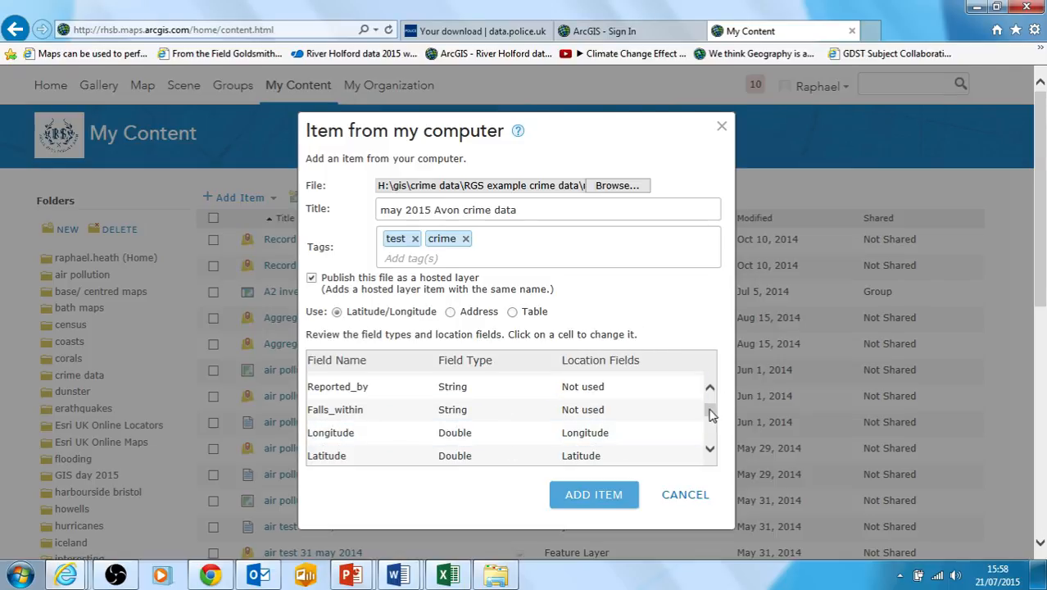
drag(710, 412, 710, 416)
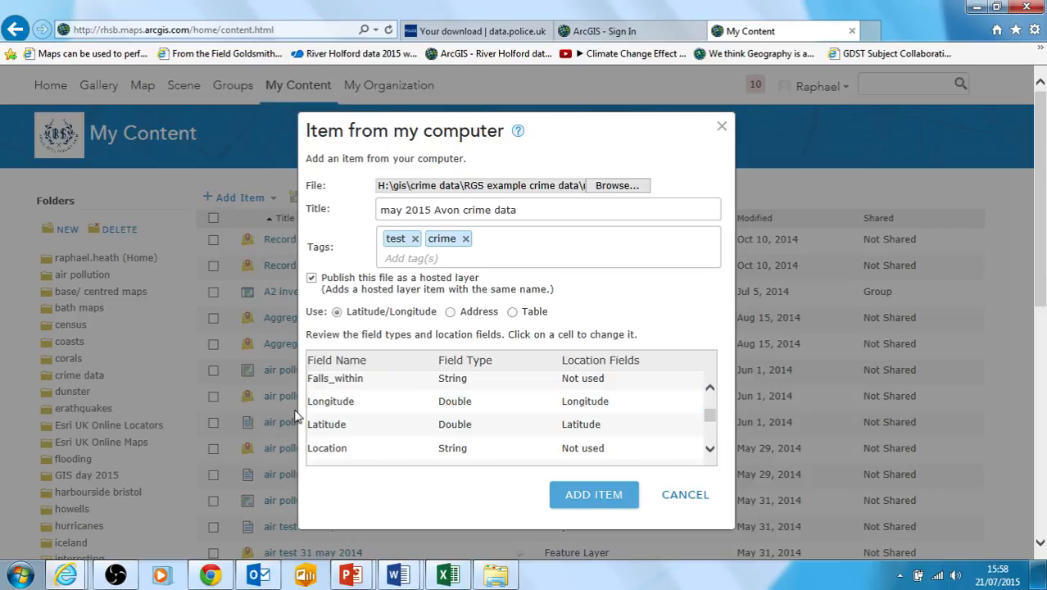
click(612, 407)
click(678, 403)
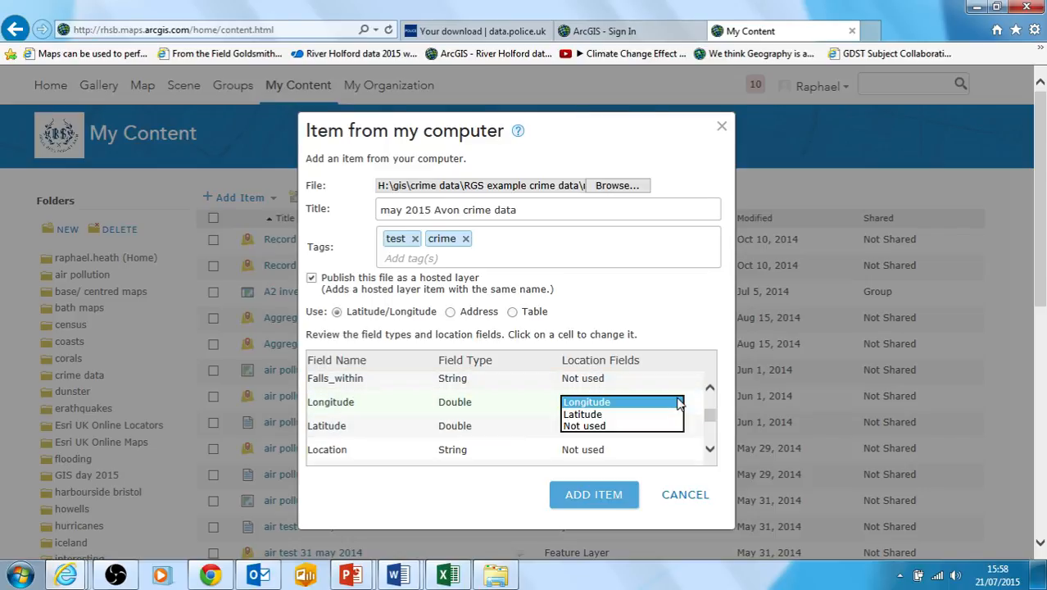
click(679, 402)
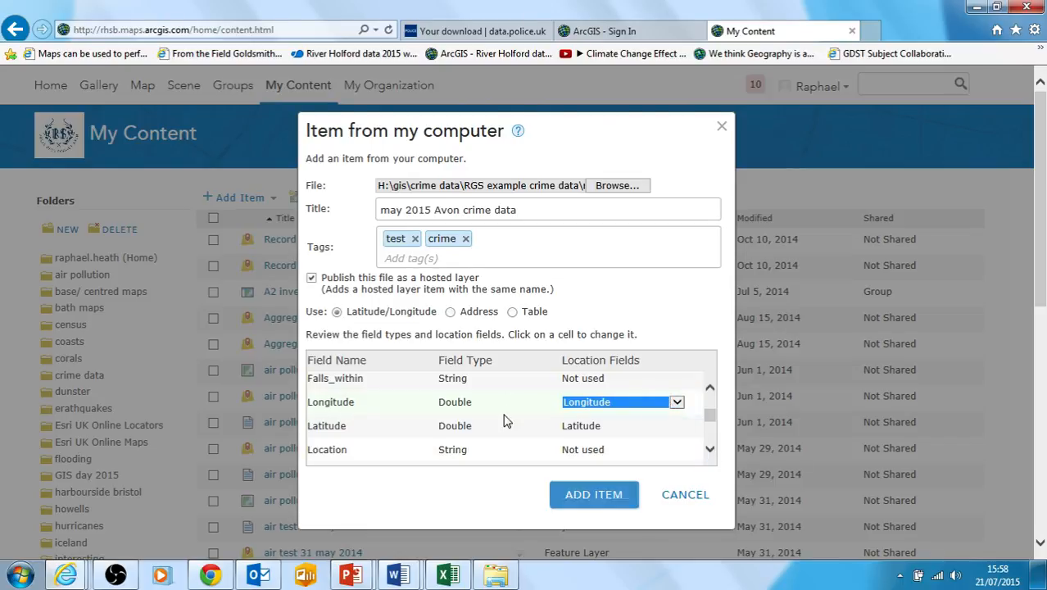
click(613, 317)
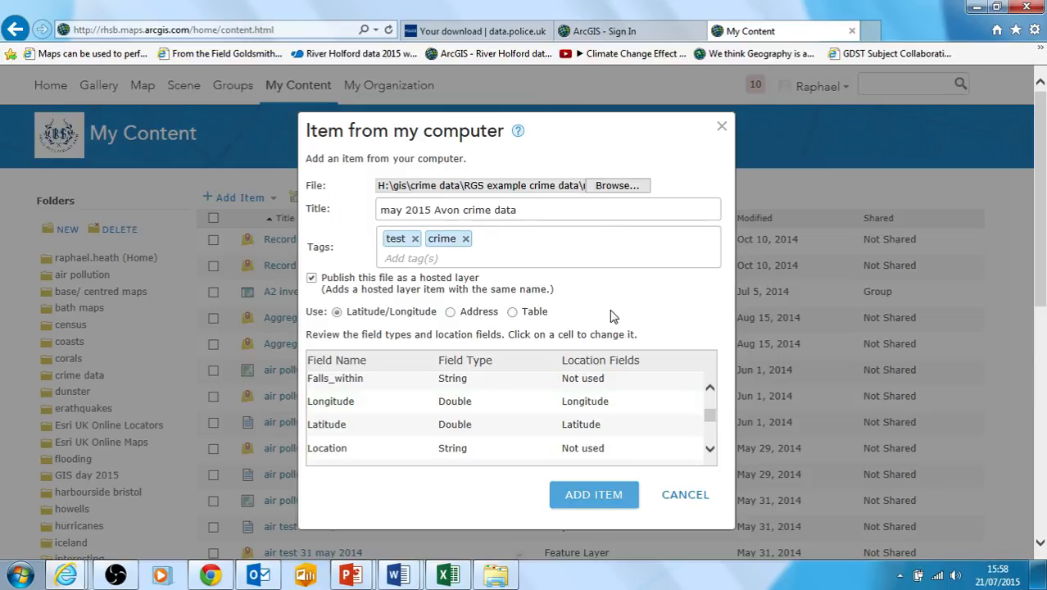
click(593, 496)
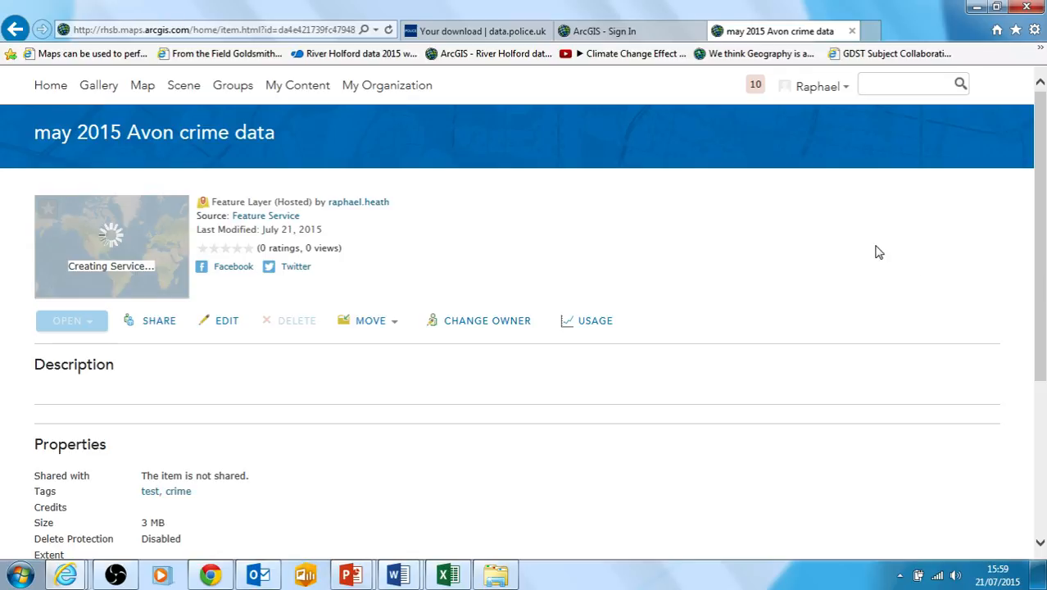
Step: Start editing the may 2015 Avon crime data item's details and enter the summary "layer of crime data"
scroll(877, 251, down, 3)
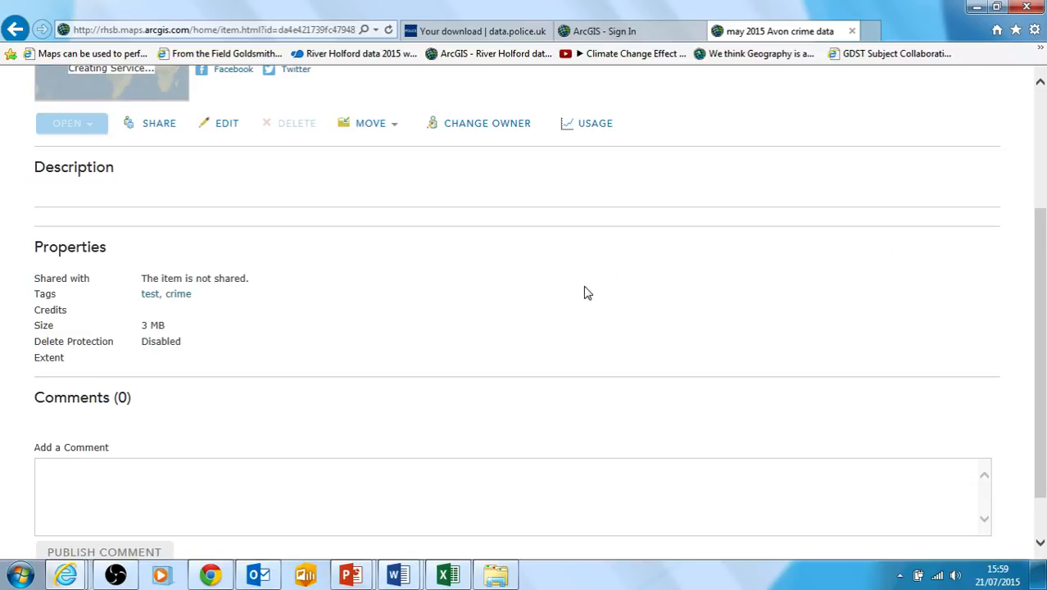
scroll(381, 310, up, 3)
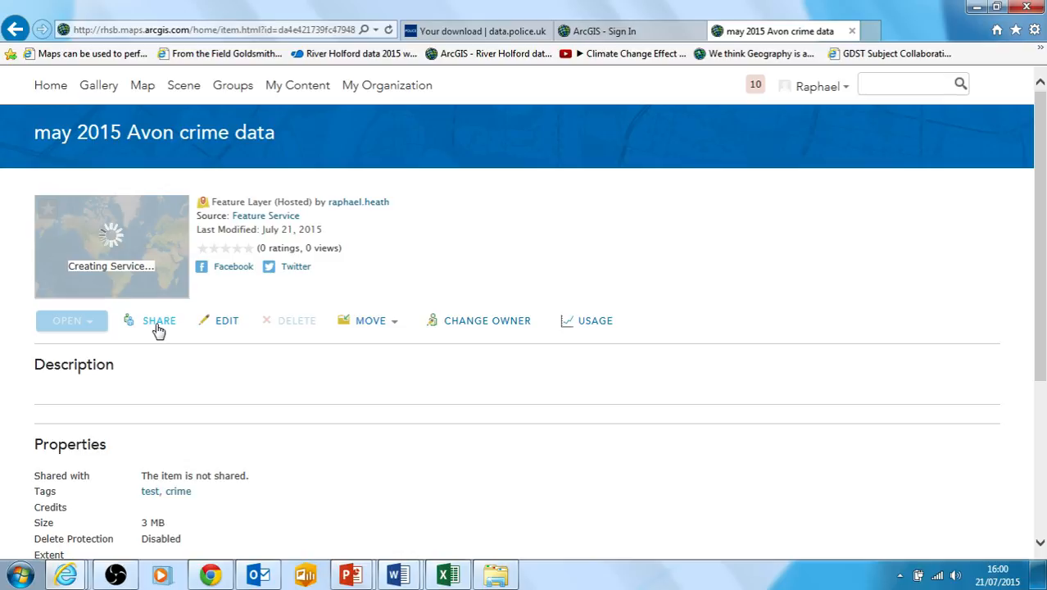
click(227, 325)
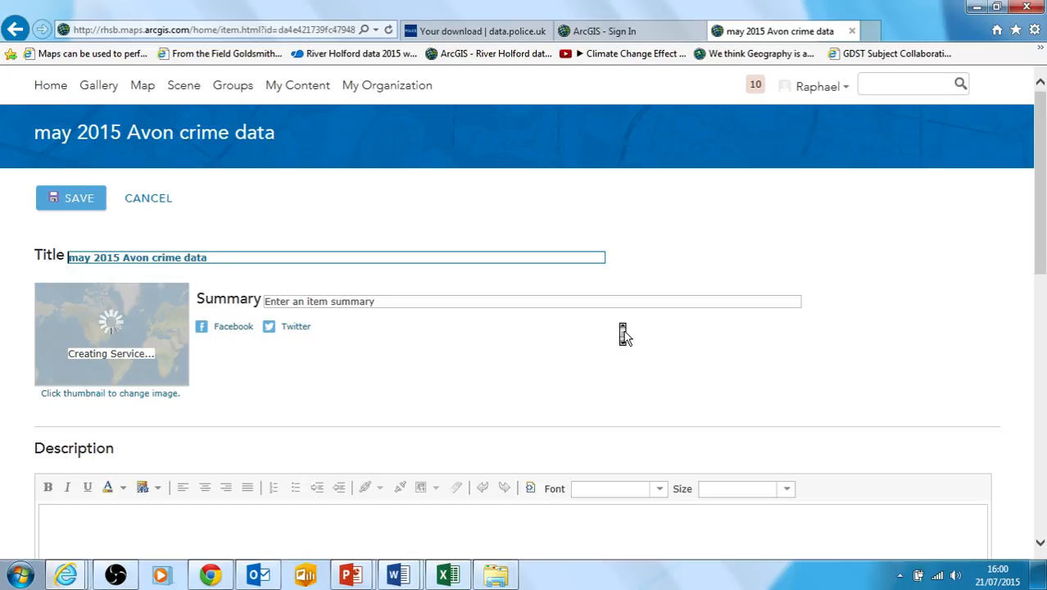
scroll(607, 340, down, 1)
click(405, 277)
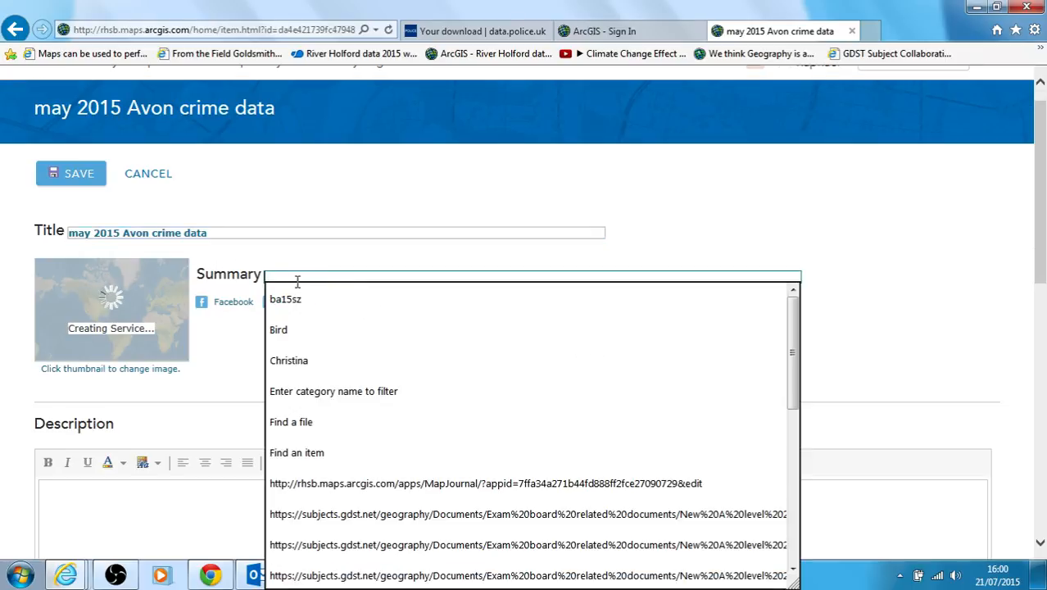
text(lay)
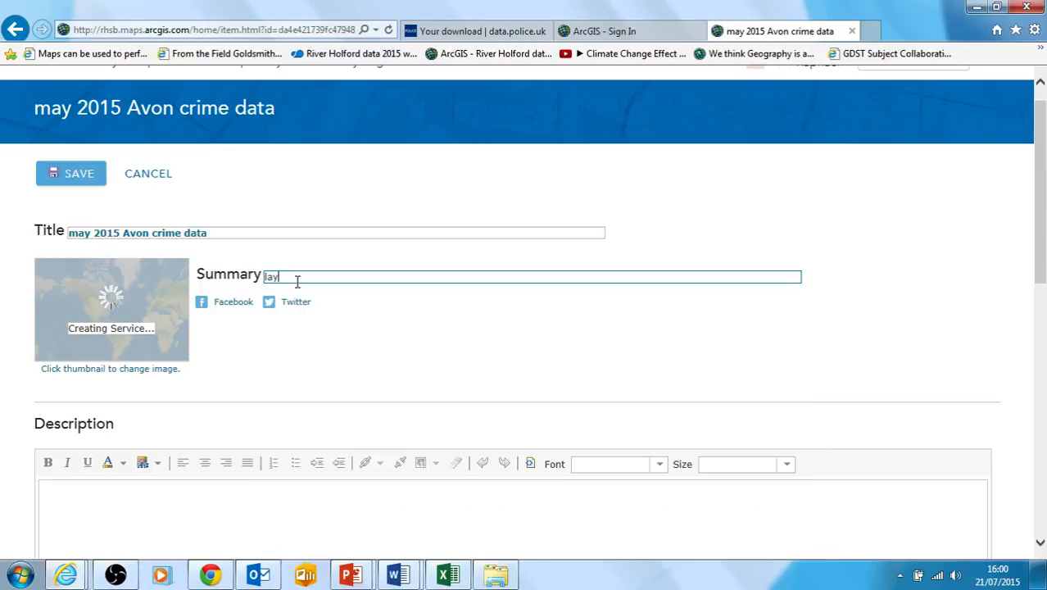
text(er of crime data)
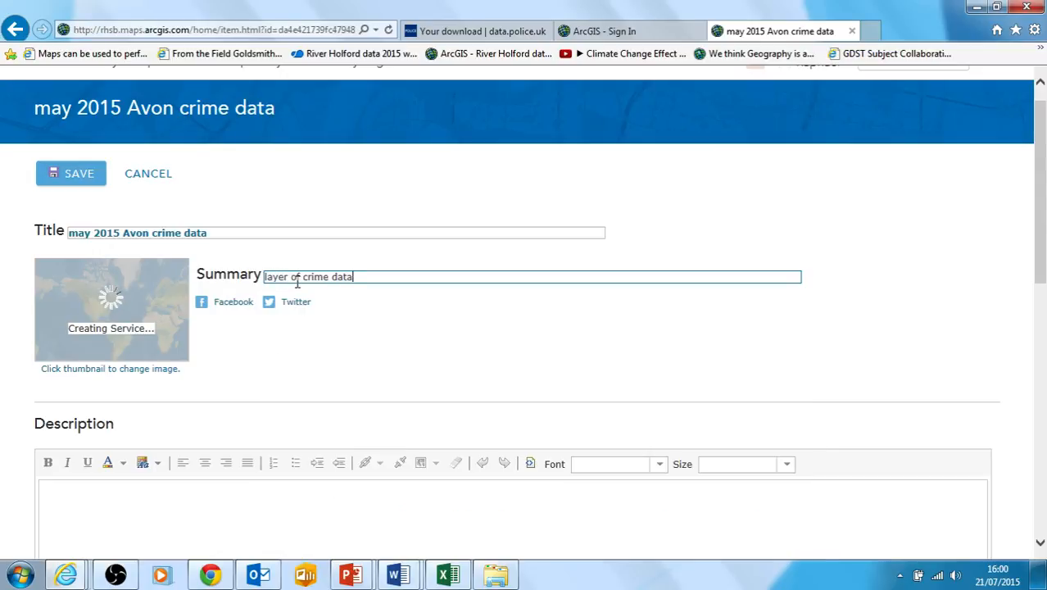
Step: Enter the description "Data from the Police web site" and save the item details
scroll(346, 308, down, 2)
scroll(346, 308, down, 1)
click(184, 374)
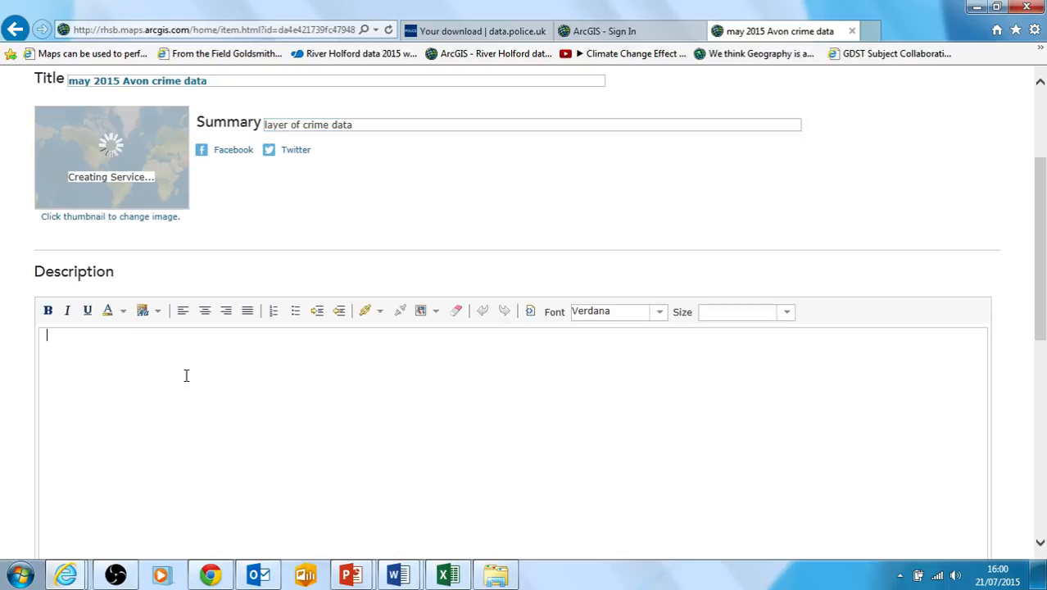
text(Data from the Police web site)
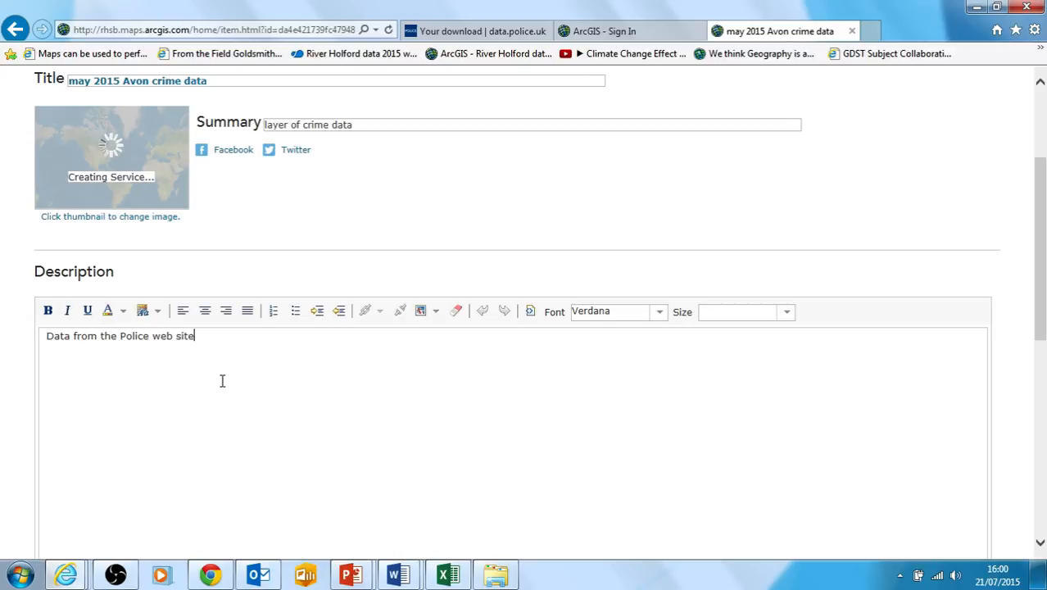
scroll(221, 381, down, 6)
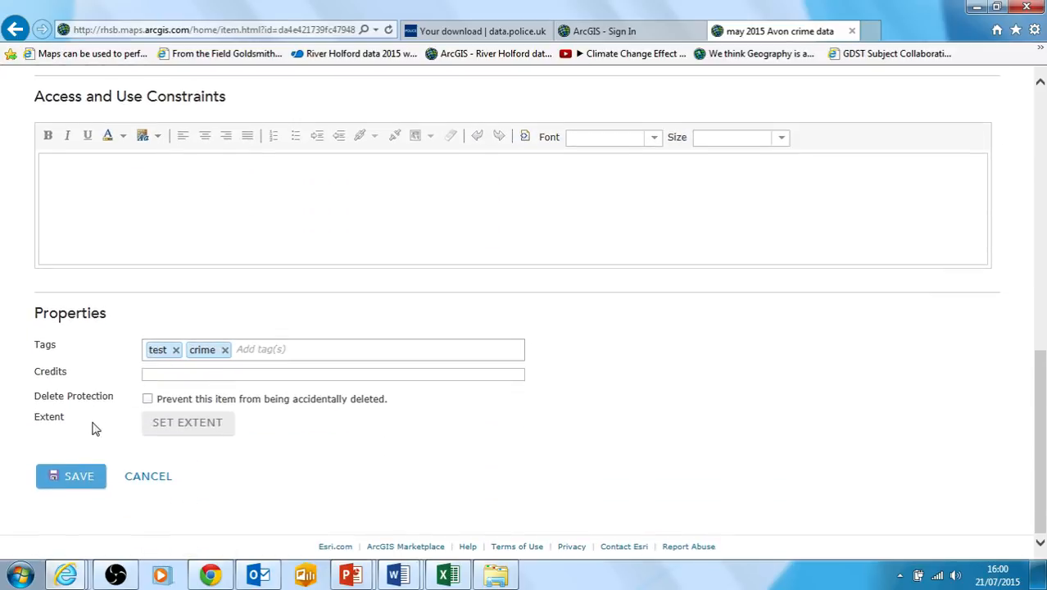
click(72, 477)
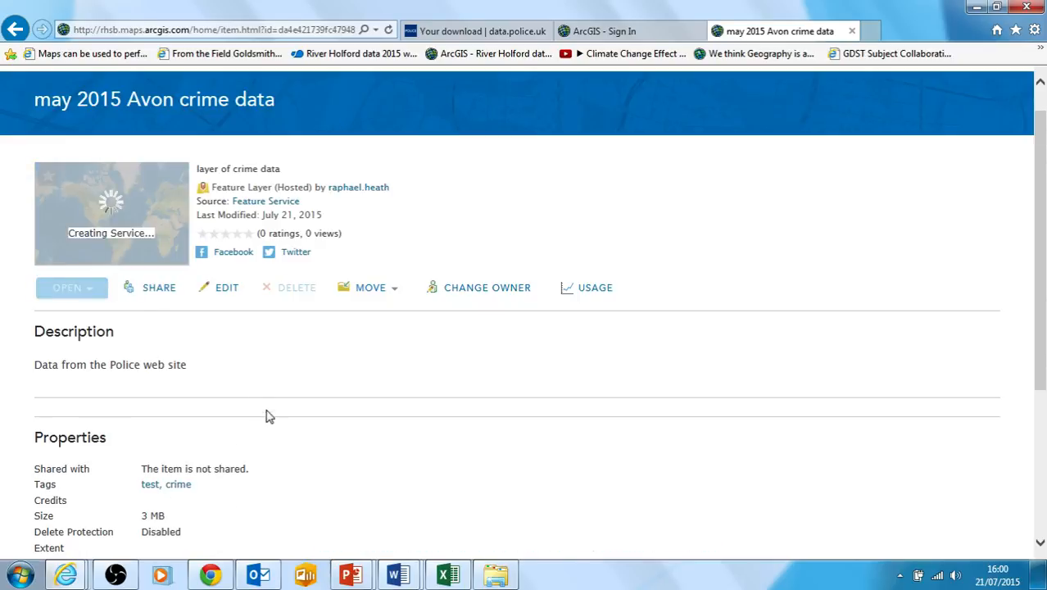
Step: Share the may 2015 Avon crime data layer with Everyone (public)
click(163, 290)
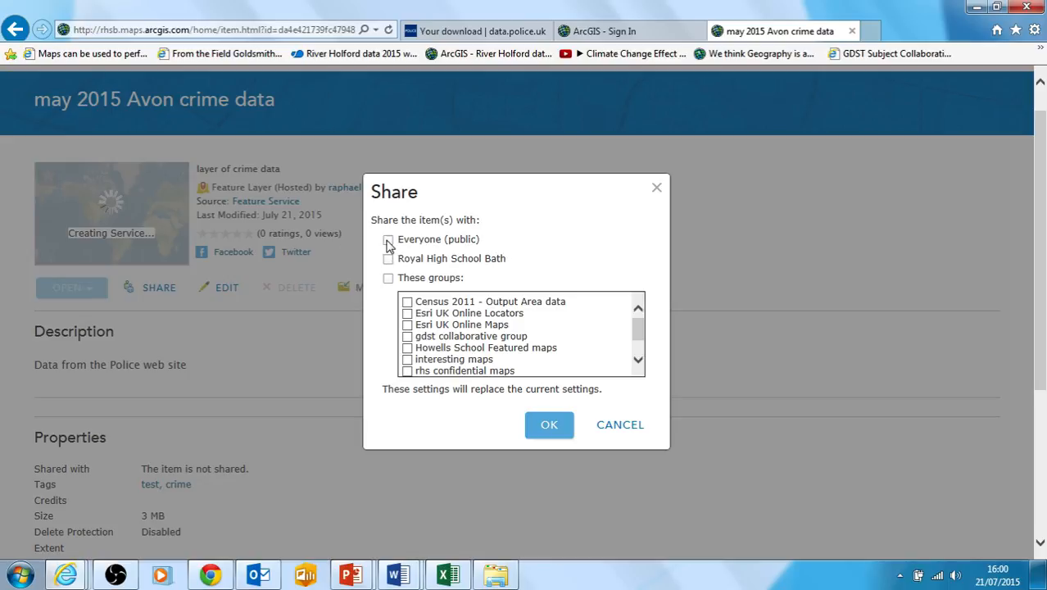
click(389, 241)
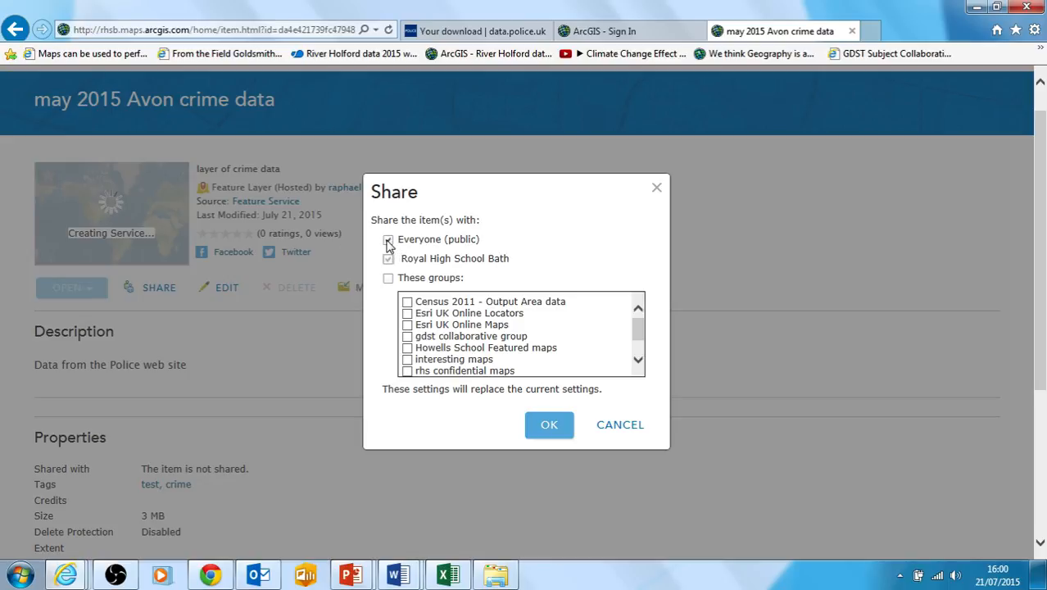
click(550, 426)
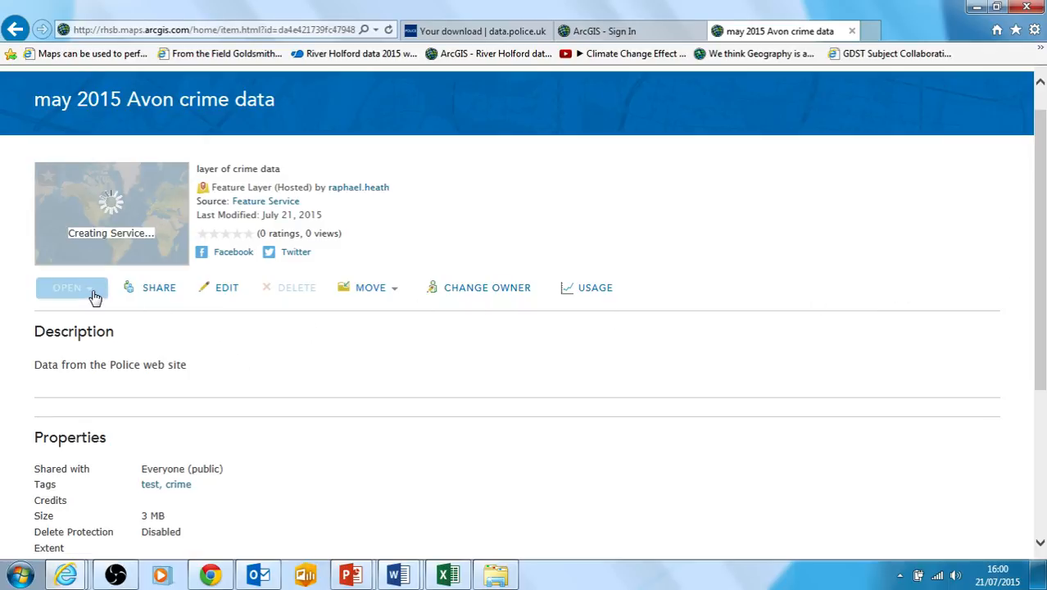
click(611, 31)
click(734, 31)
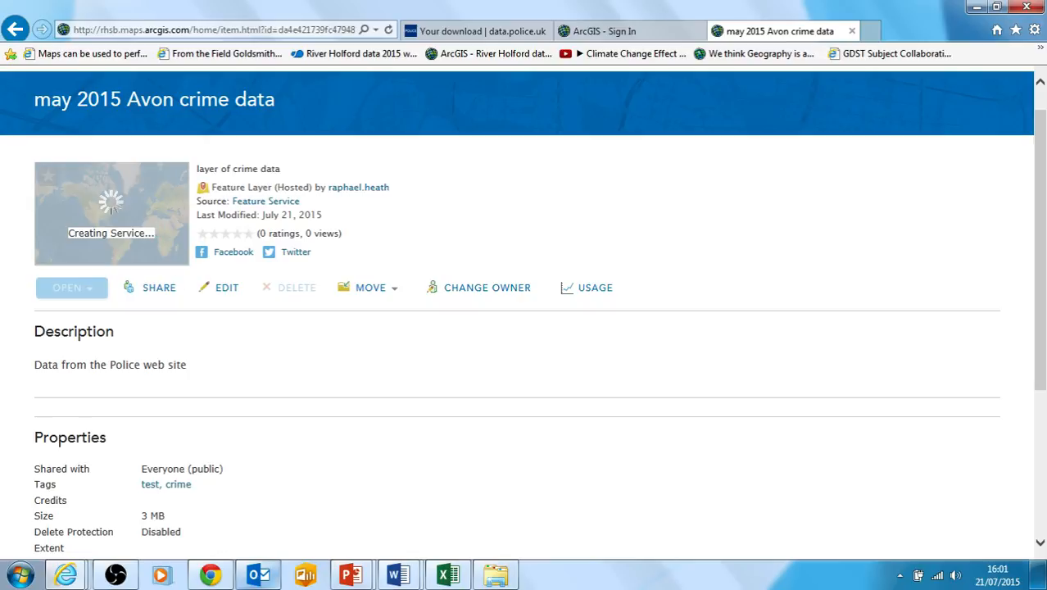
mouse_move(215, 577)
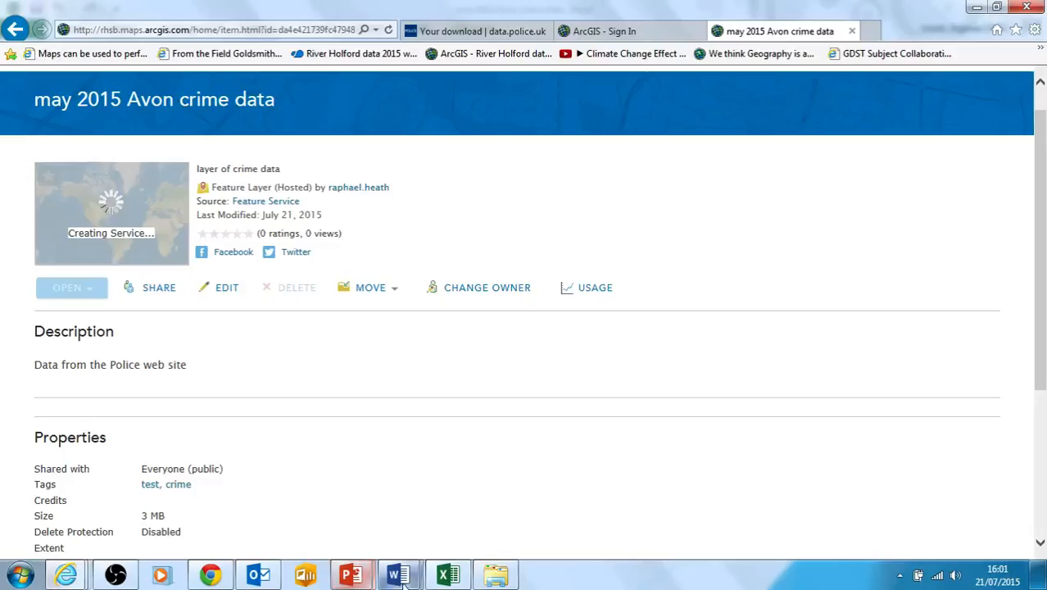
mouse_move(351, 574)
click(470, 496)
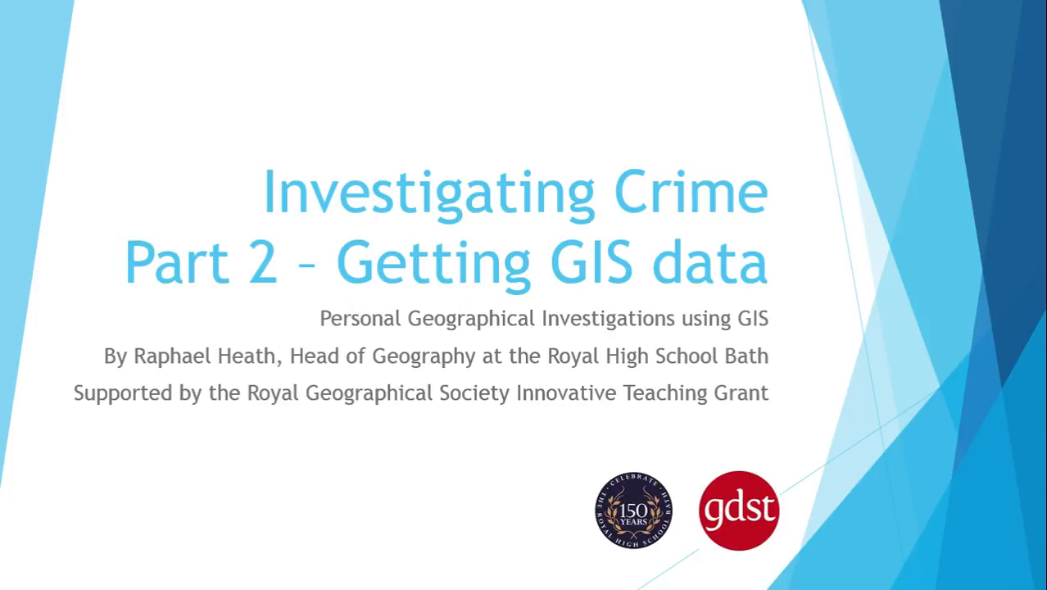
key(alt+Tab)
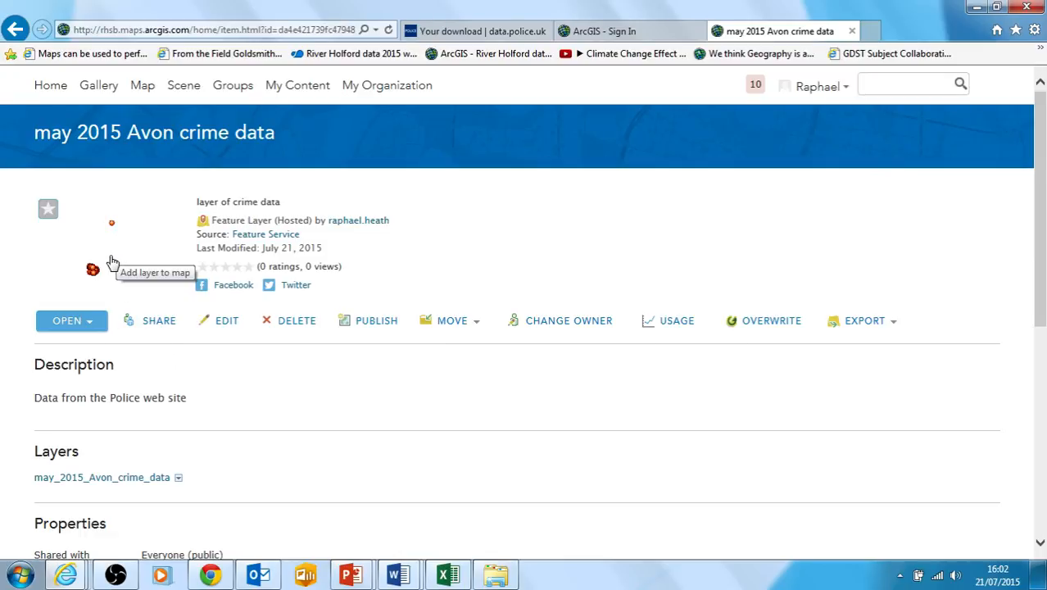
Step: Add the crime data layer to a new map and accept the unique symbols style for the Crime type attribute
click(90, 321)
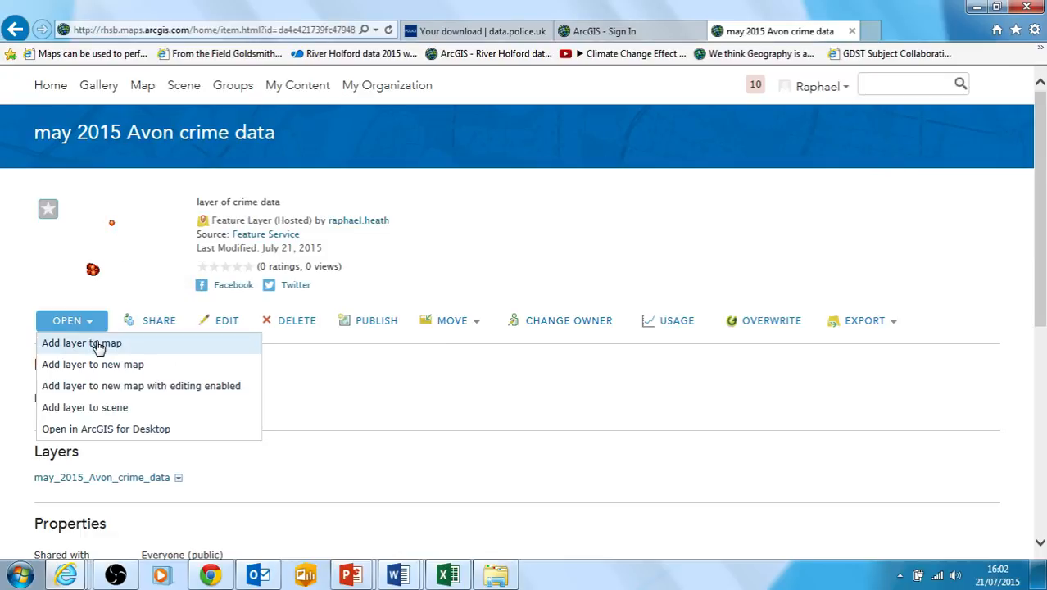
click(106, 370)
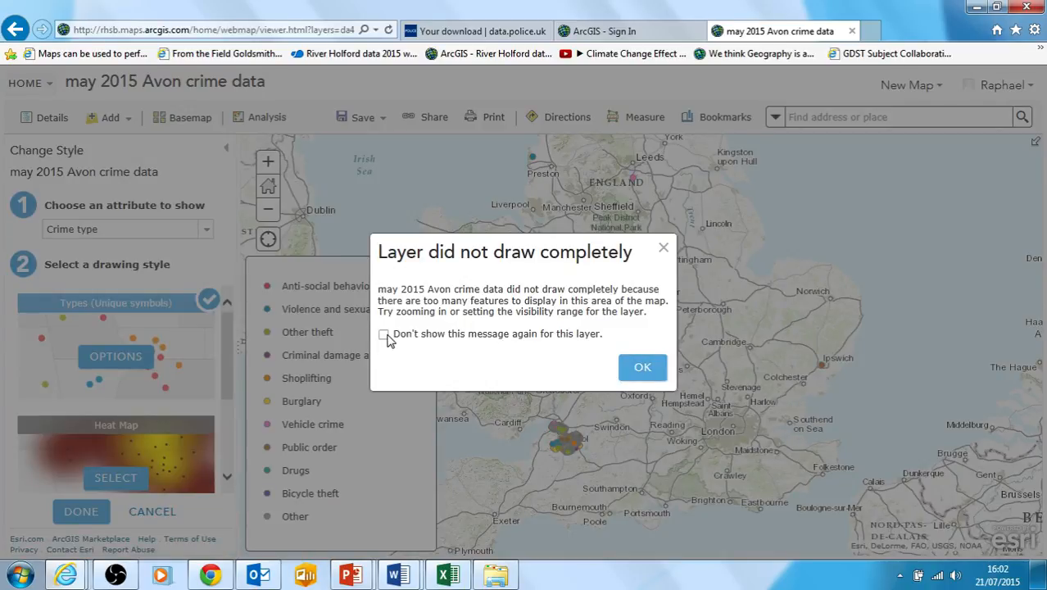
click(643, 370)
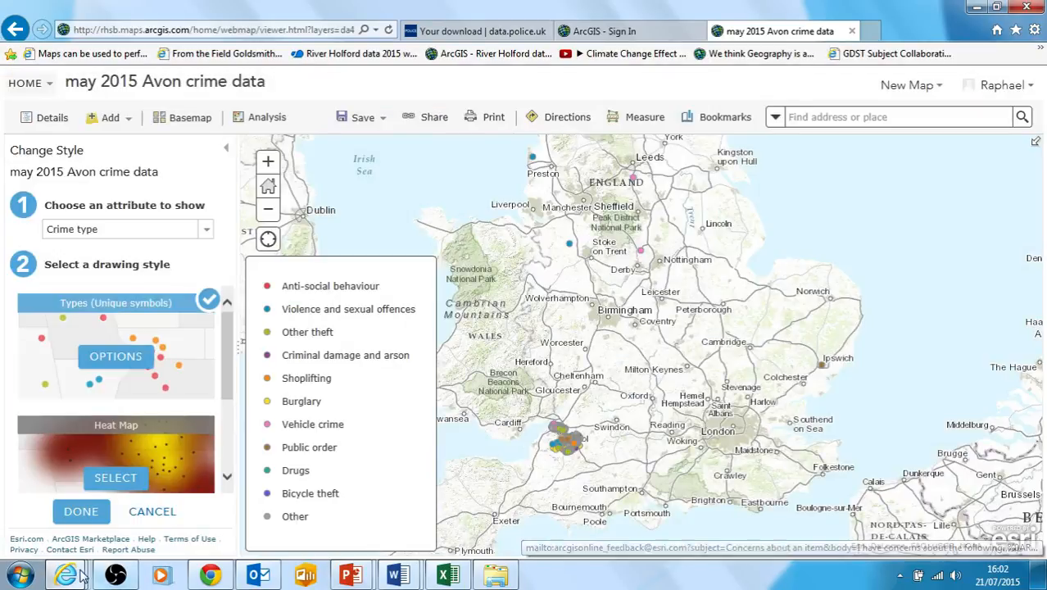
click(81, 511)
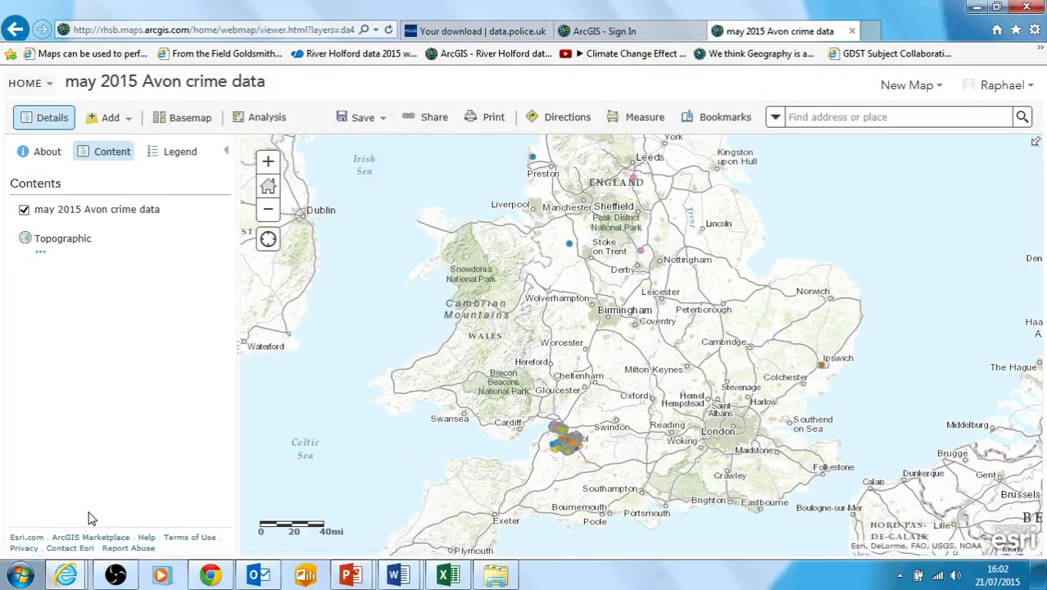
Step: Search the map for bath to show the crime points there, and close the search result pop-up
click(819, 119)
text(bath)
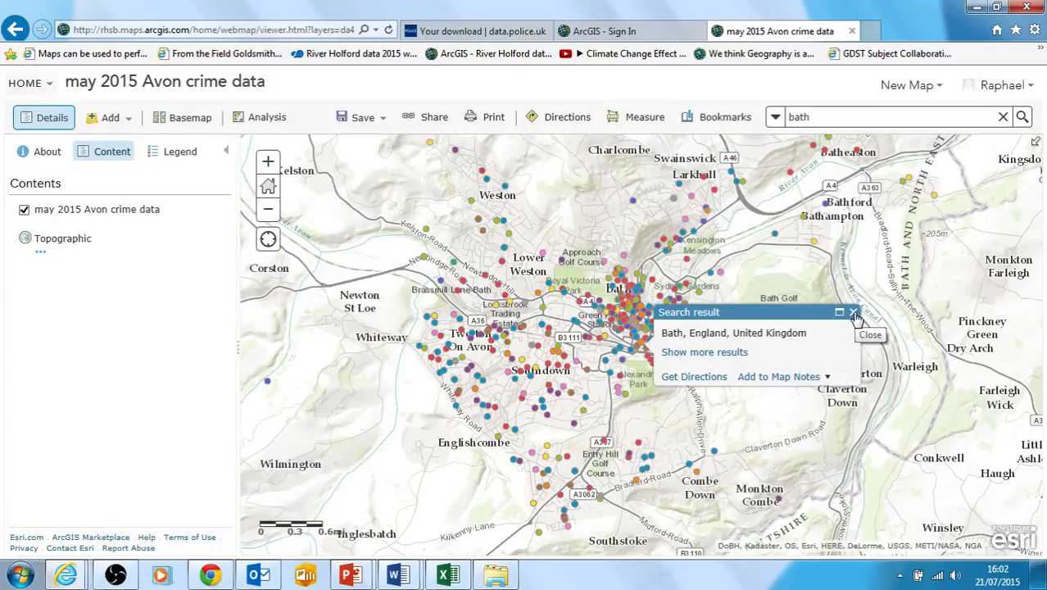
click(855, 316)
mouse_move(157, 211)
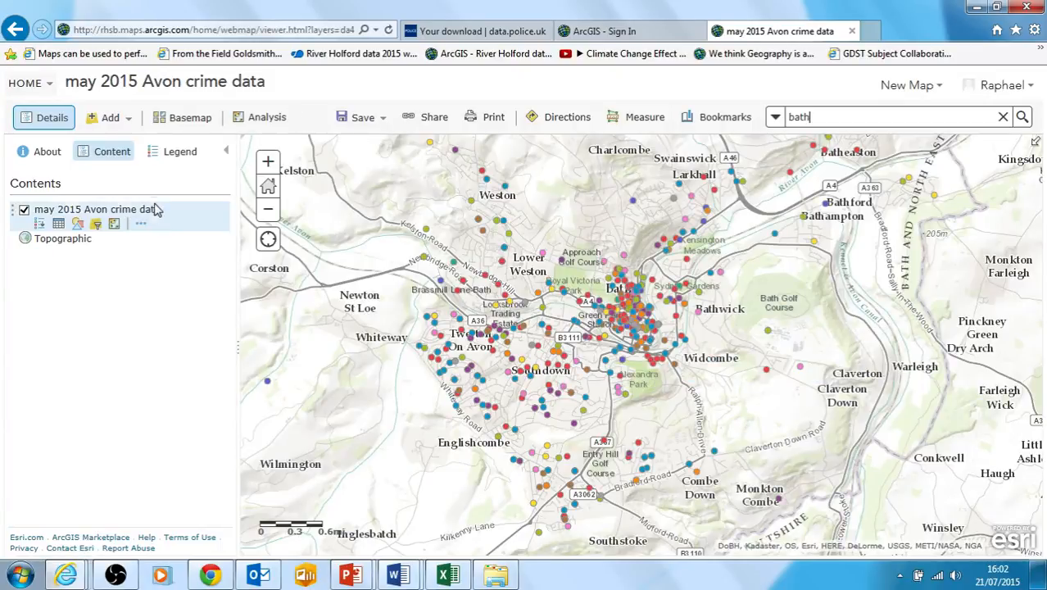